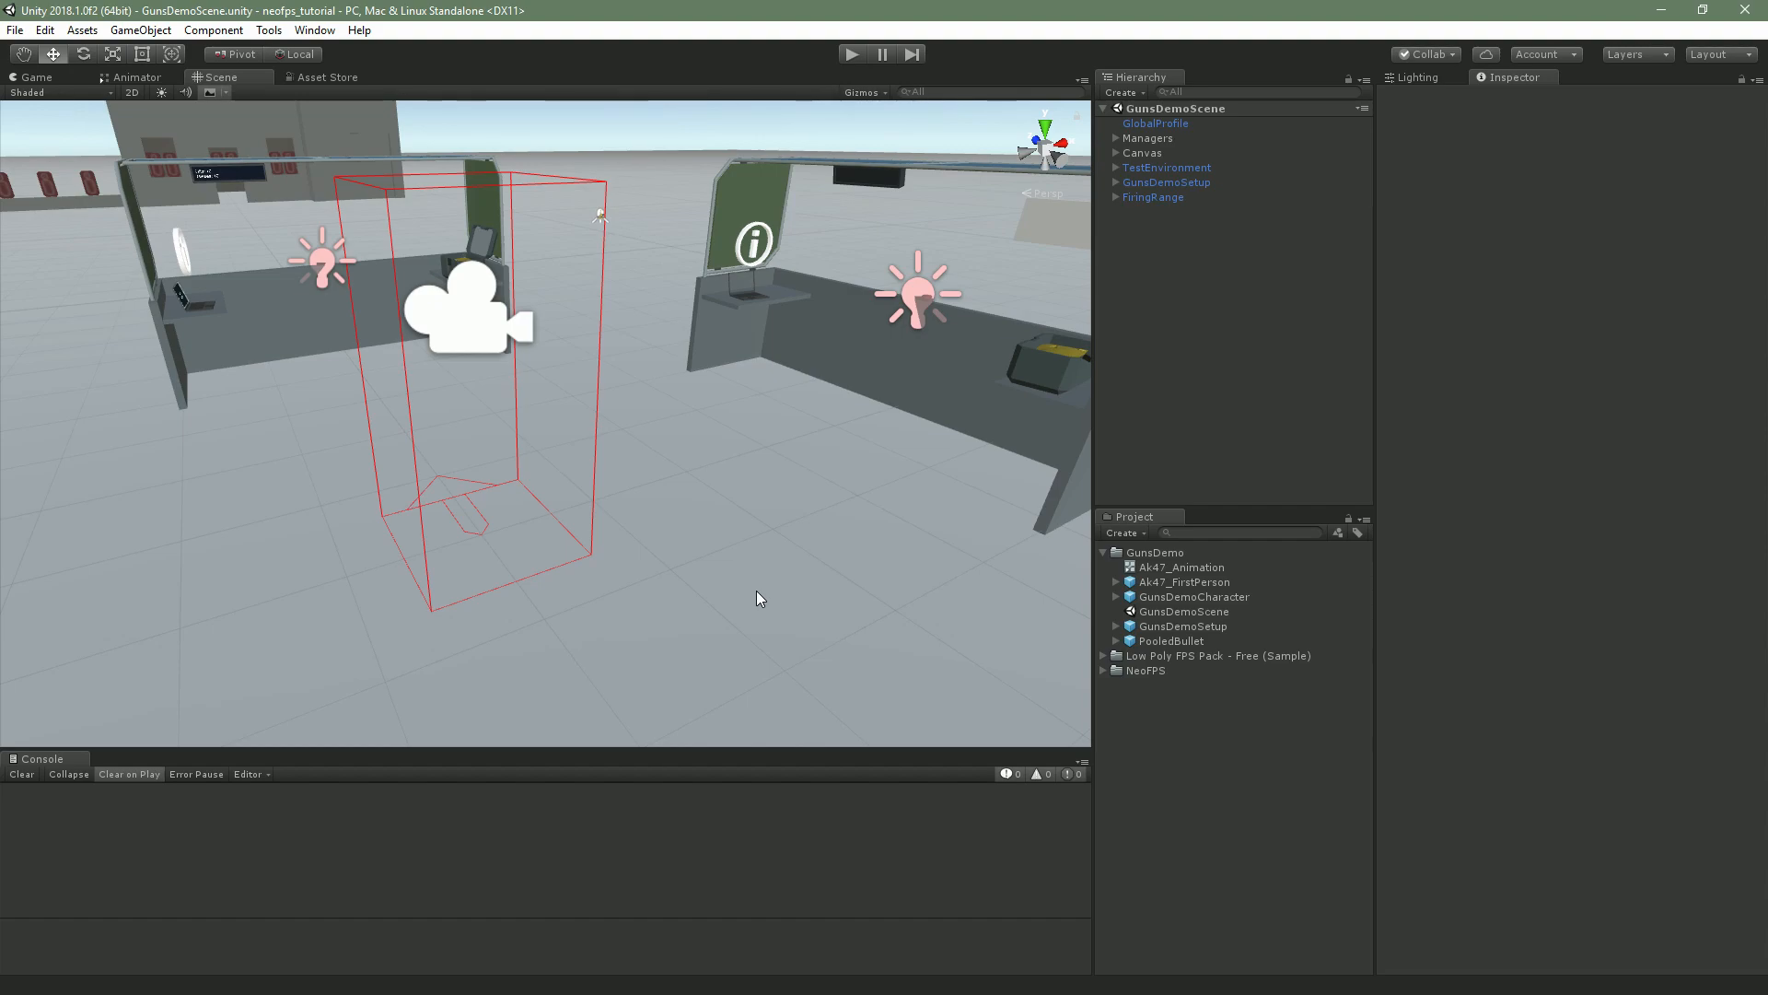
Open the NeoFPSConstants asset in the NeoFPS Constants folder and review its constants classes
left_click(1103, 670)
left_click(1115, 714)
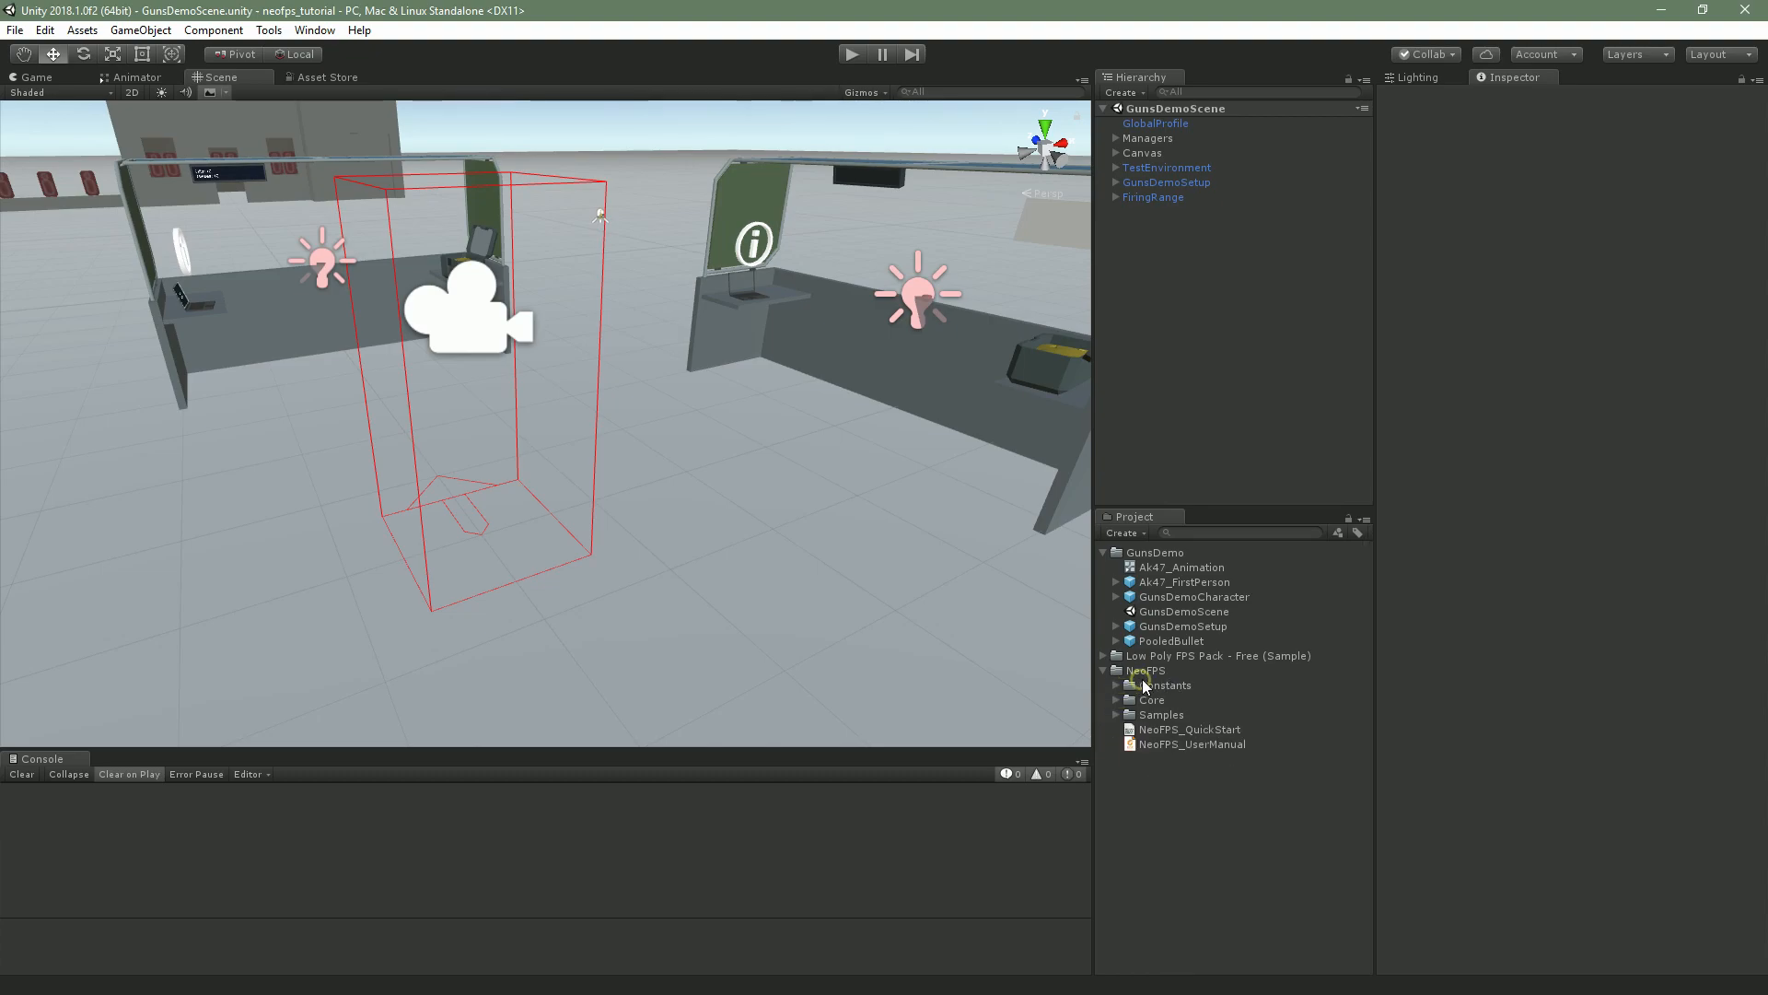
left_click(1116, 686)
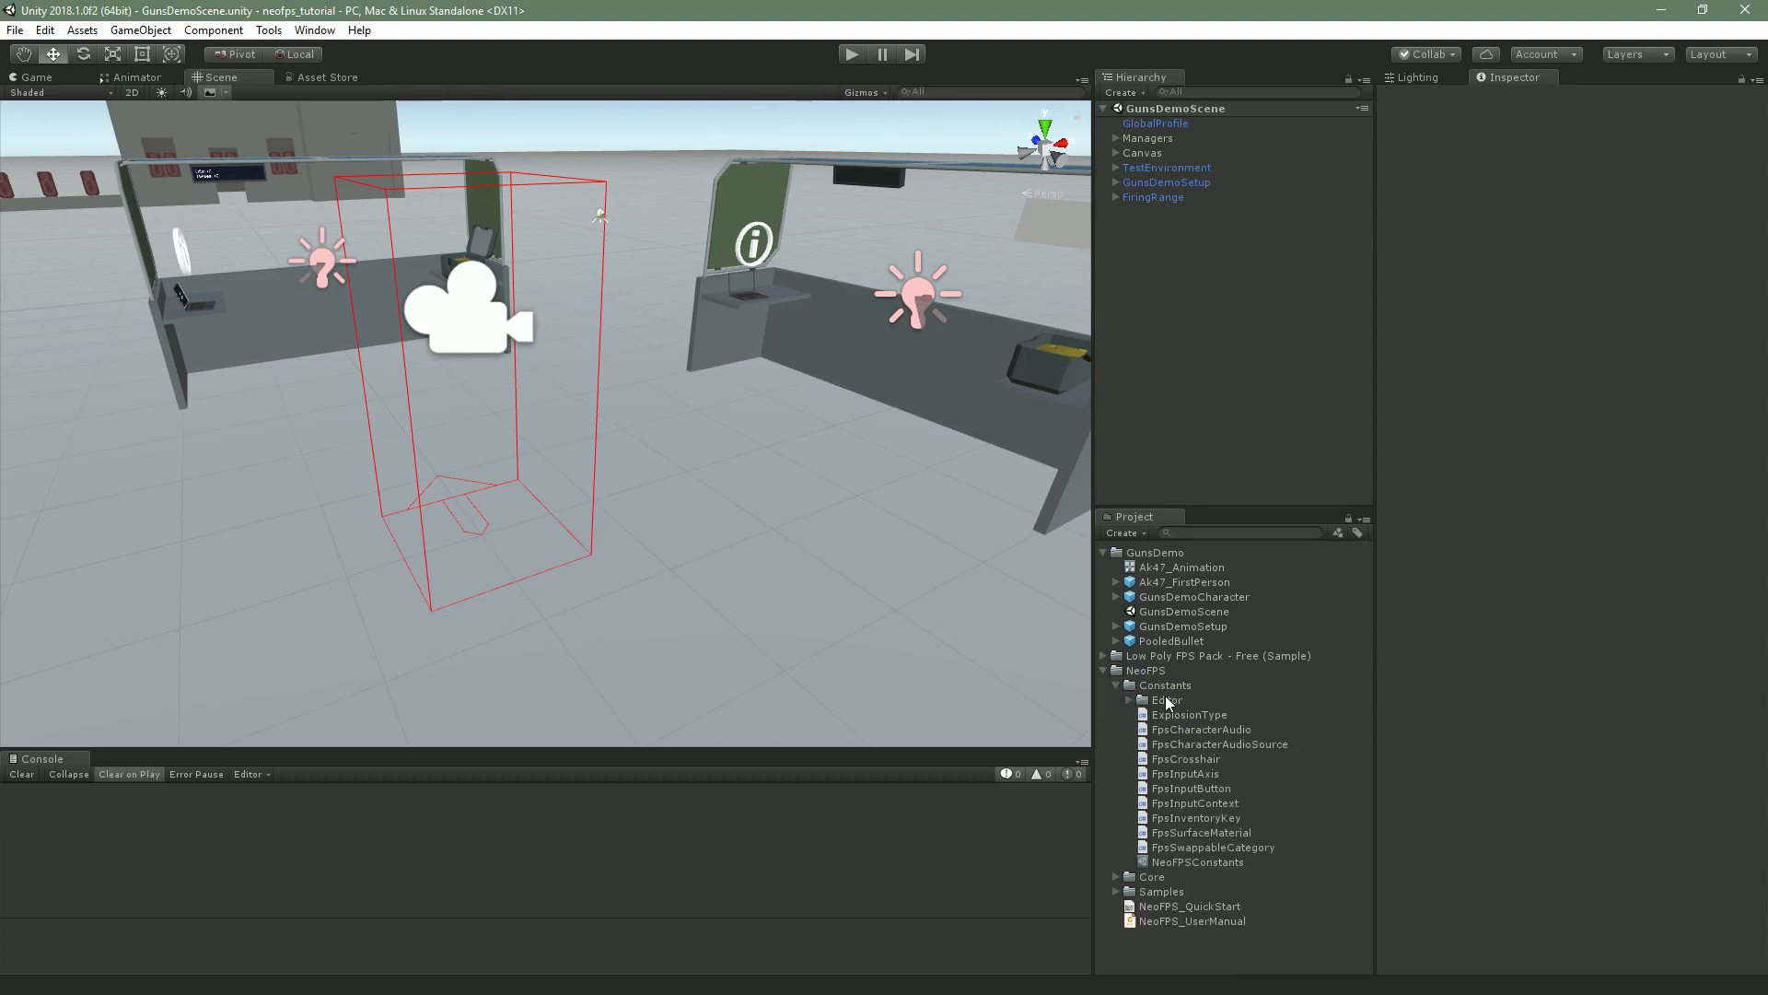
left_click(1202, 862)
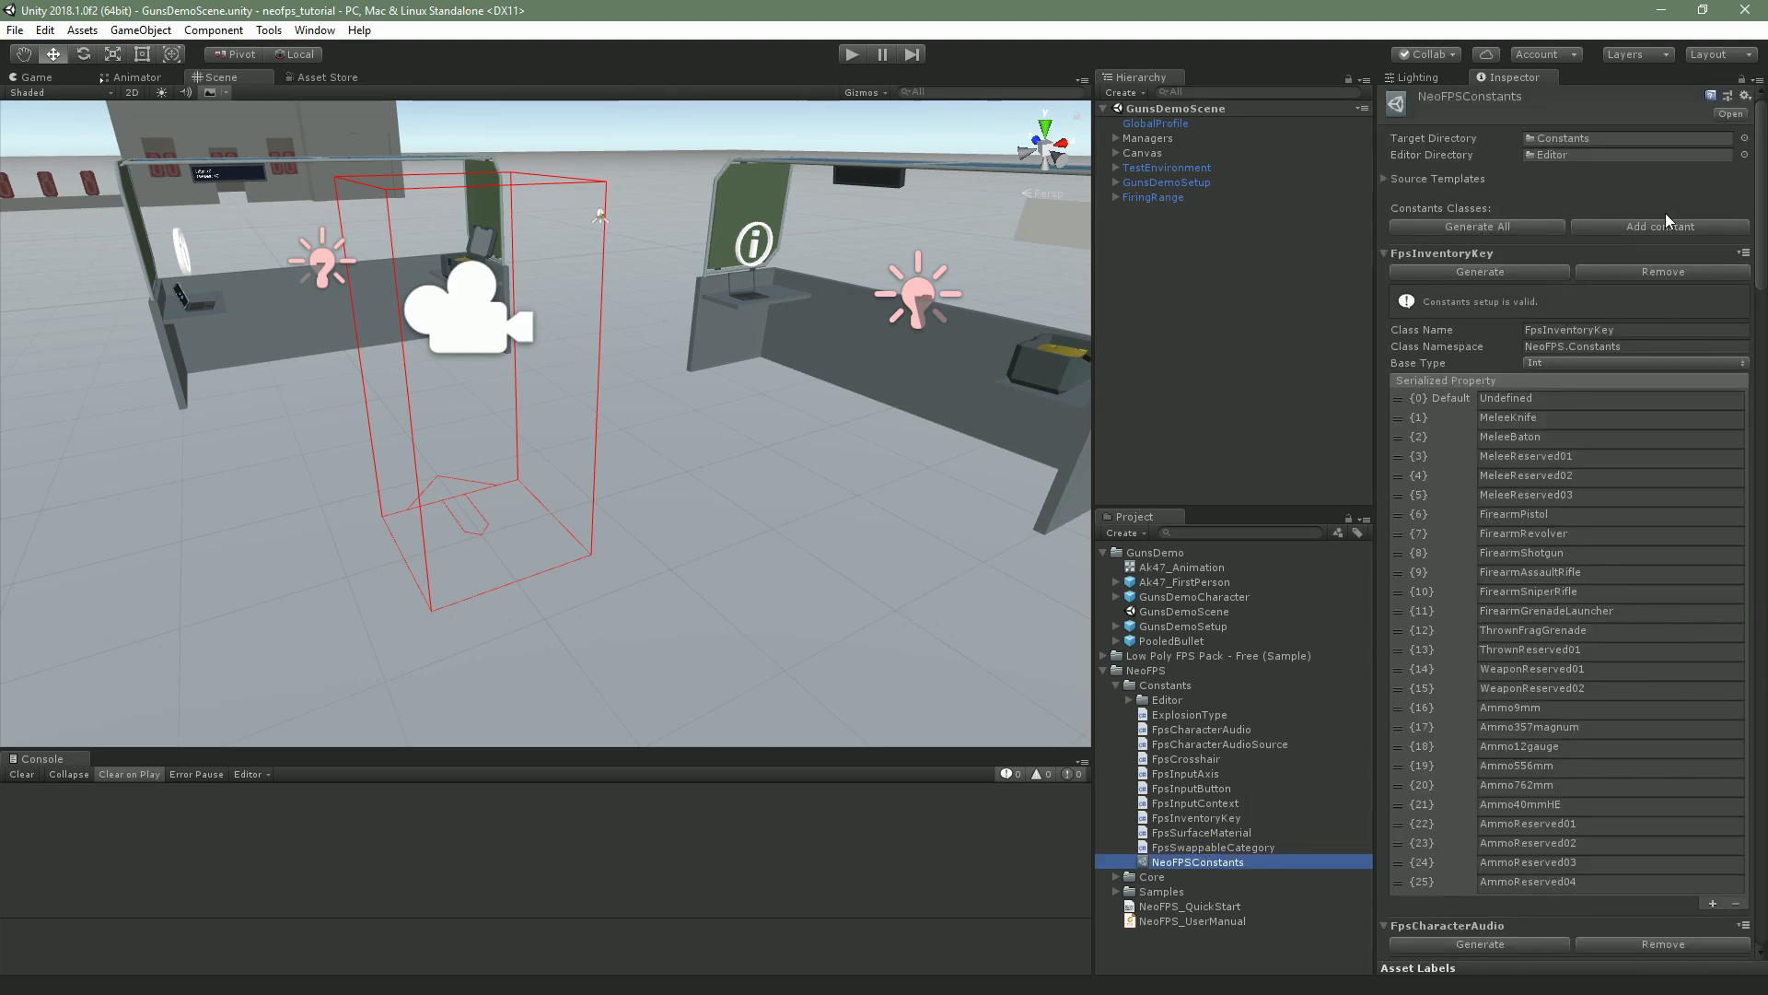
left_click_drag(1759, 244, 1759, 488)
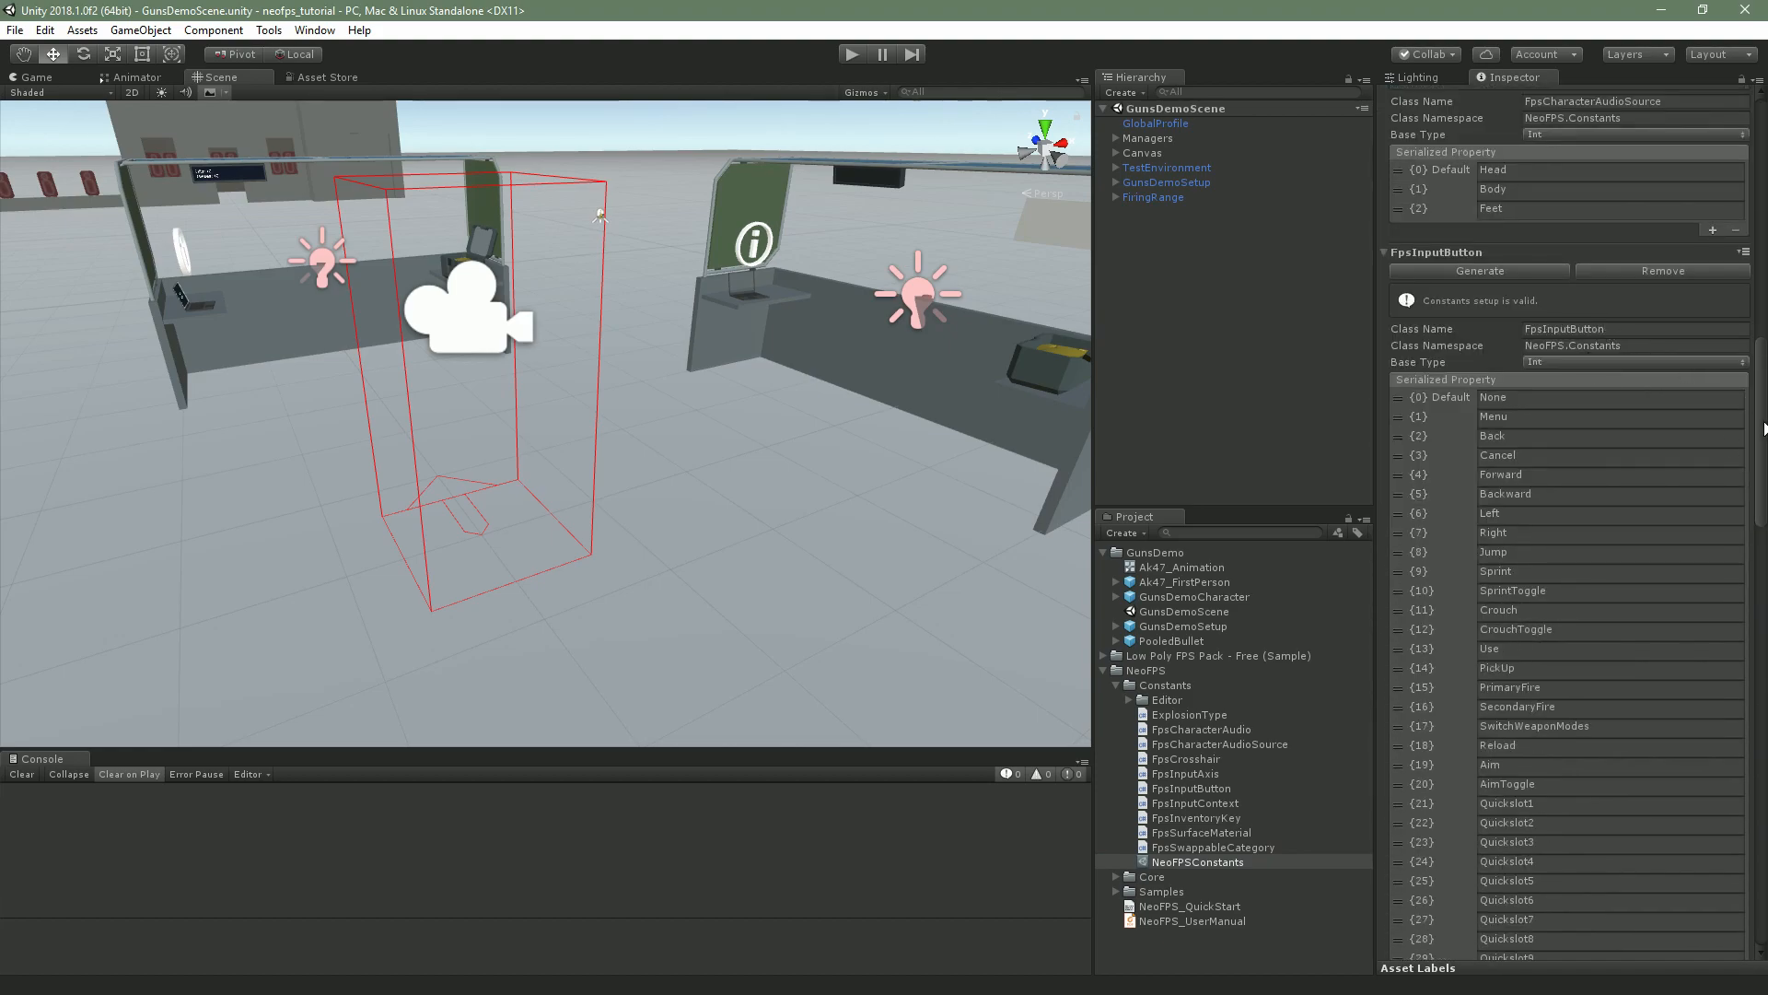
scroll(1614, 442, "down", 10)
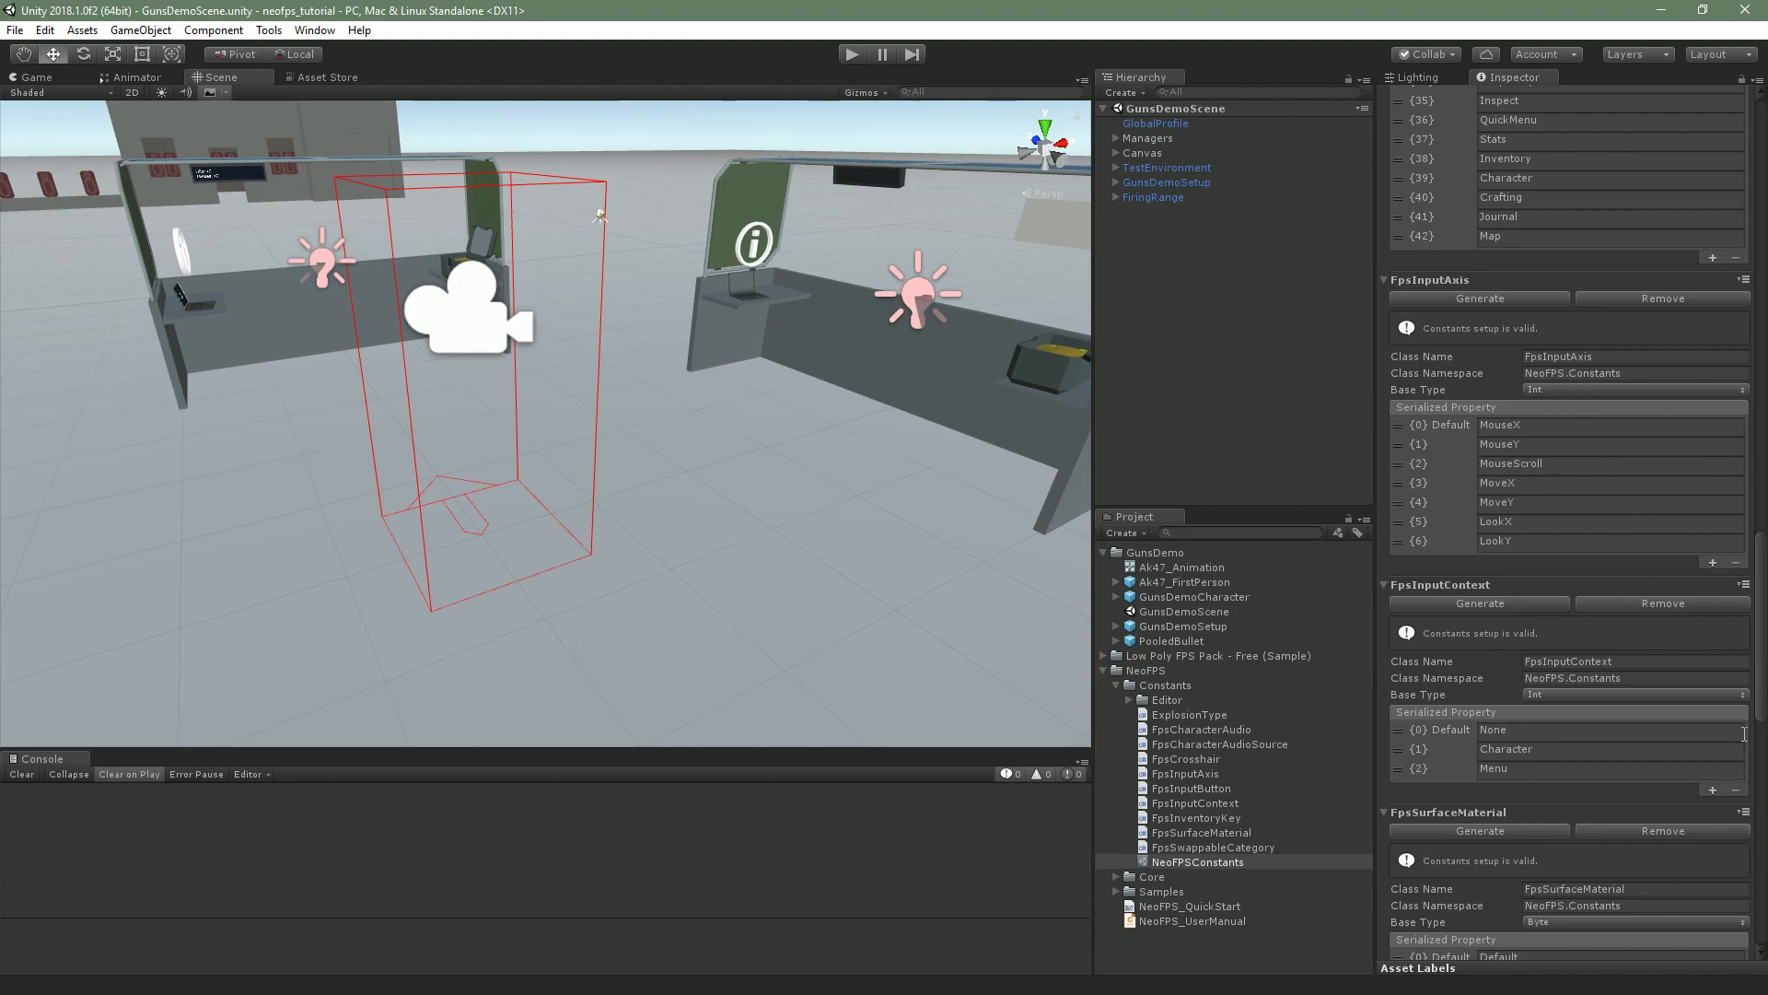
scroll(1508, 265, "up", 15)
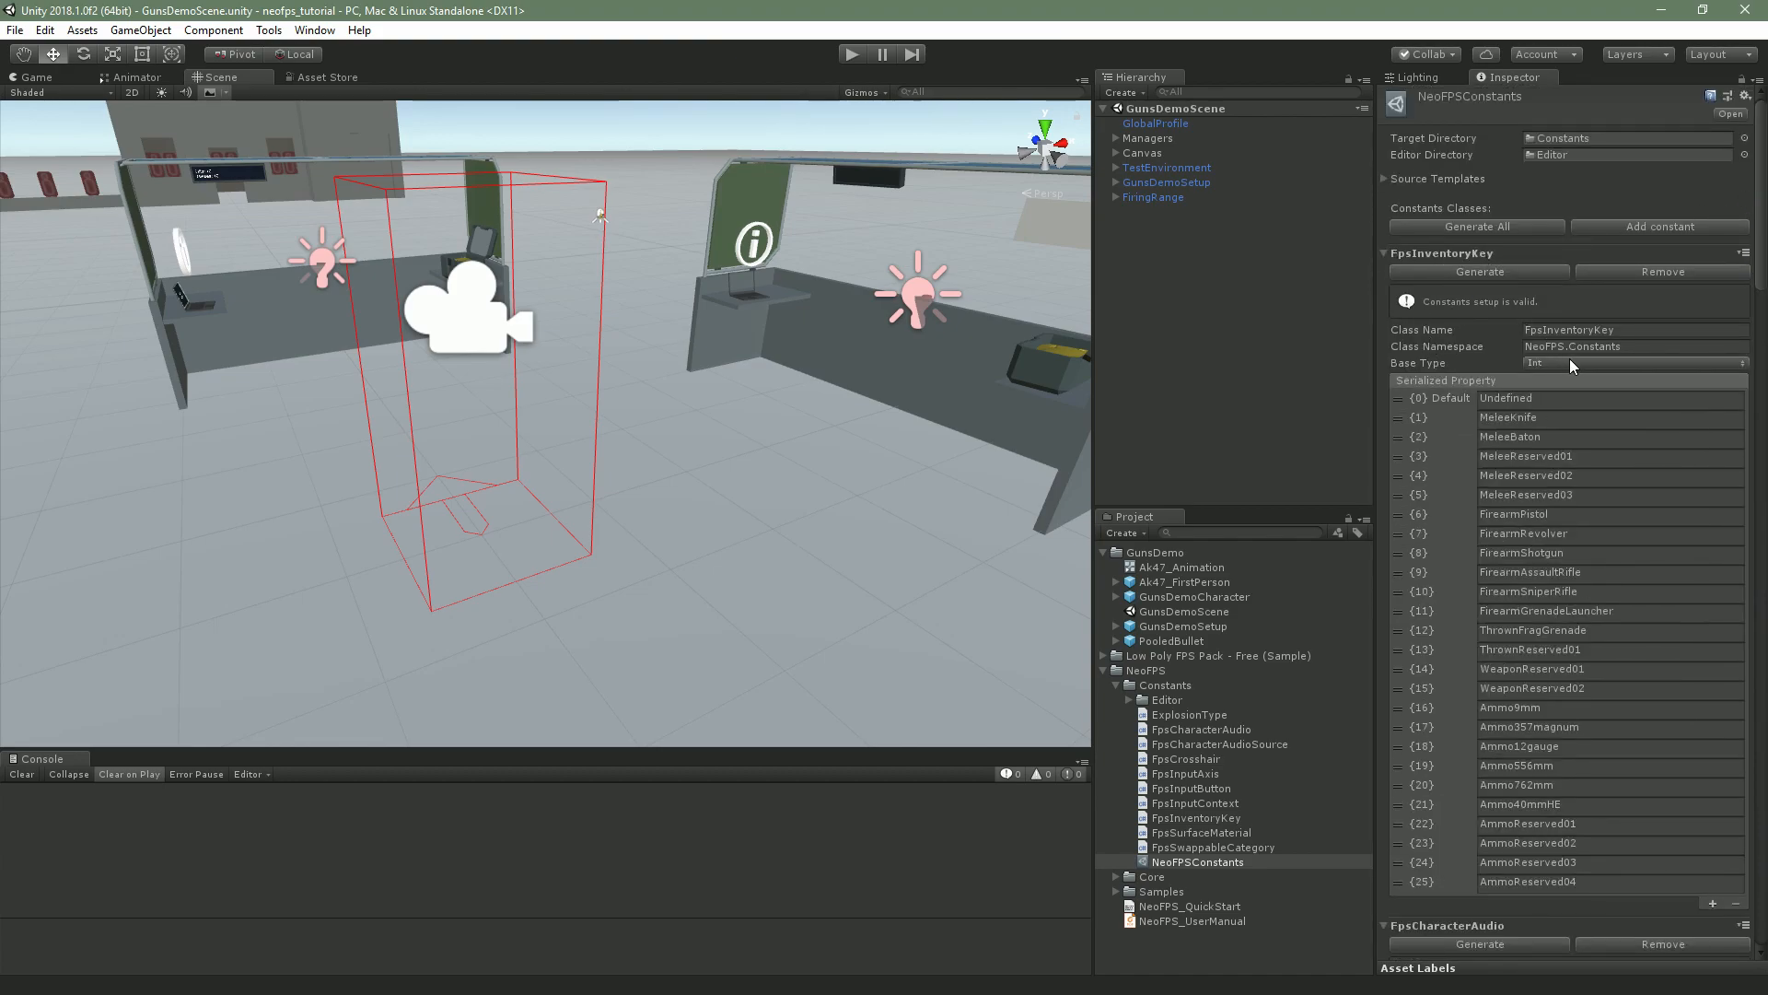
Add FirearmAk47 and Ammo762x39 as constants to FpsInventoryKey and generate its source code
left_click_drag(1764, 249, 1761, 274)
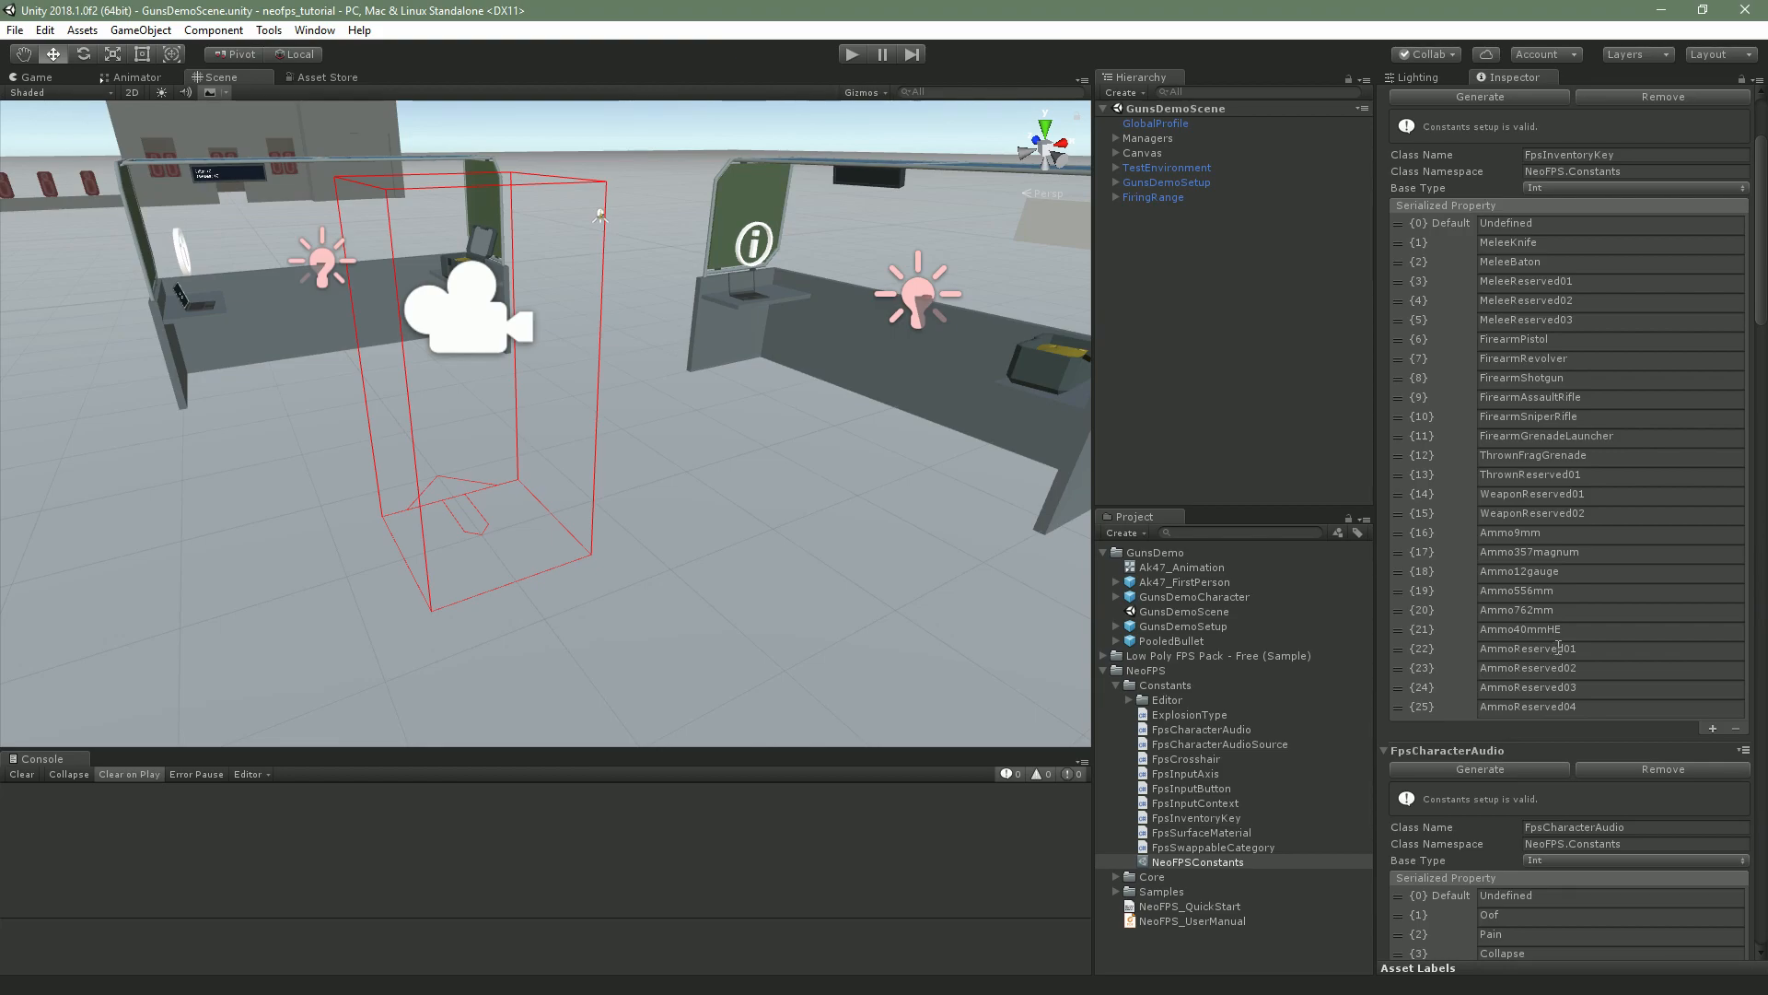
left_click(1712, 729)
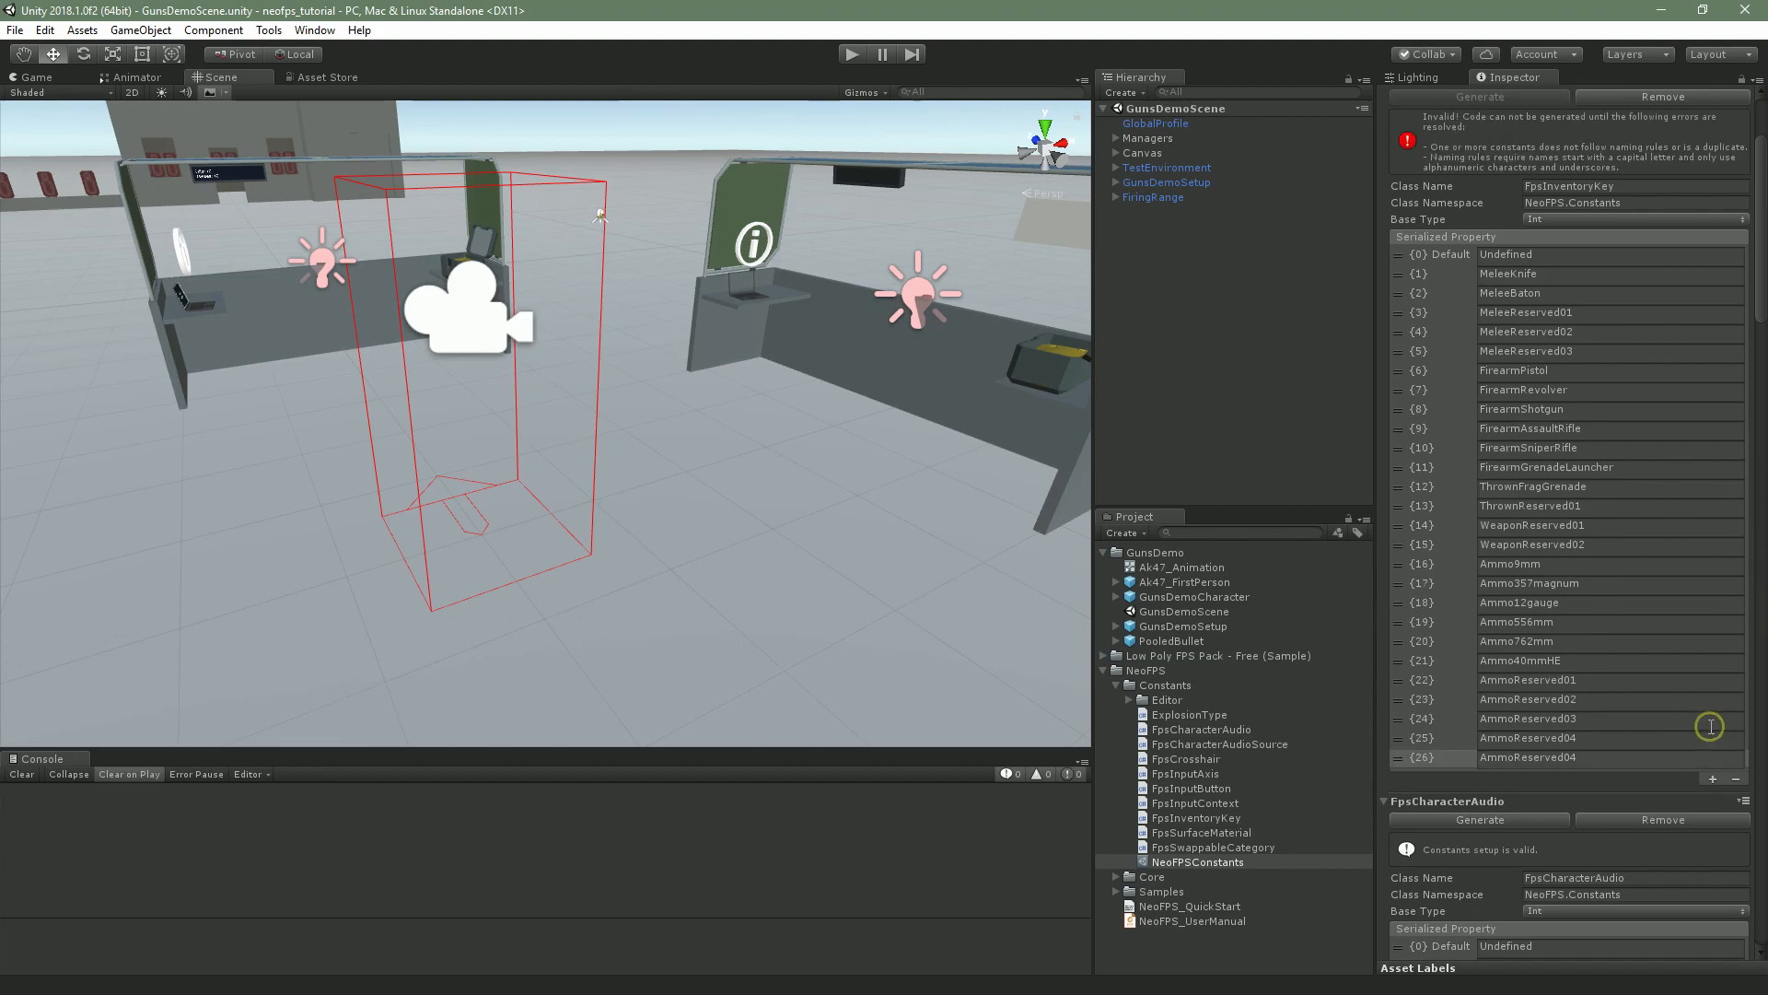
left_click(1712, 778)
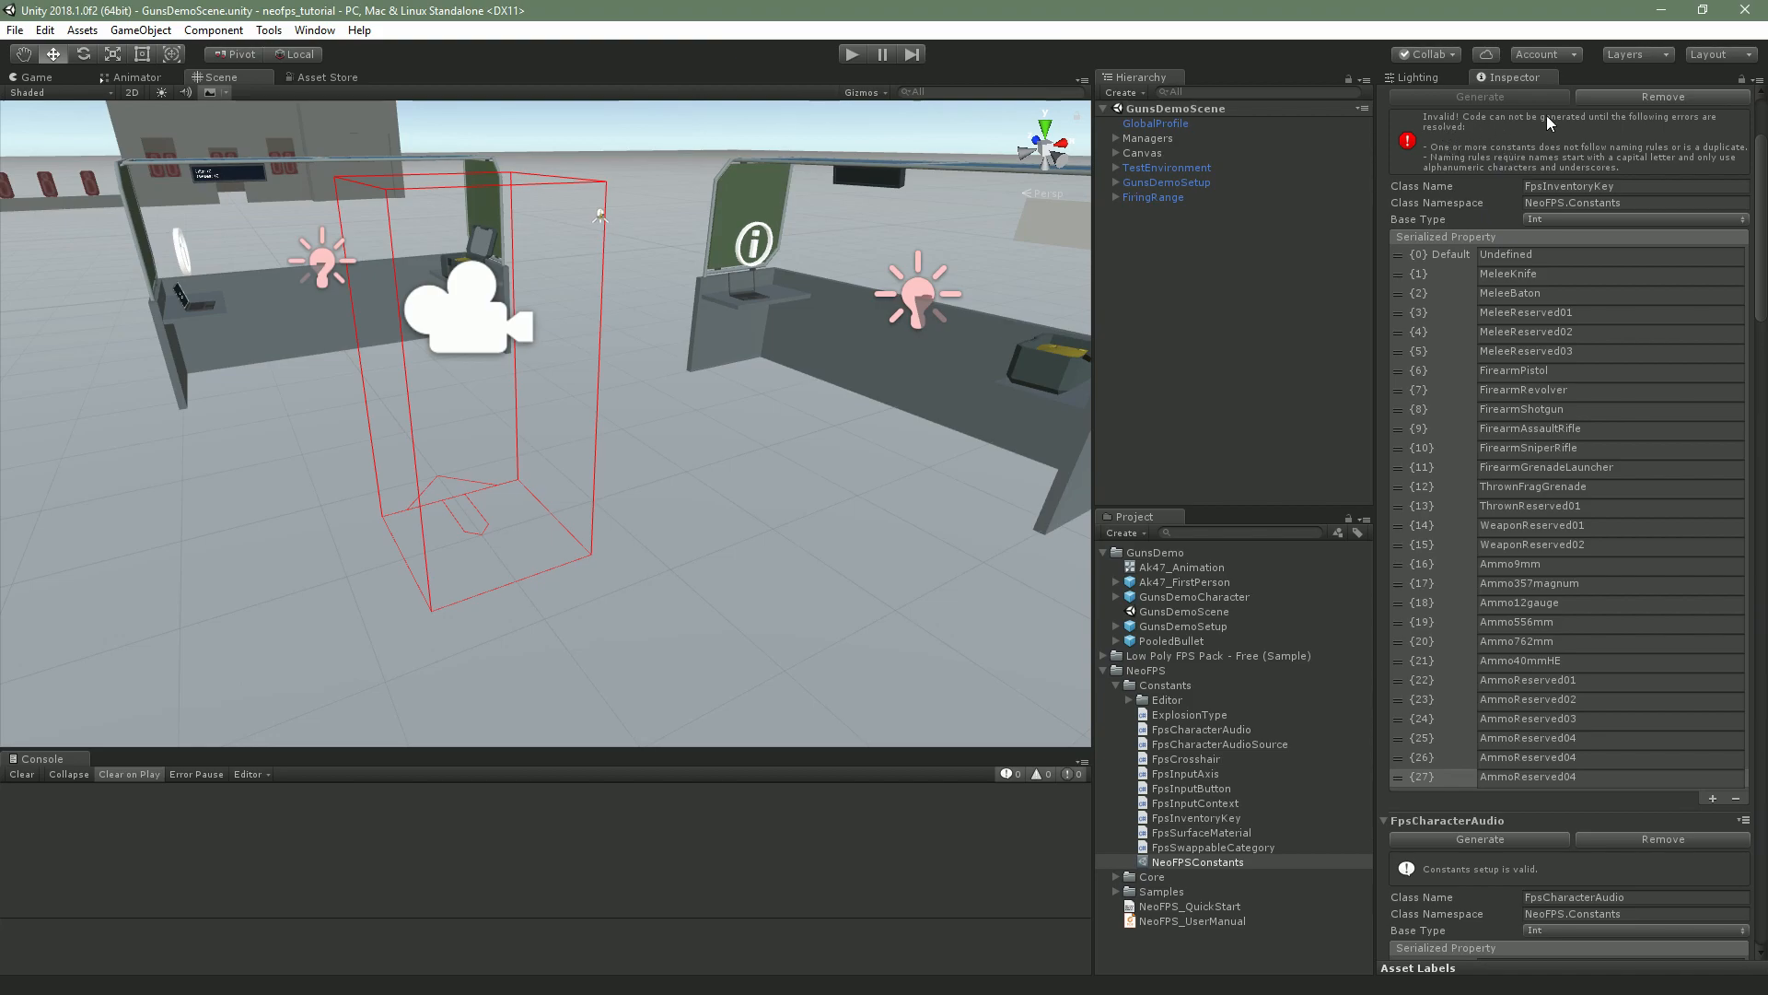
left_click(1580, 753)
type("FirearmA")
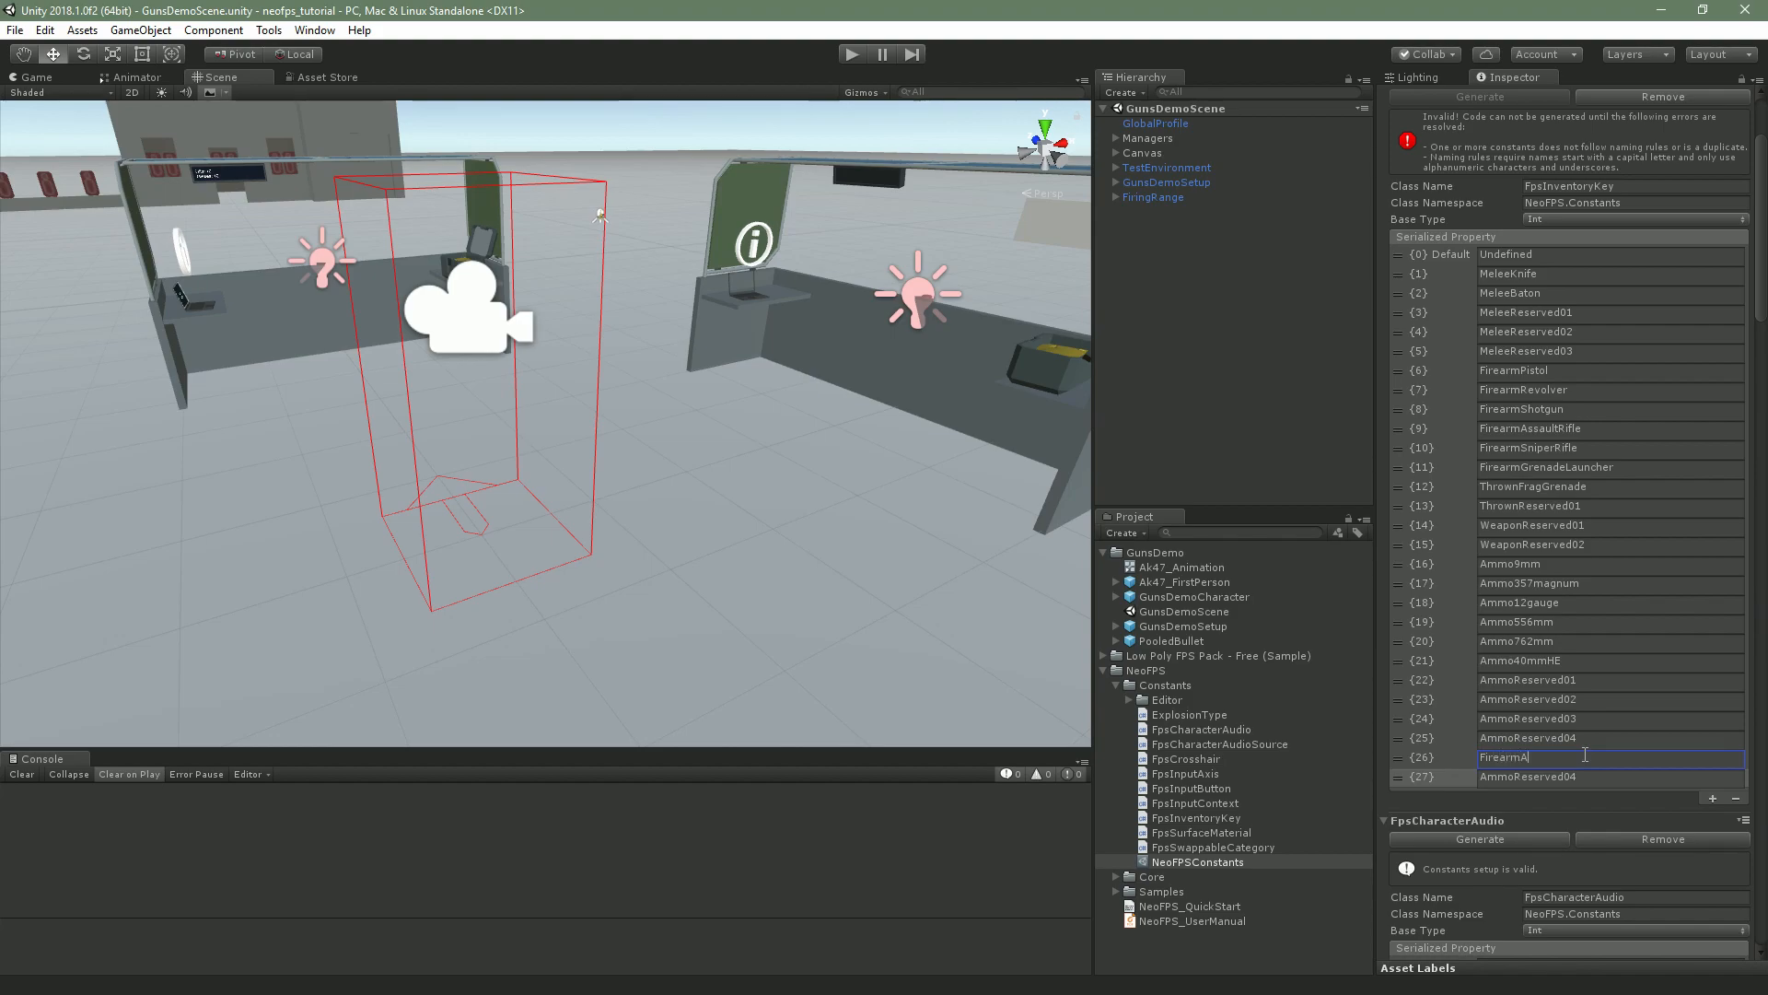
type("k47")
left_click(1543, 778)
type("Amm")
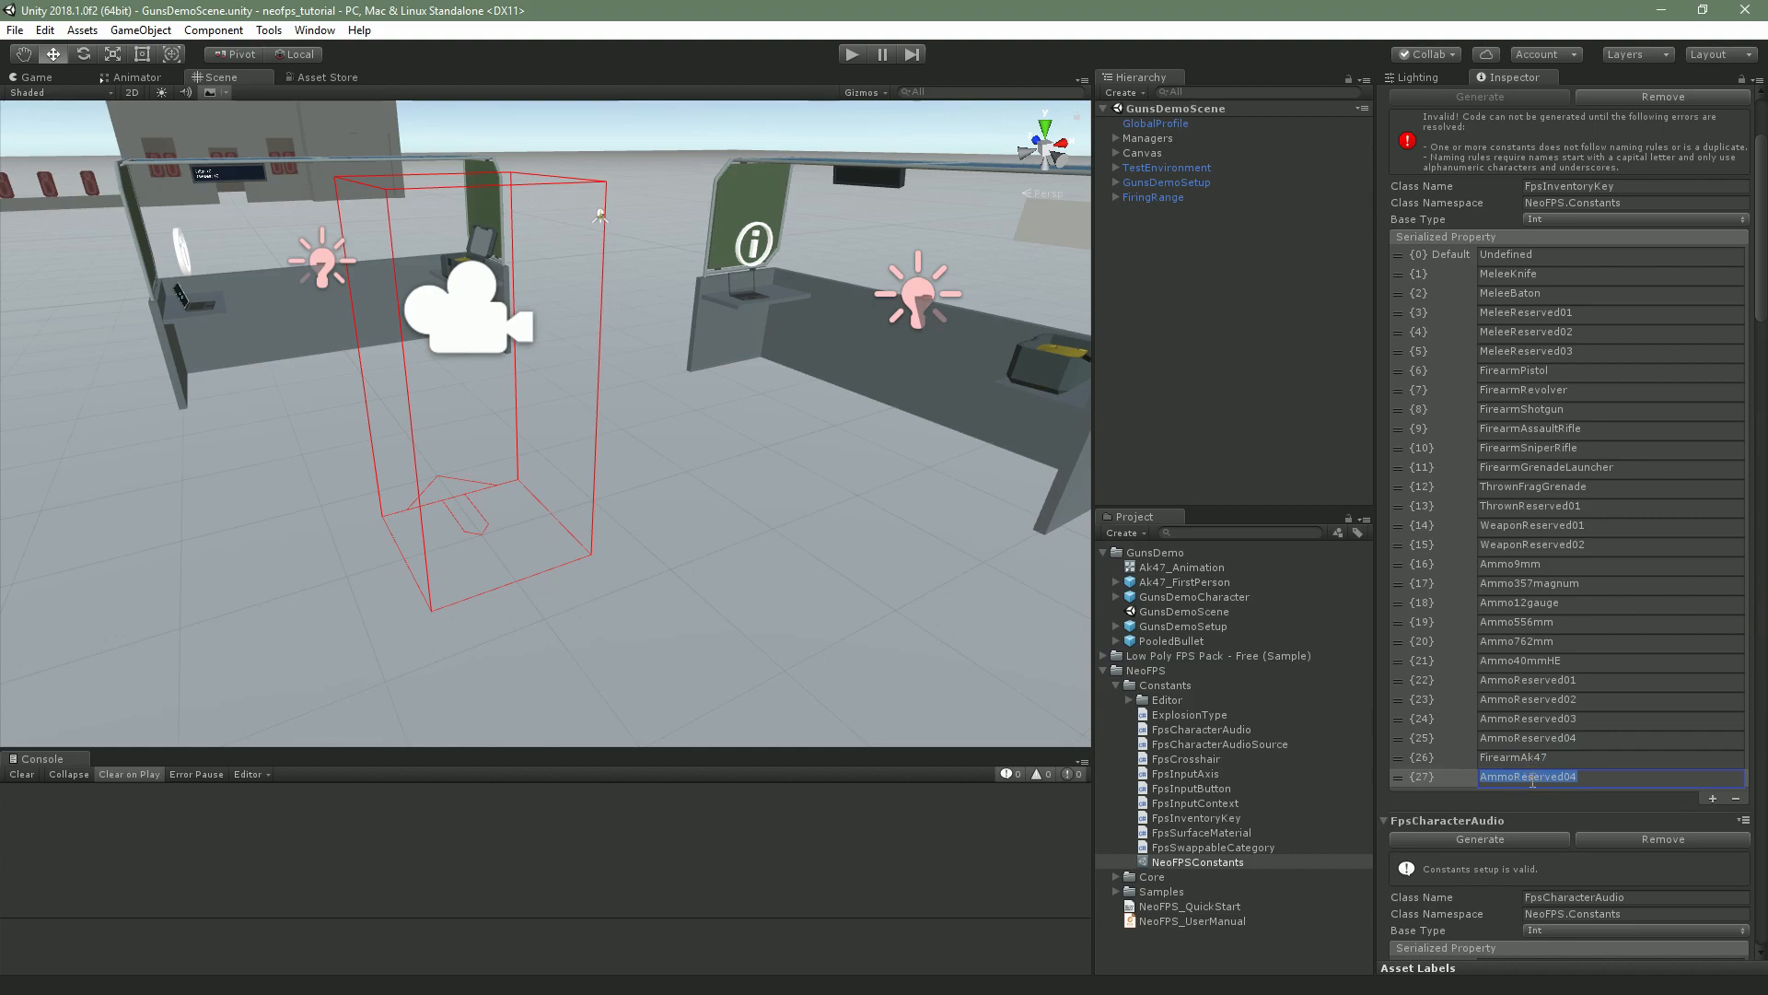
type("o762x39")
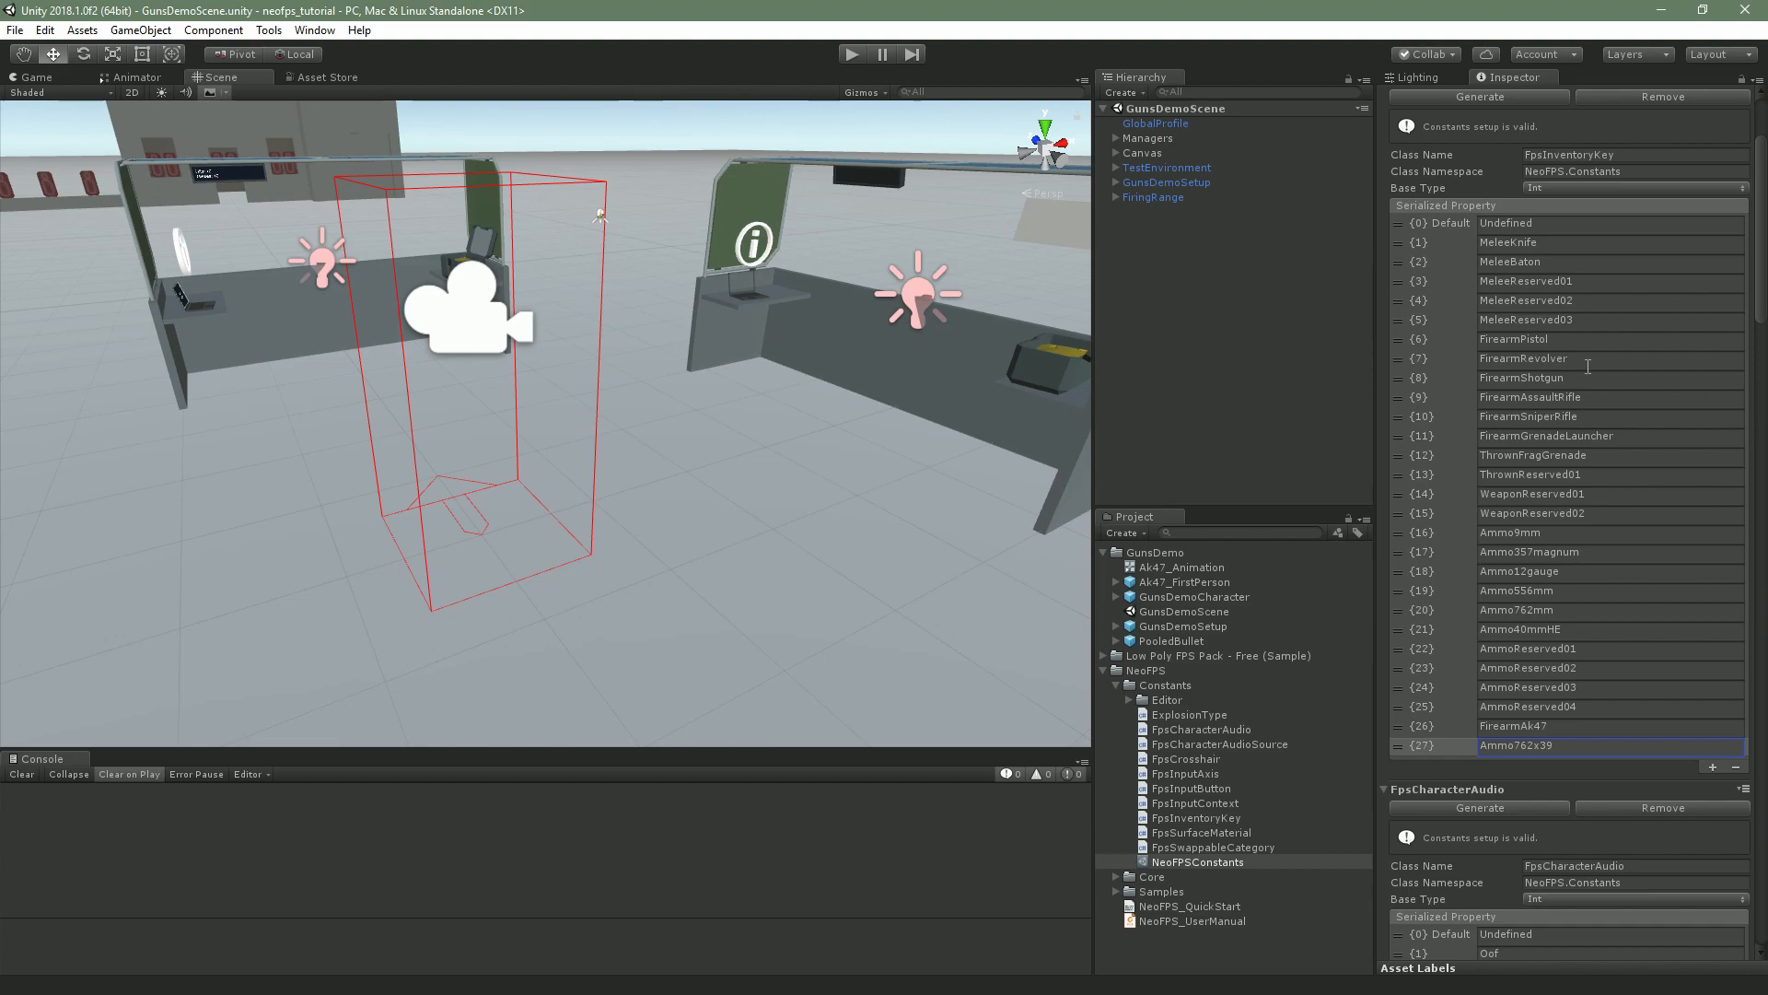
scroll(1501, 414, "up", 3)
left_click(1474, 152)
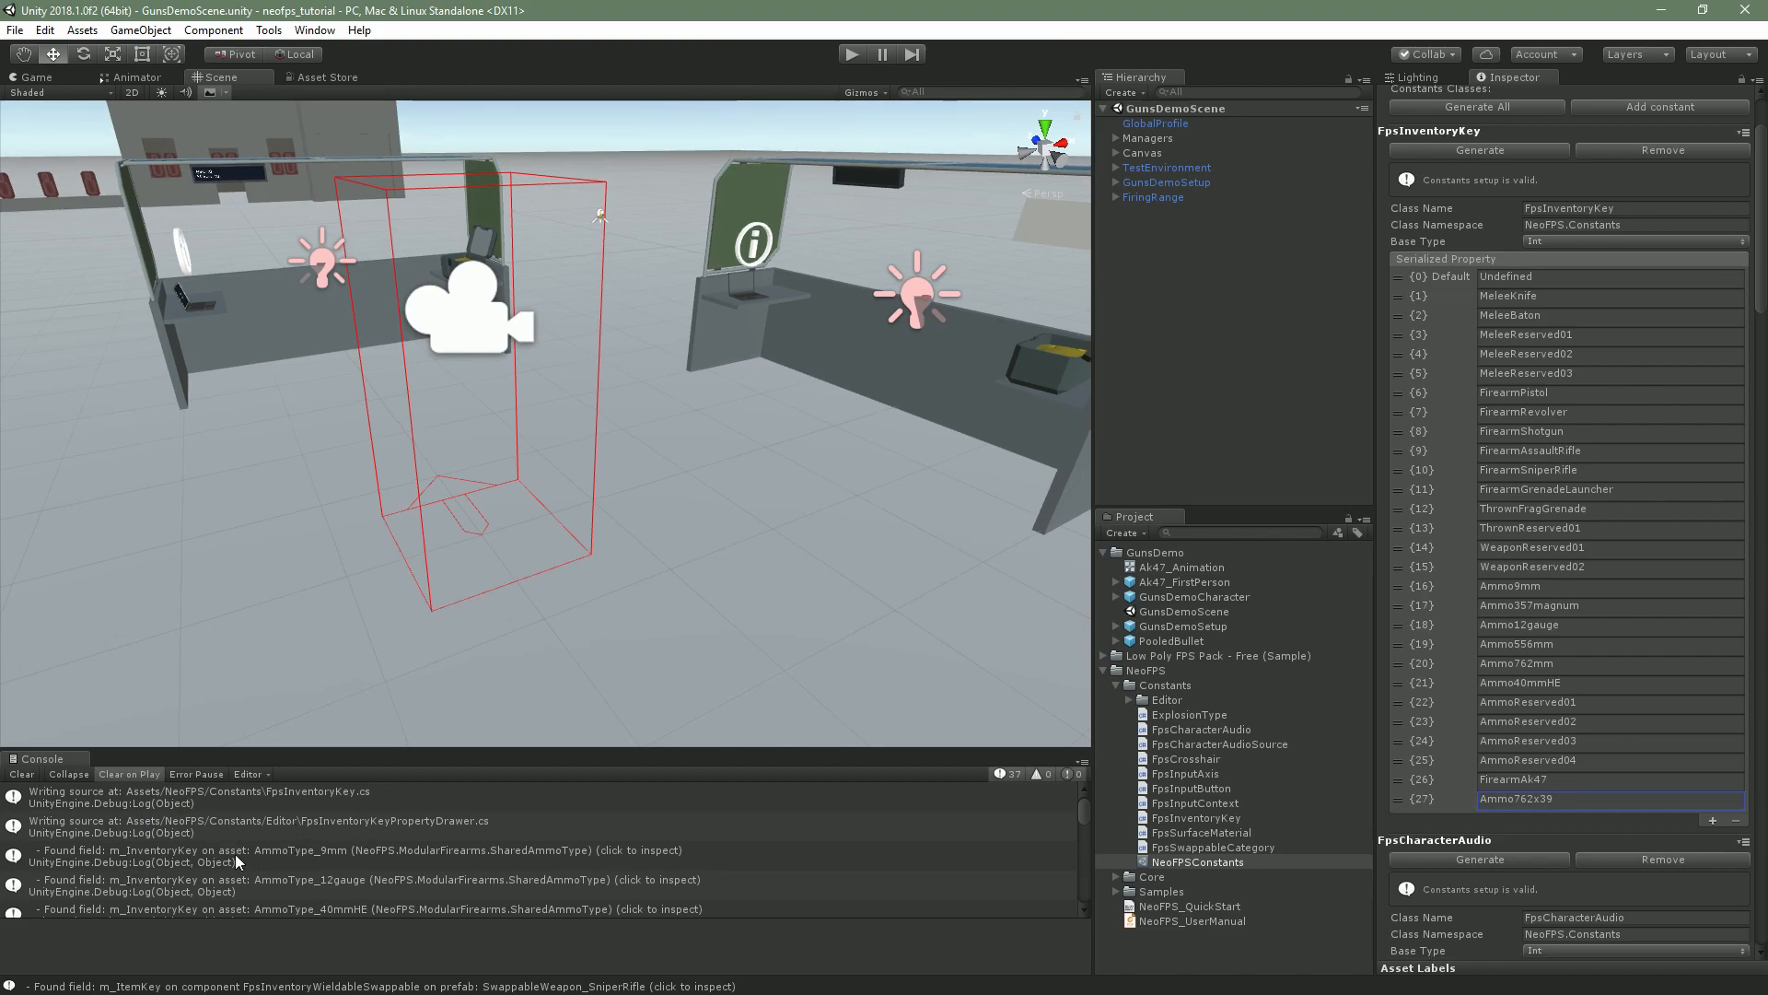
Find the generation log entry for the Ak47_FirstPerson item key and locate that prefab in the project
scroll(1081, 808, "down", 5)
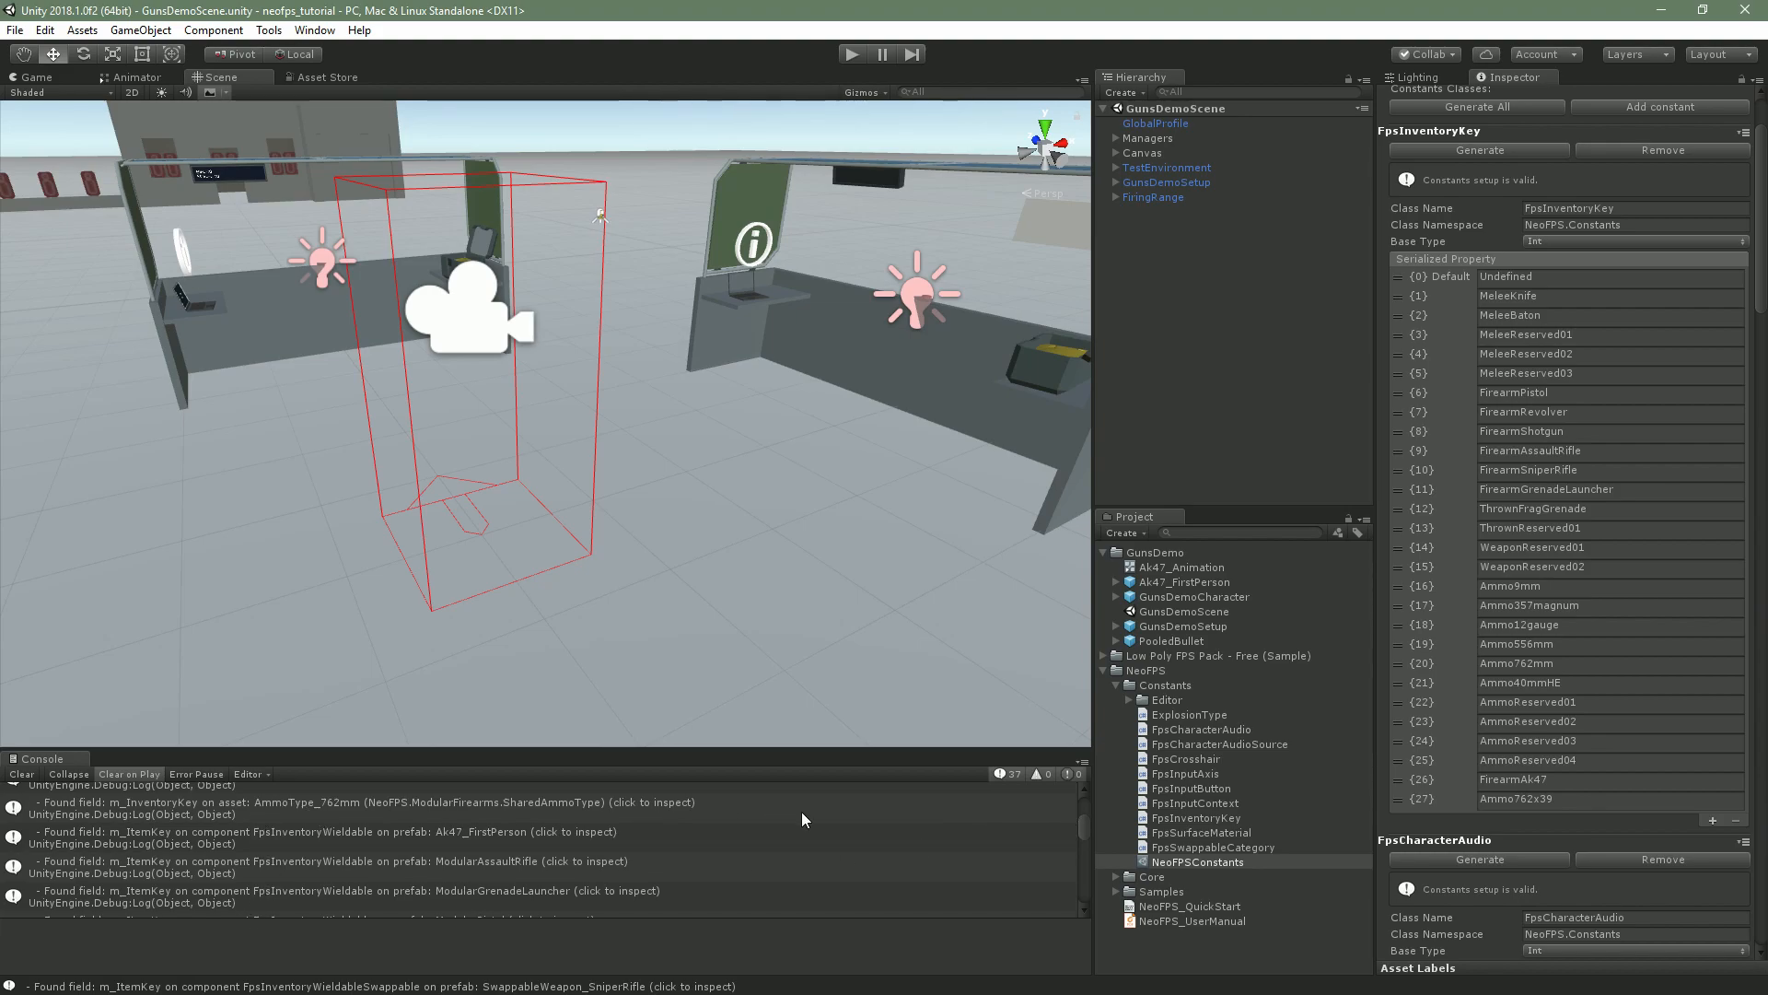
left_click_drag(1085, 826, 1080, 824)
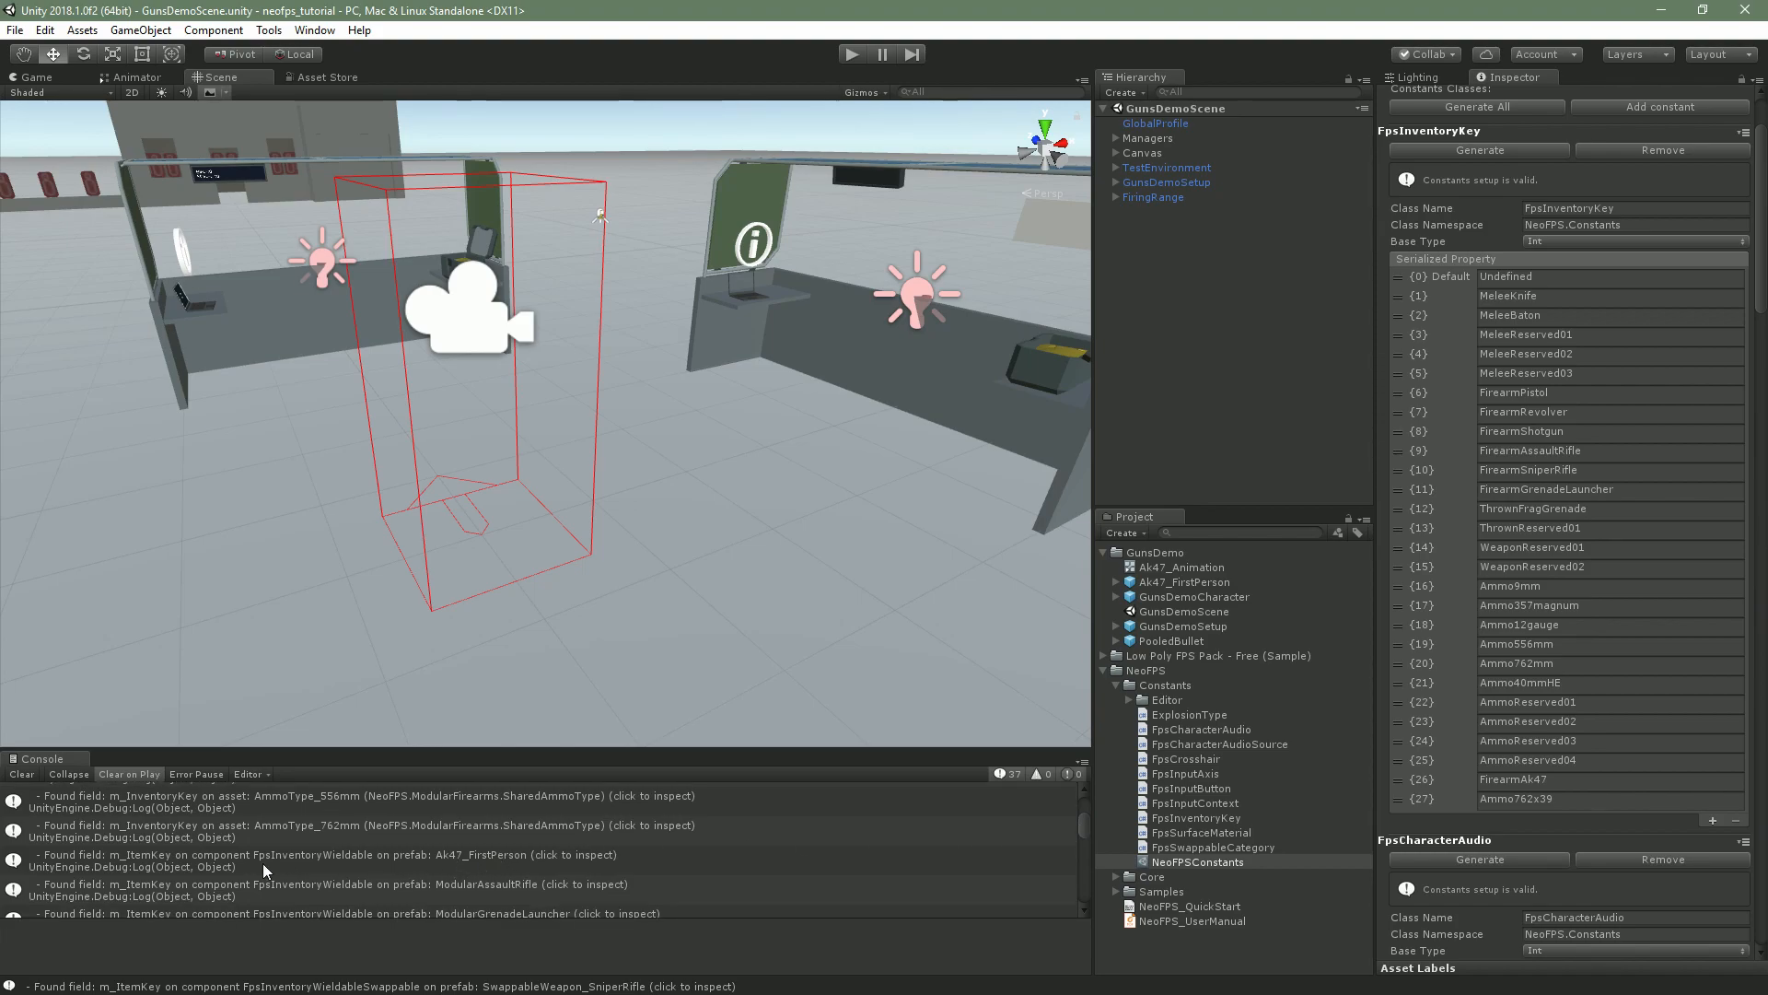
left_click(196, 860)
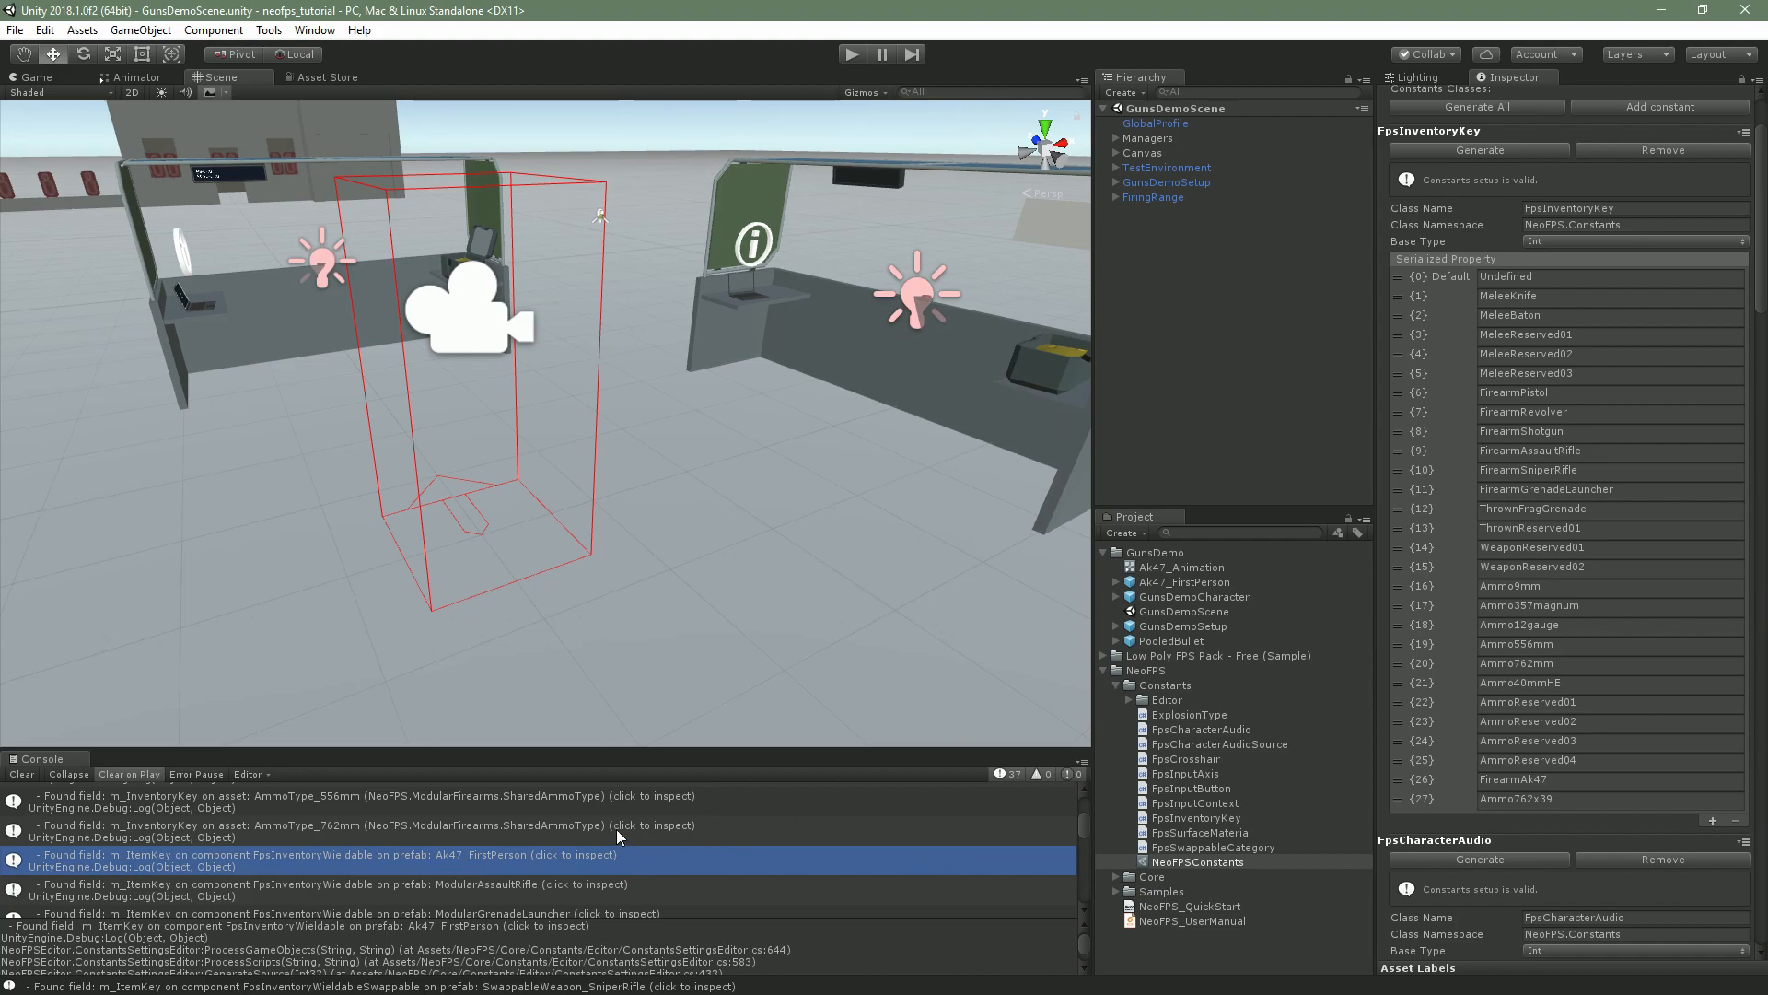
left_click(579, 855)
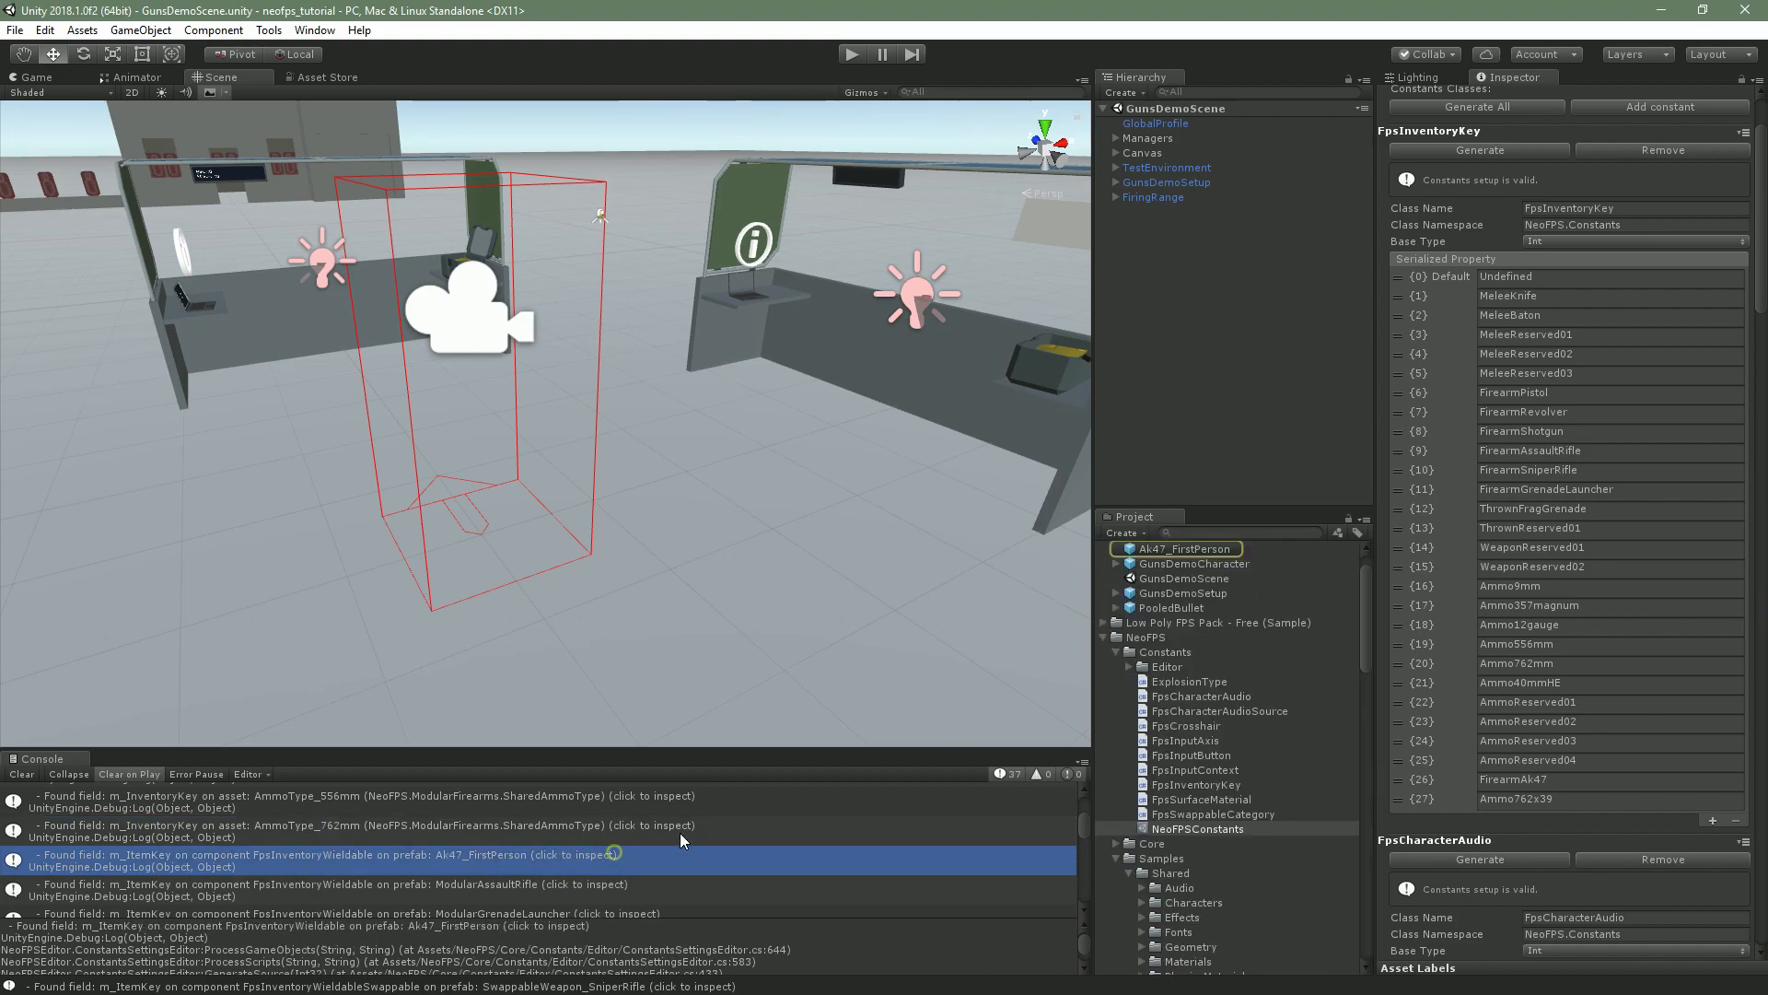
Set the Item Key of the Ak47_FirstPerson prefab's Fps Inventory Wieldable component to FirearmAk47
left_click(1182, 547)
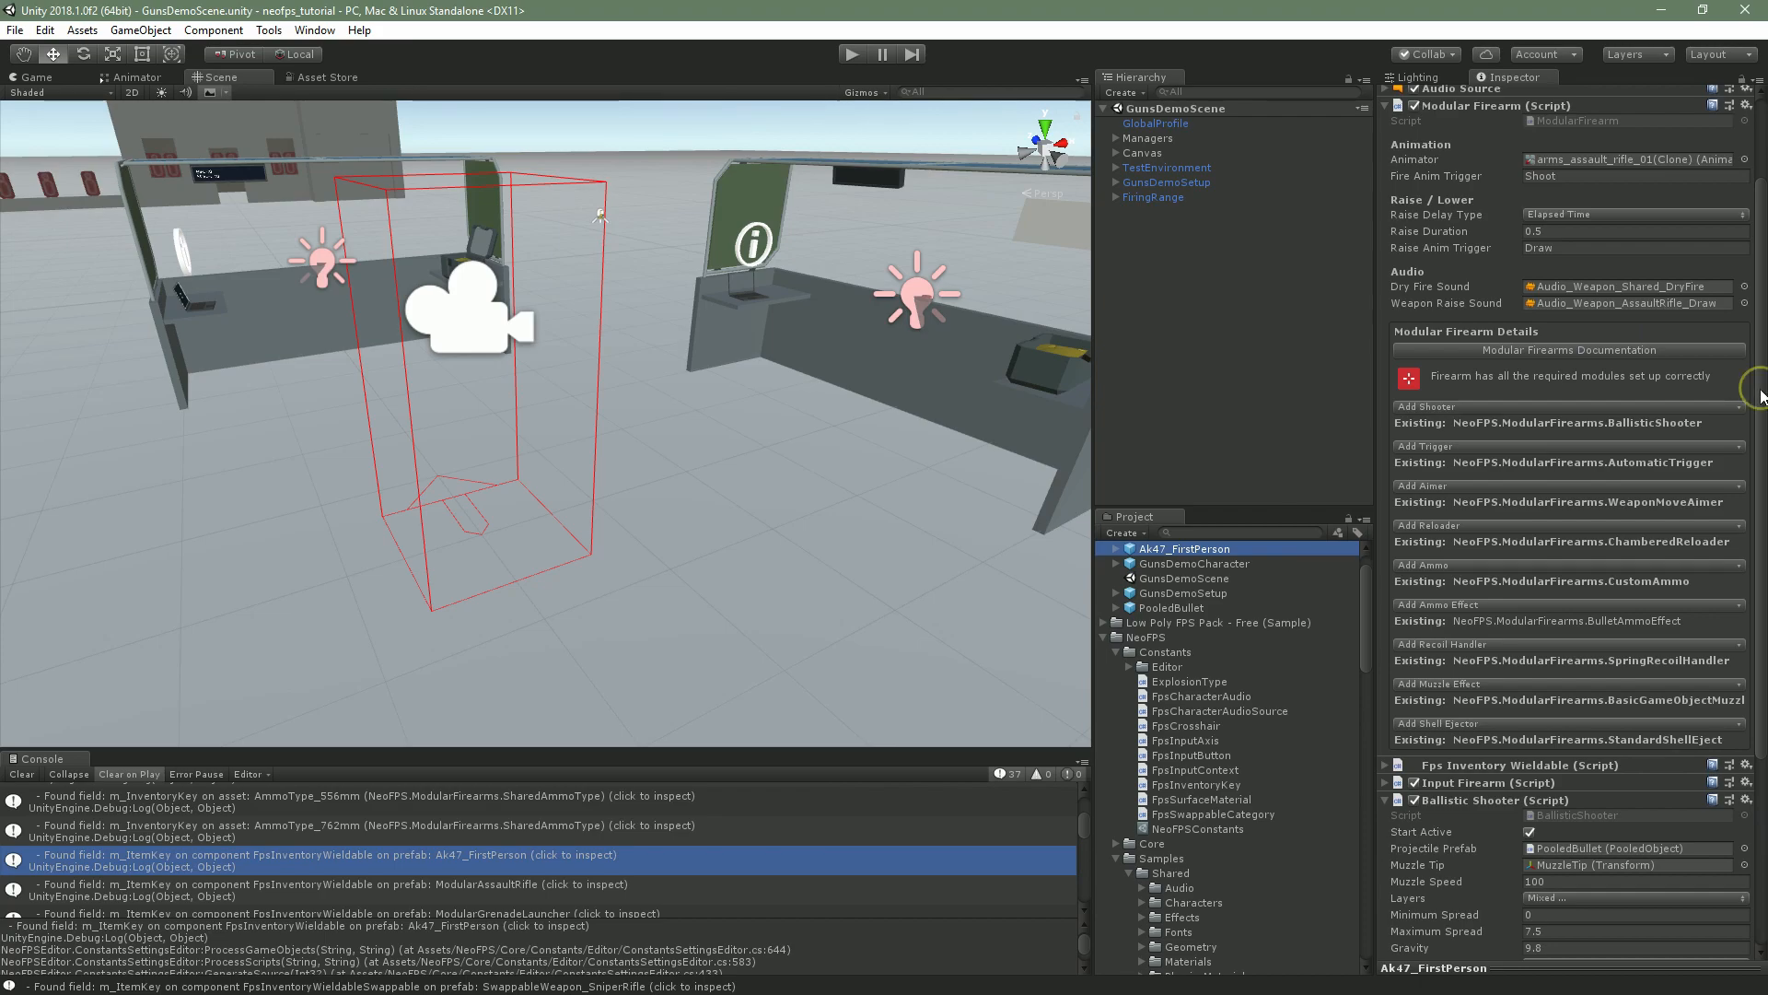
scroll(1527, 486, "down", 5)
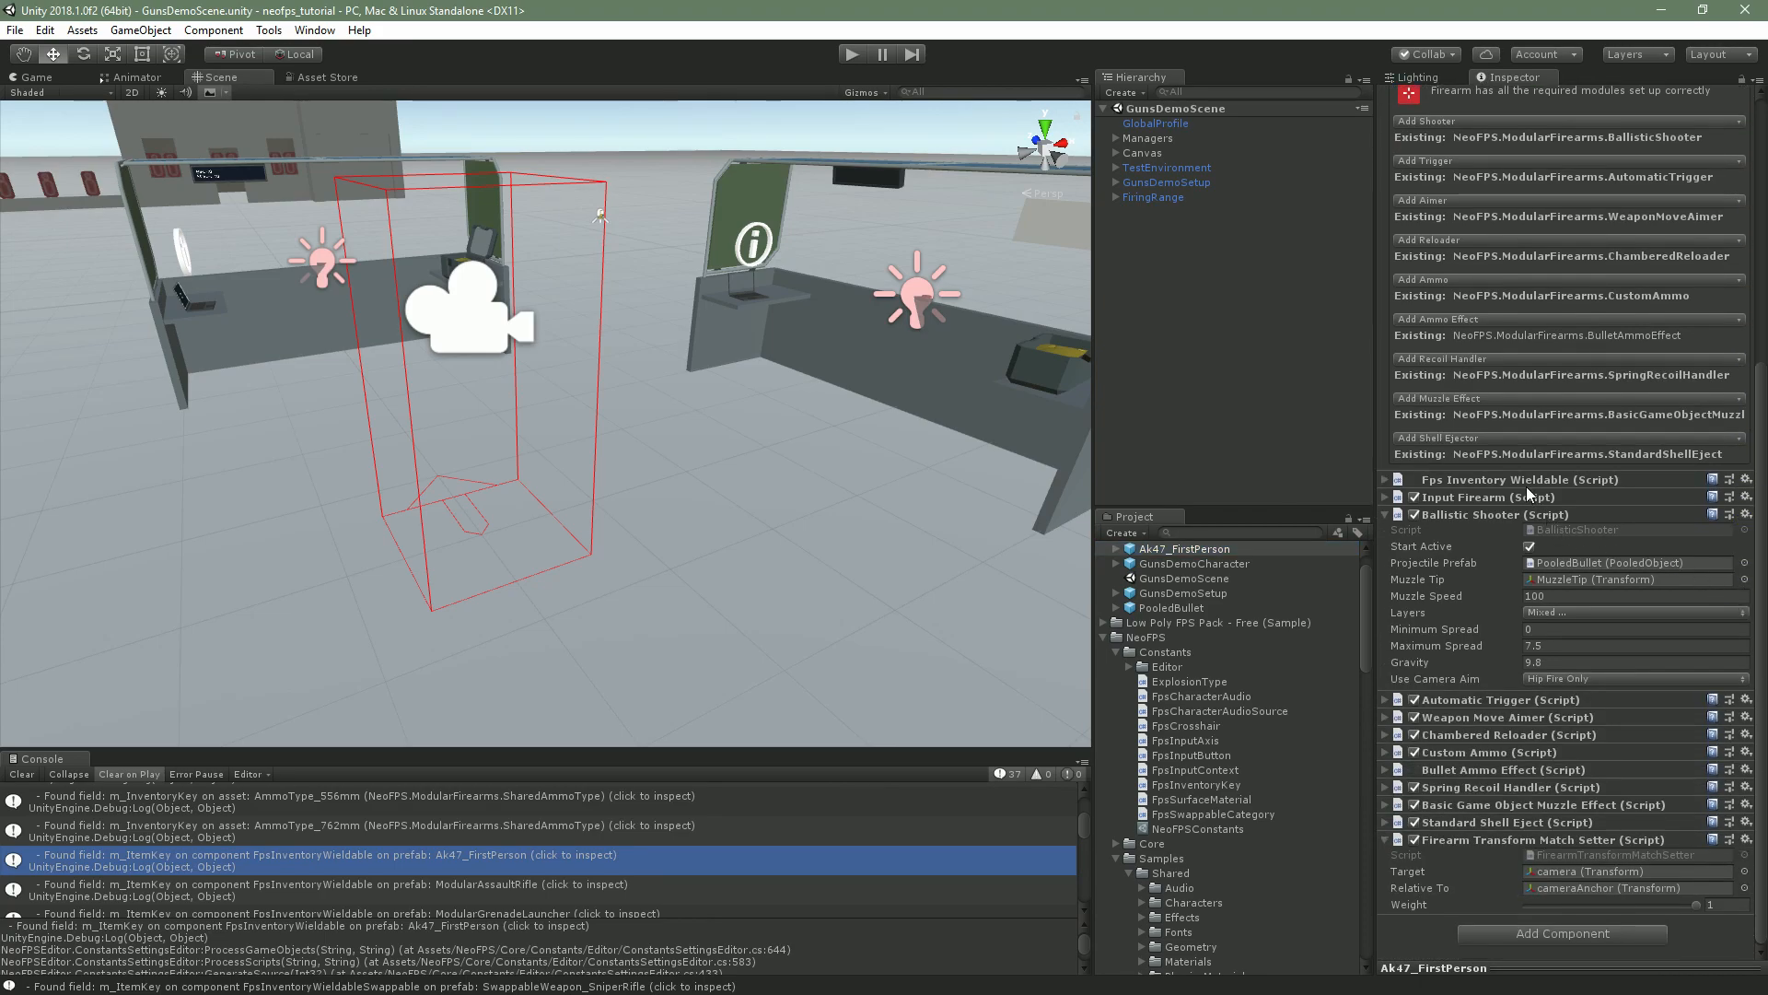
left_click(1388, 479)
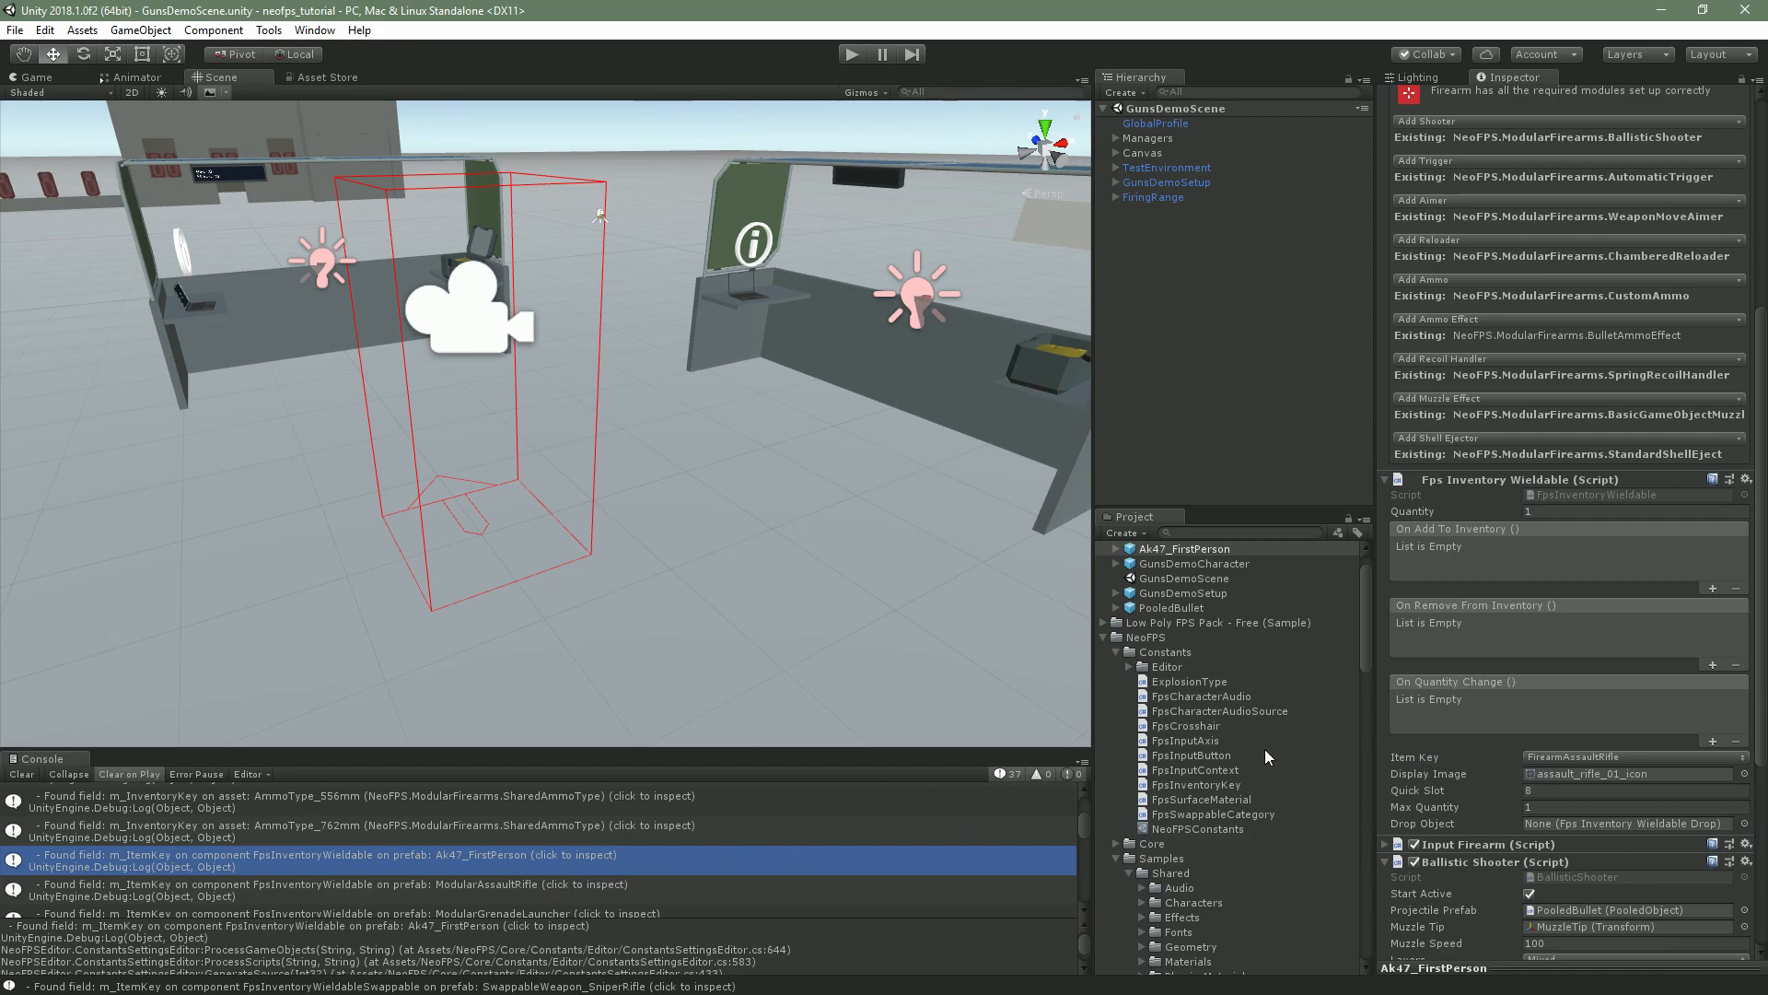
left_click(1615, 756)
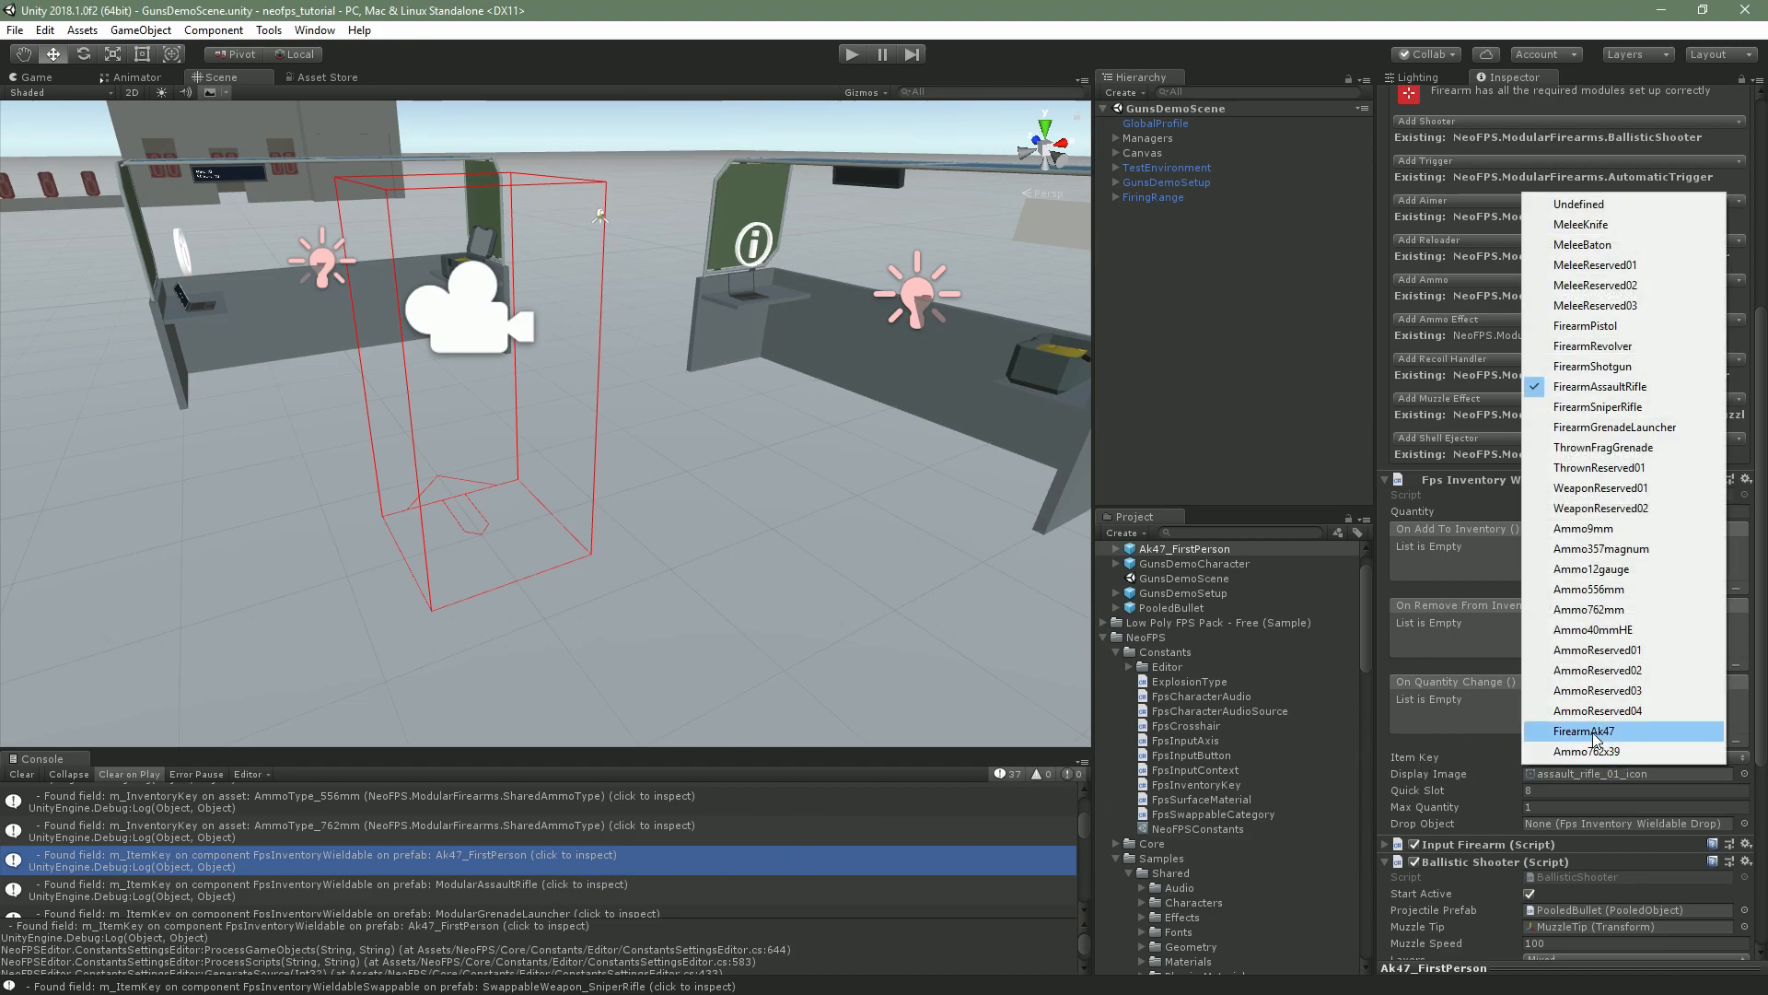
left_click(1599, 734)
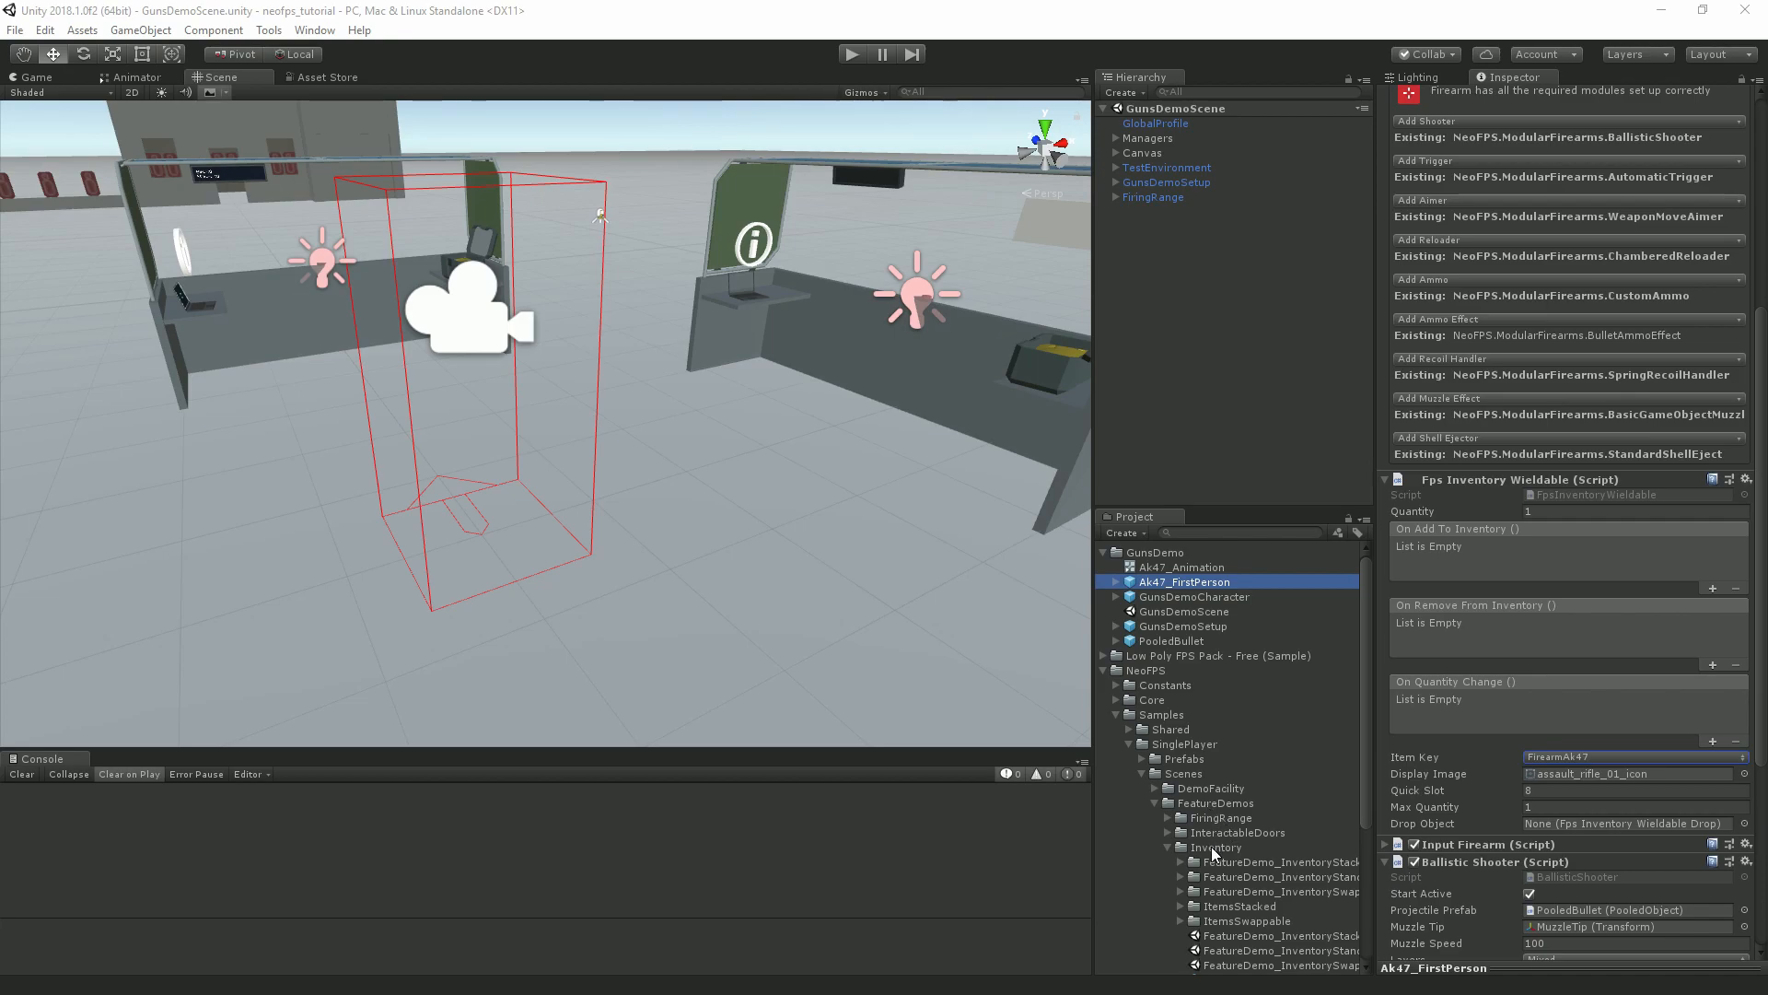
Widen the project file list and open the FeatureDemo_InventoryStacked scene from the Inventory feature demos
scroll(1212, 848, "down", 3)
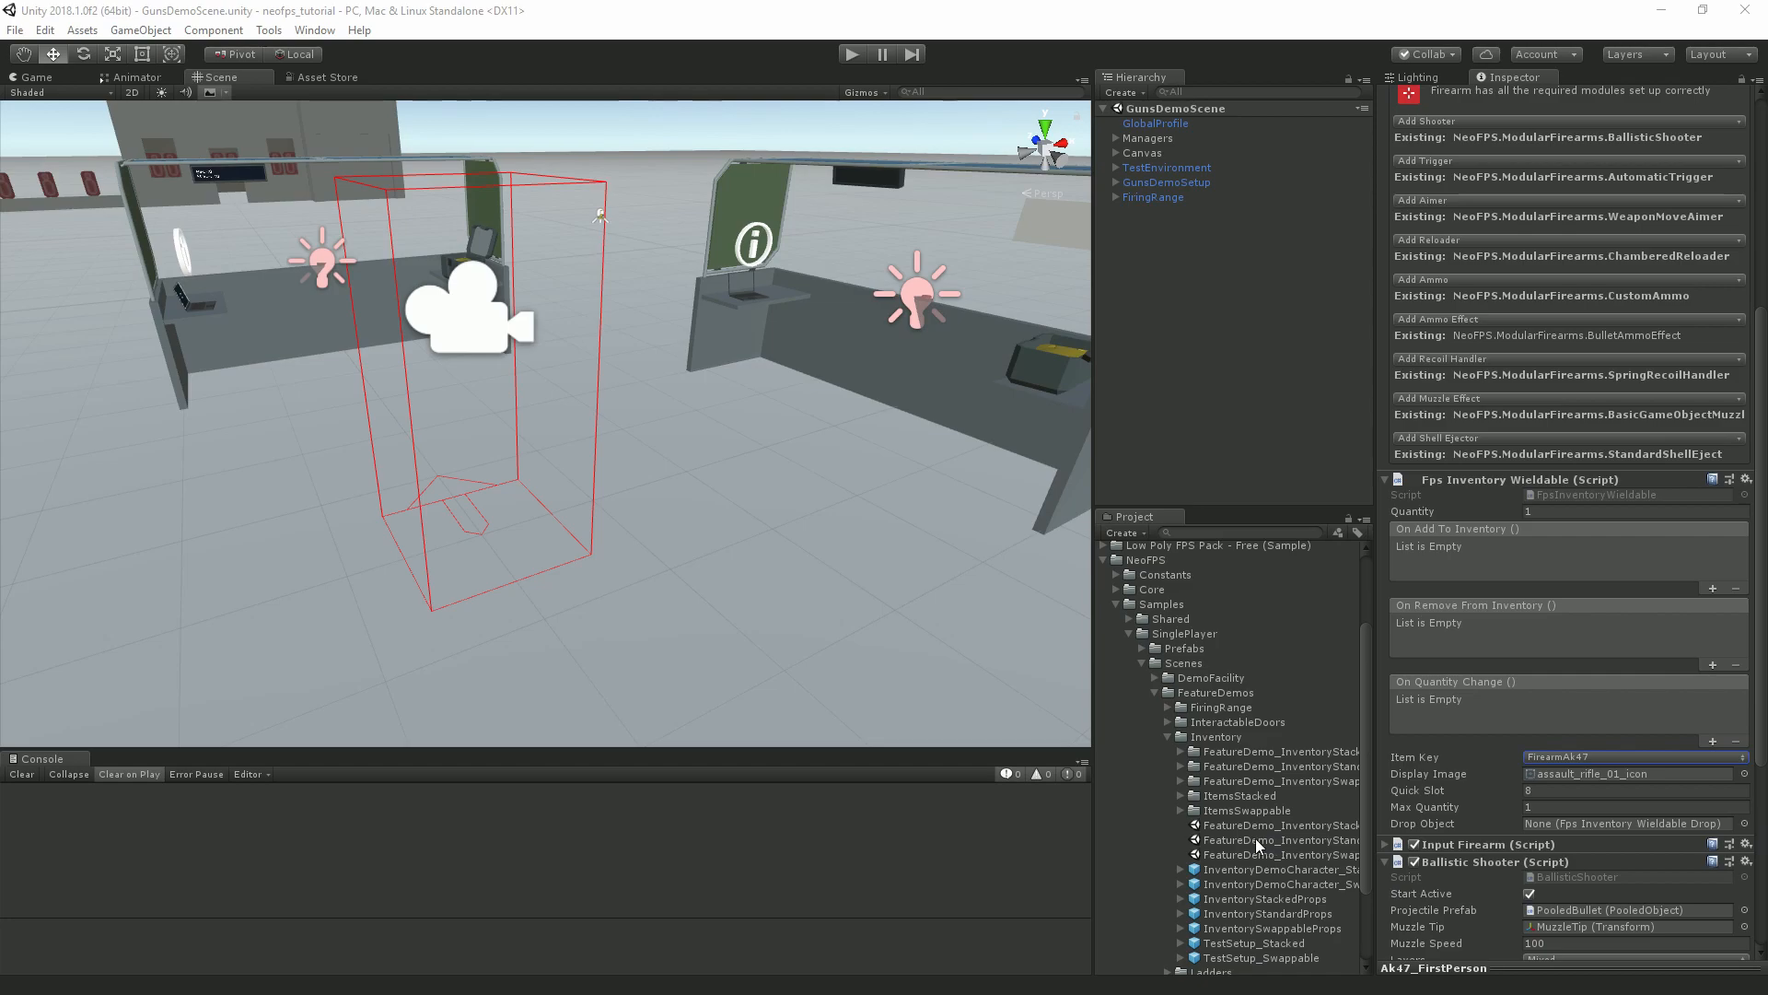
left_click_drag(1093, 838, 1027, 838)
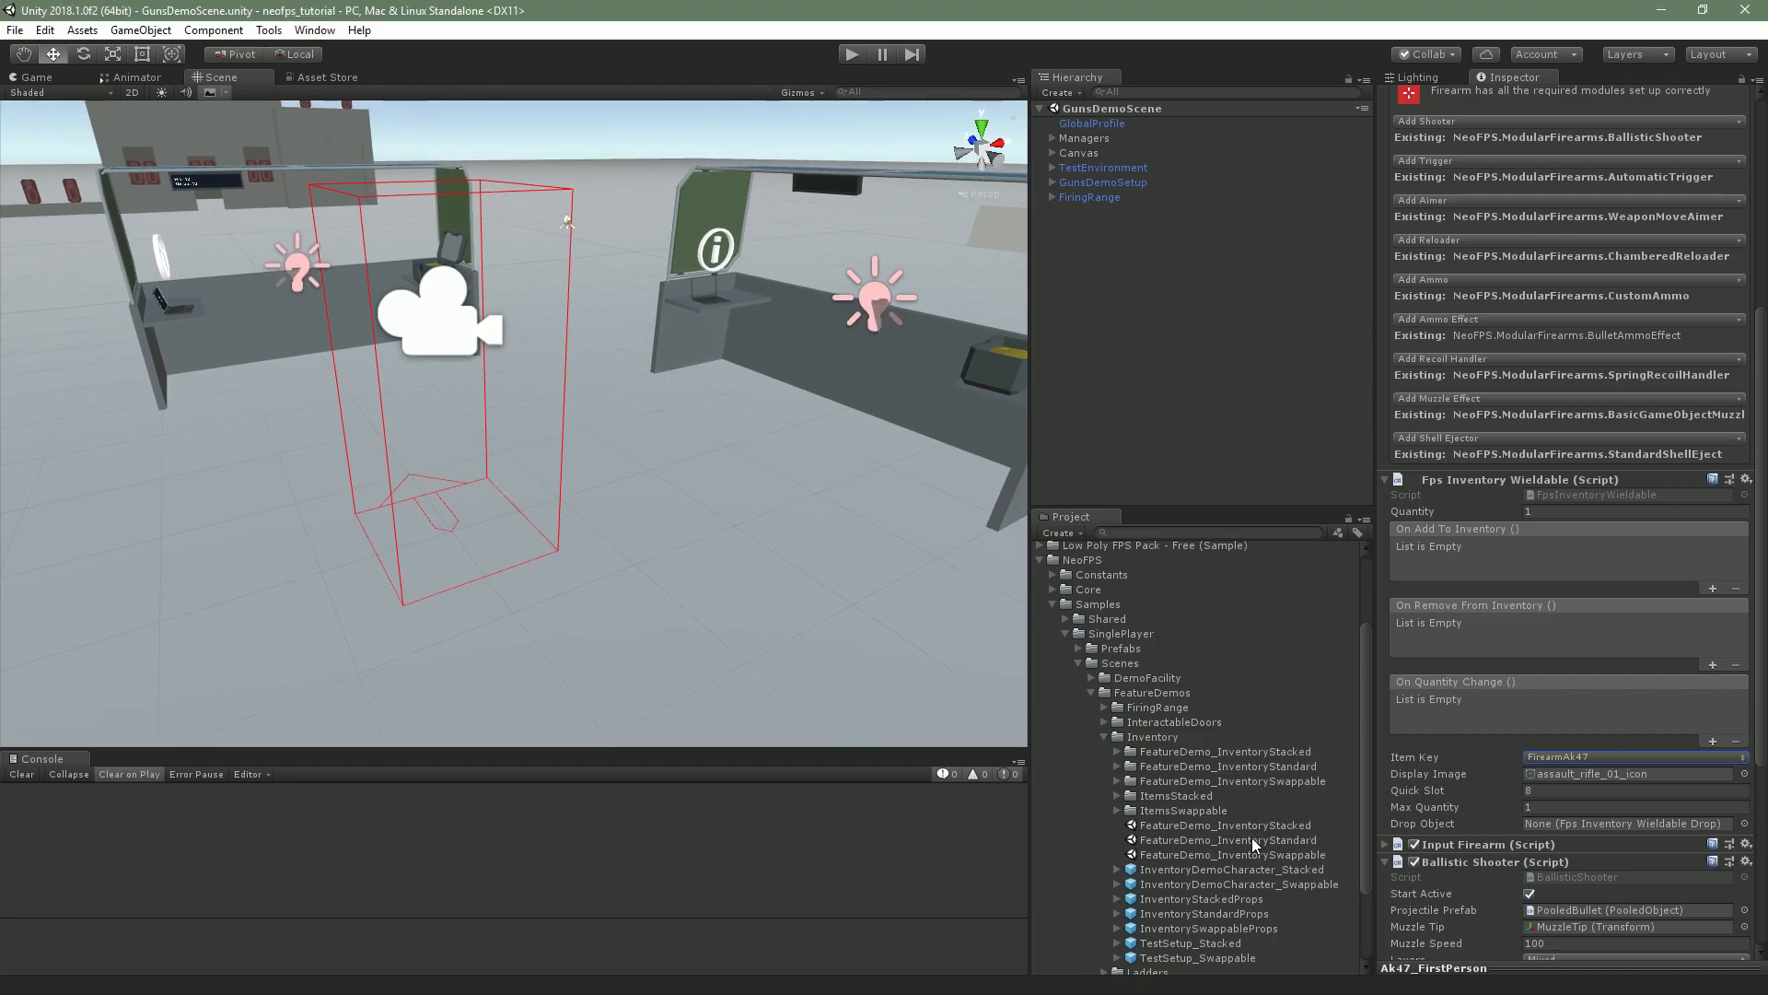
double_click(1241, 823)
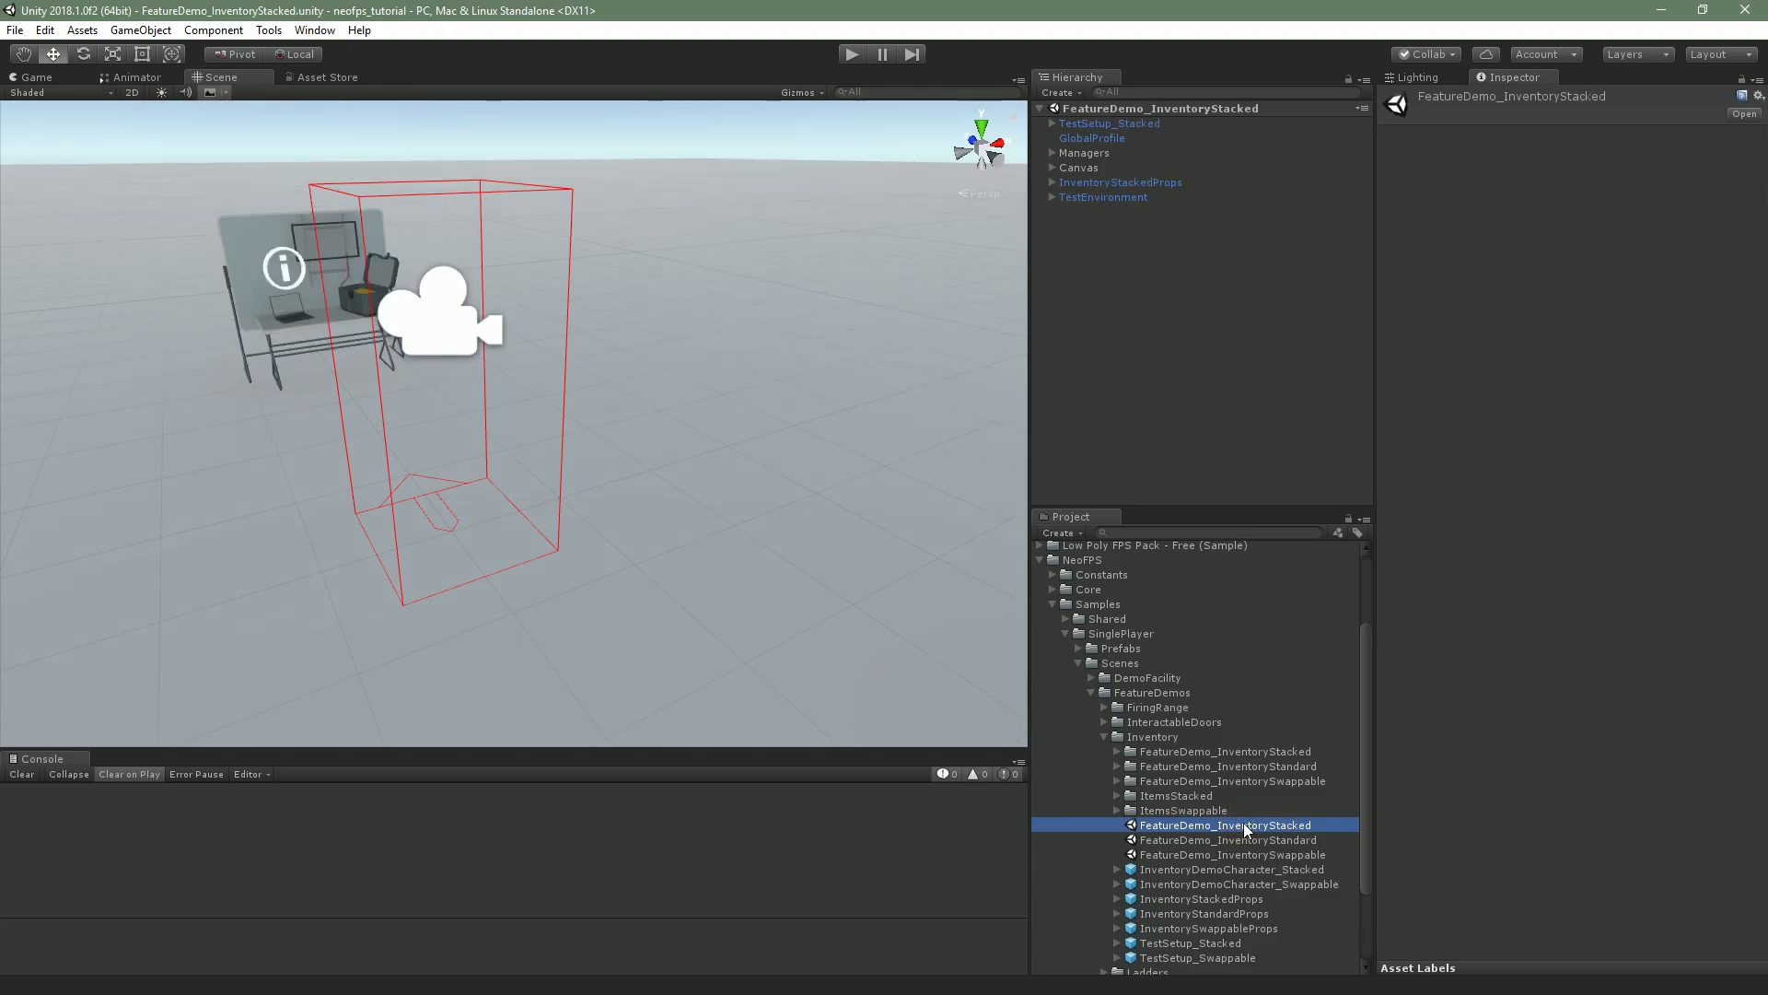
Play-test the stacked inventory scene by cycling through the weapons in slots 2 and 3, and stop the game
left_click(848, 54)
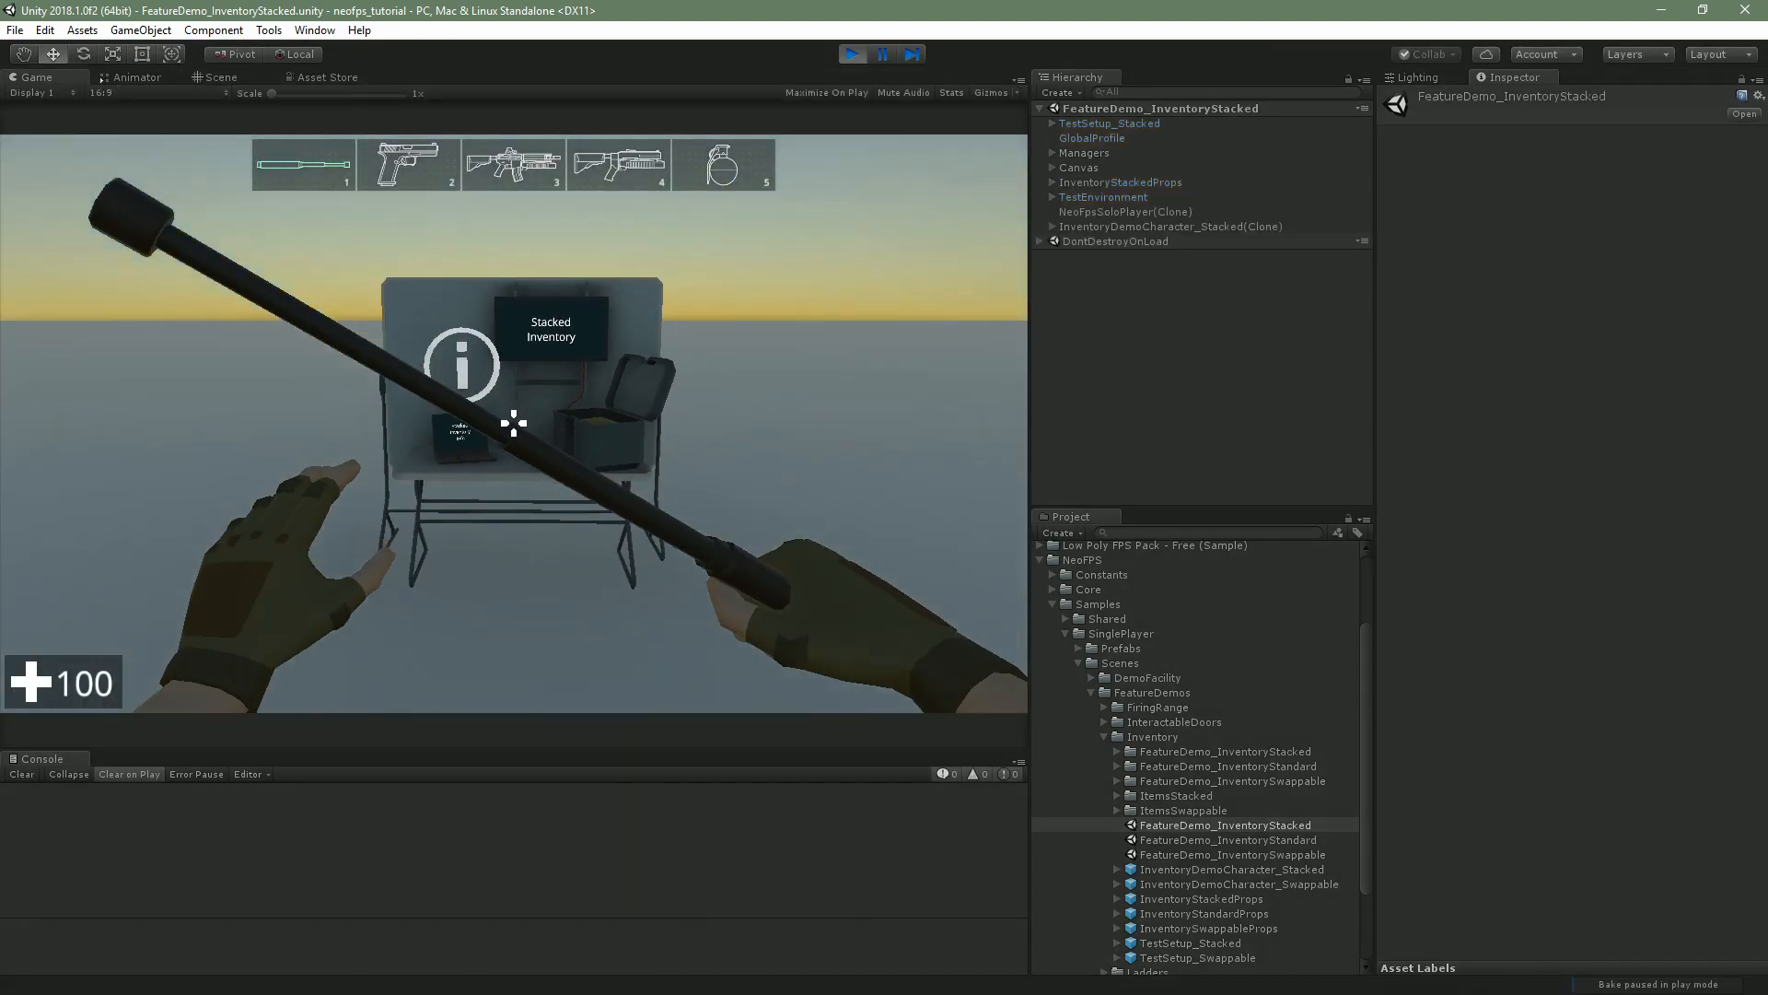
key("2")
key("2")
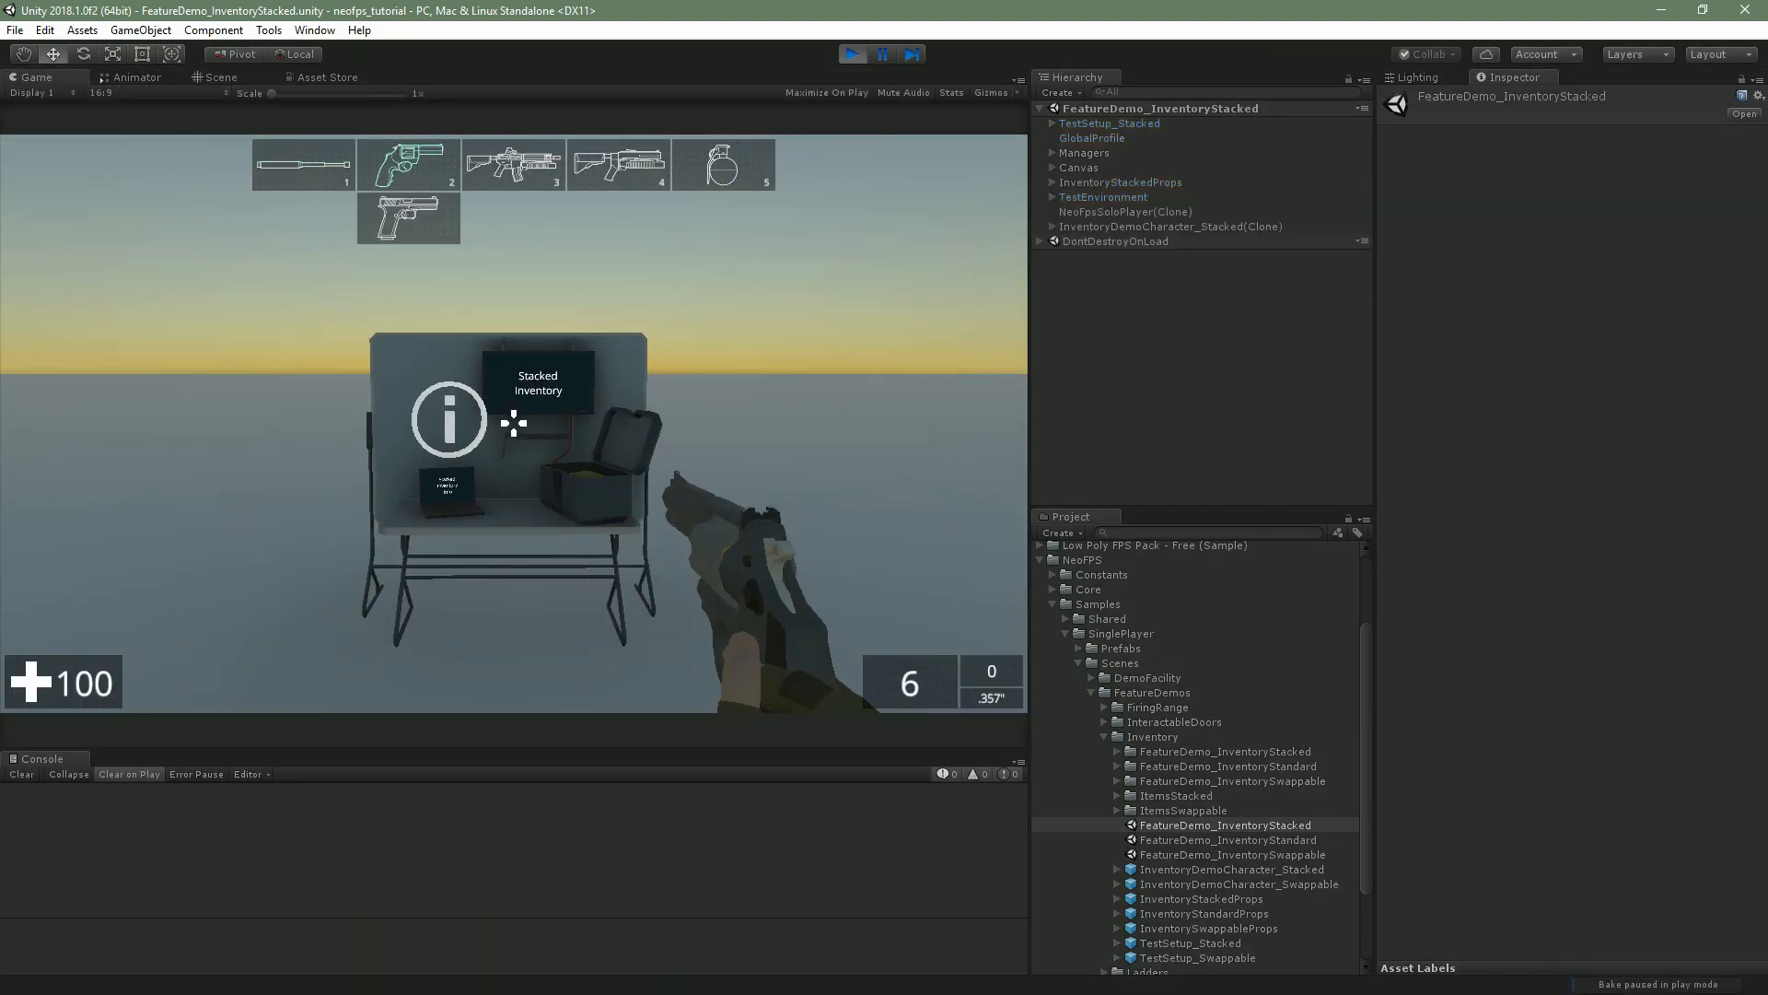
key("3")
key("3")
key("3")
key("3")
key("3")
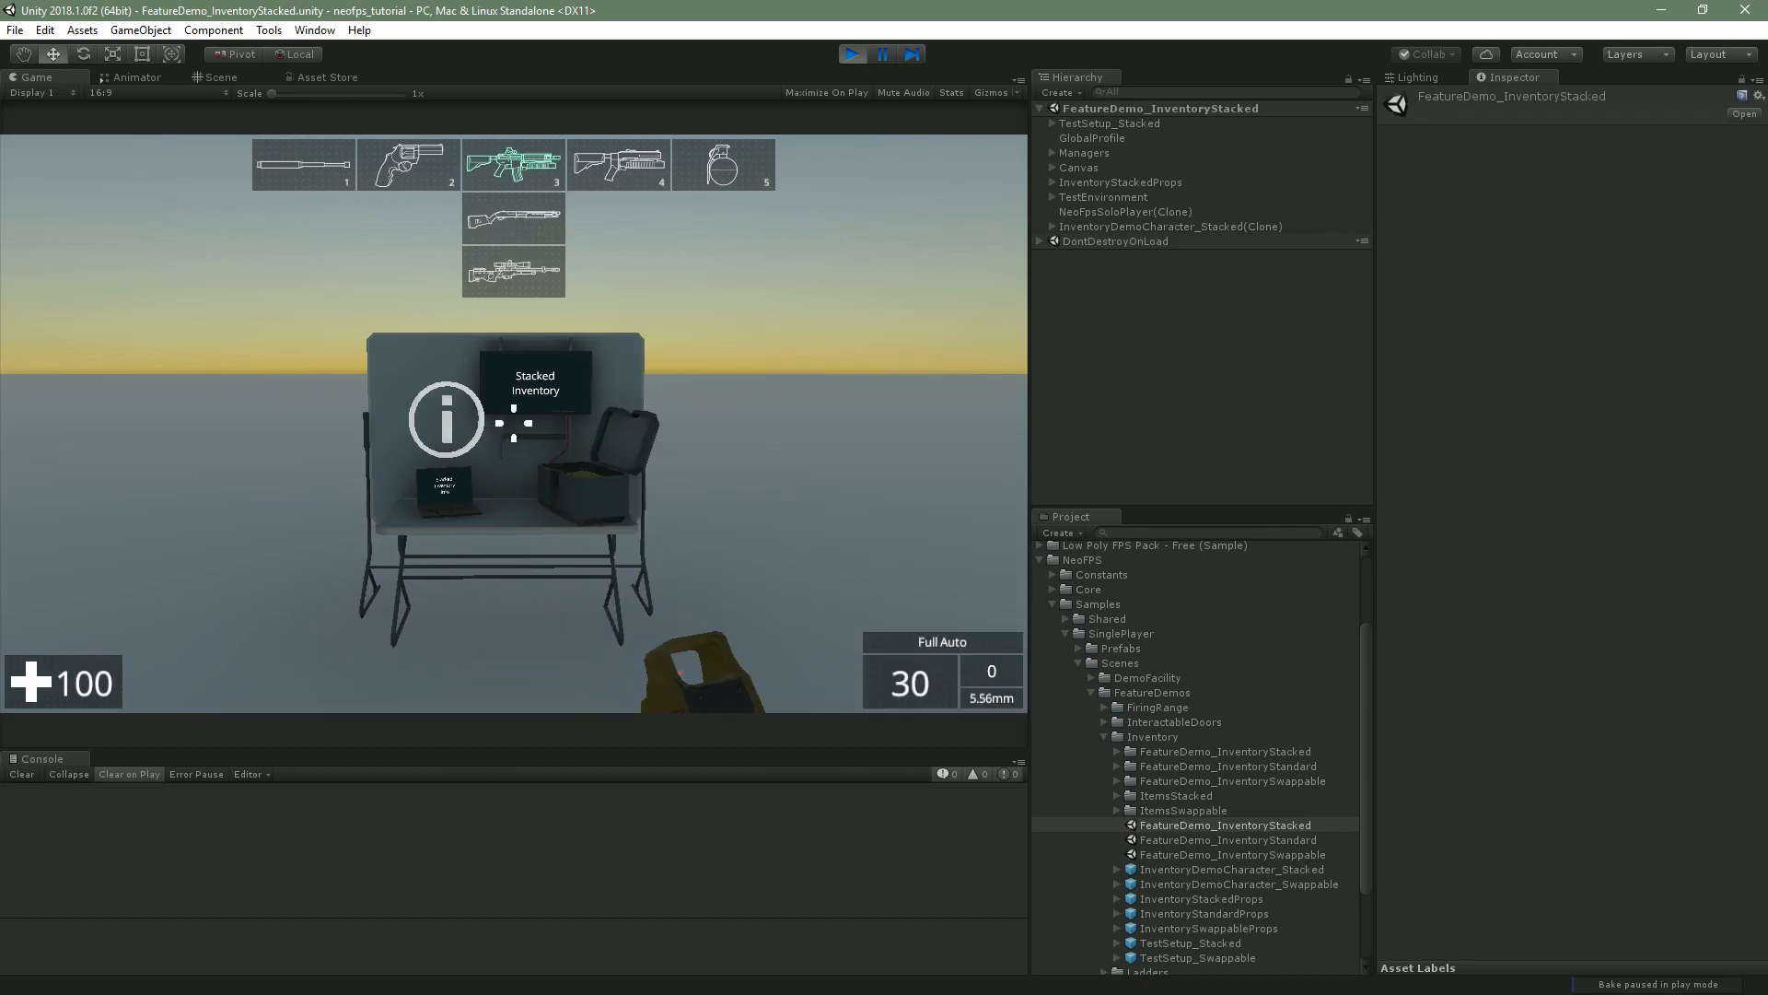
key("3")
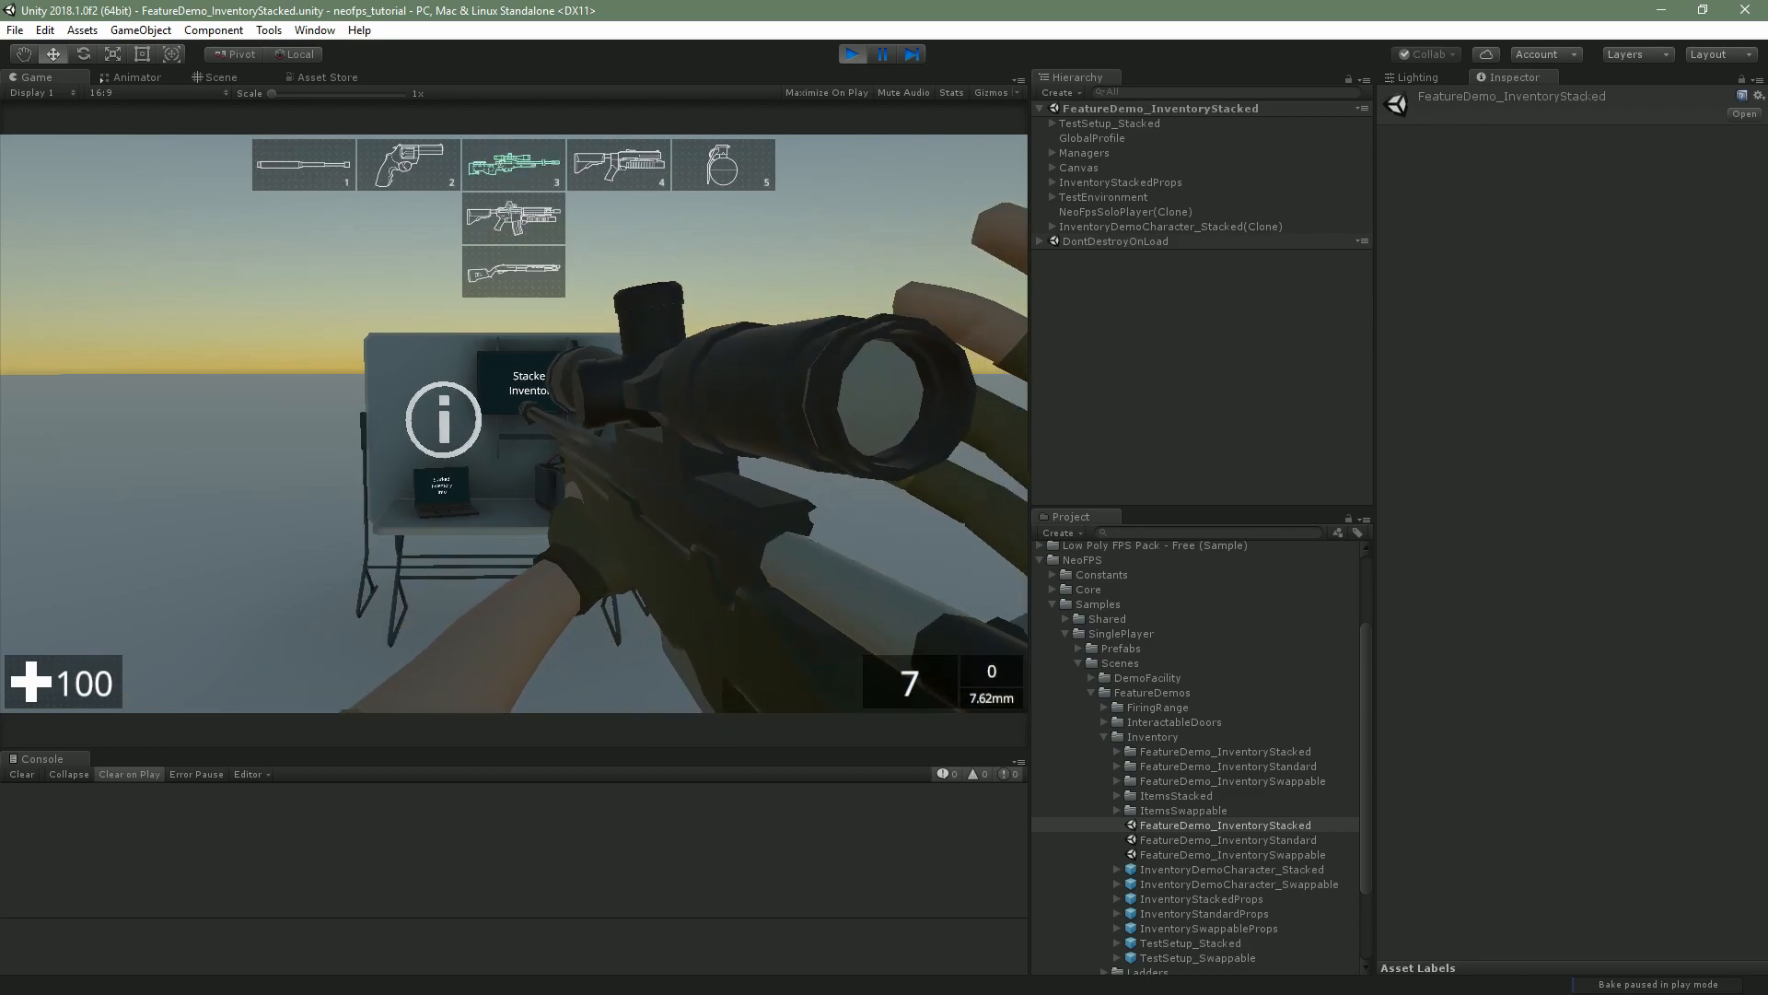
key("4")
key("3")
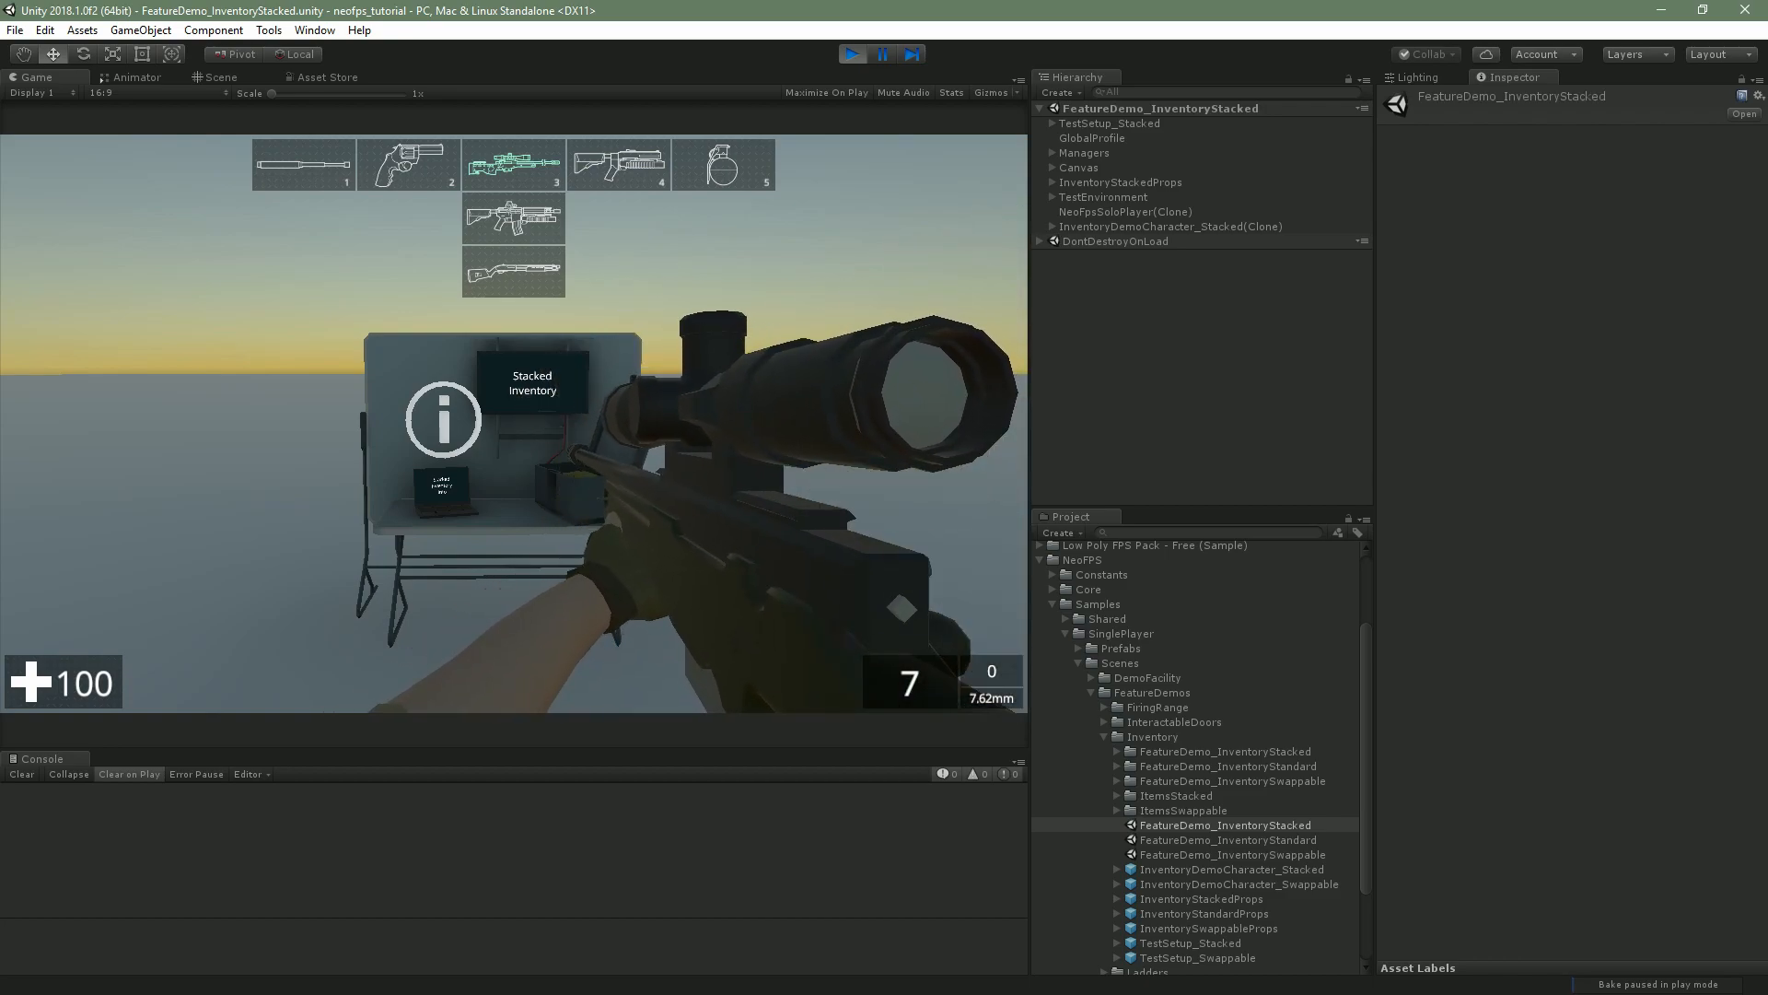
key("3")
key("3")
key("3")
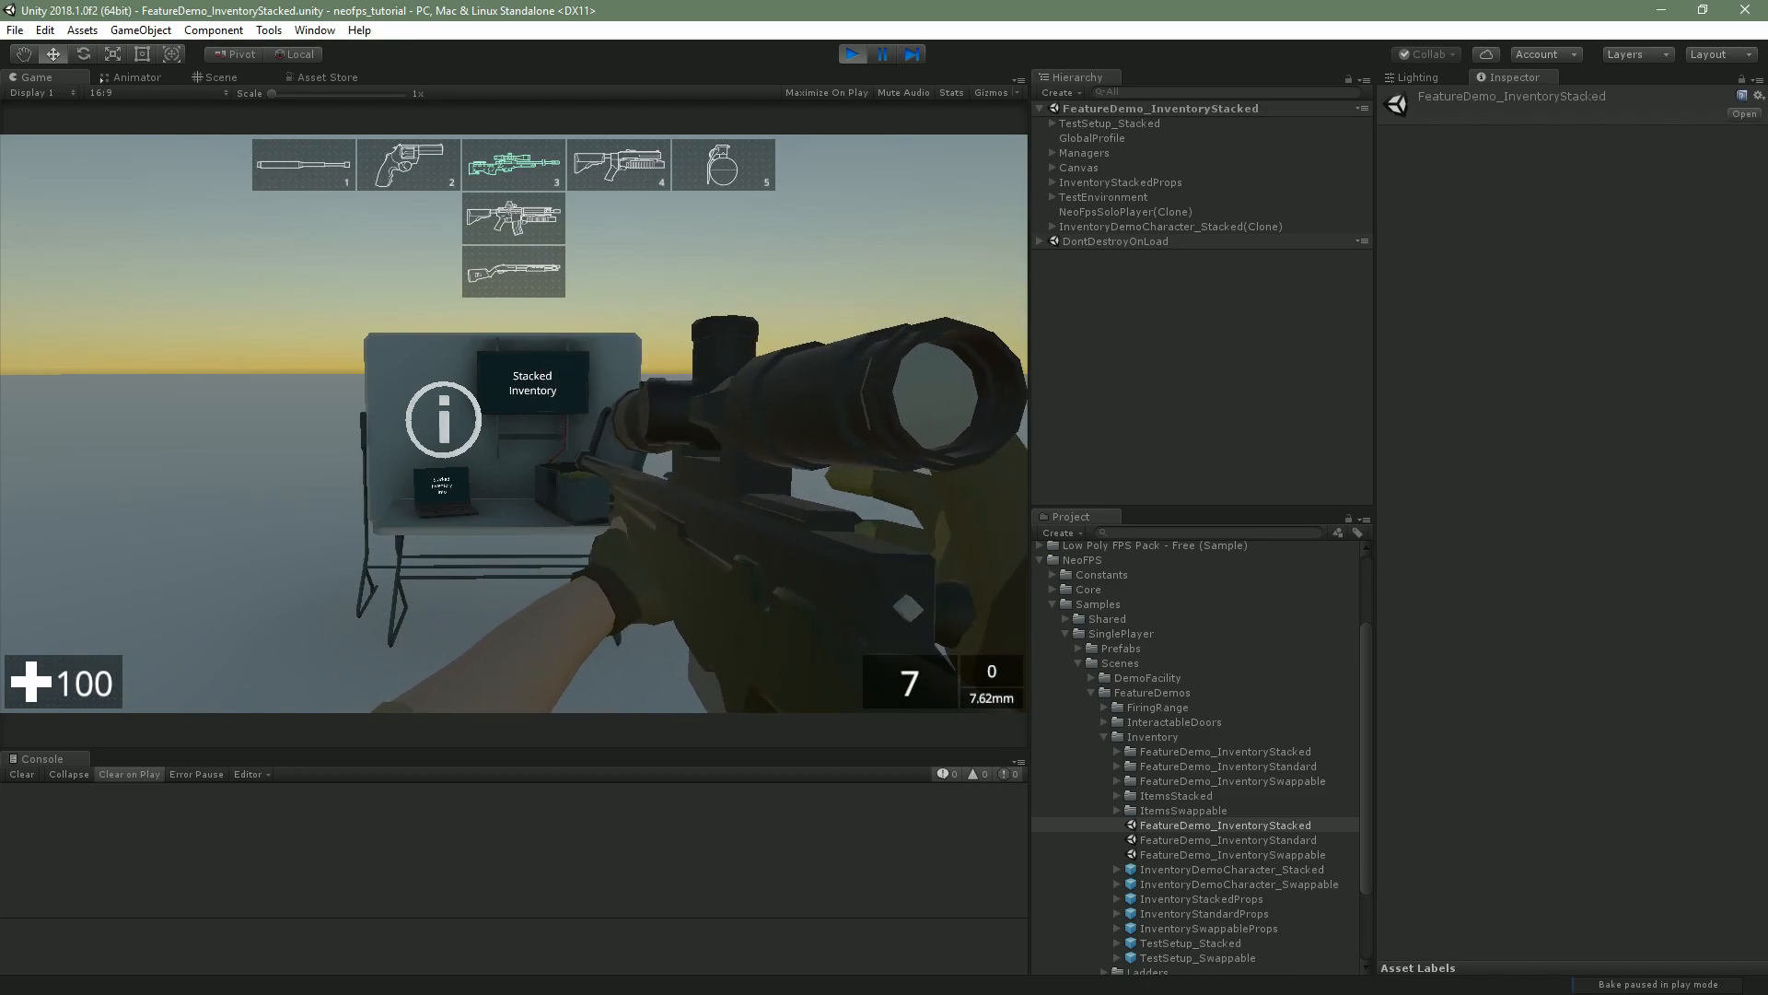
key("2")
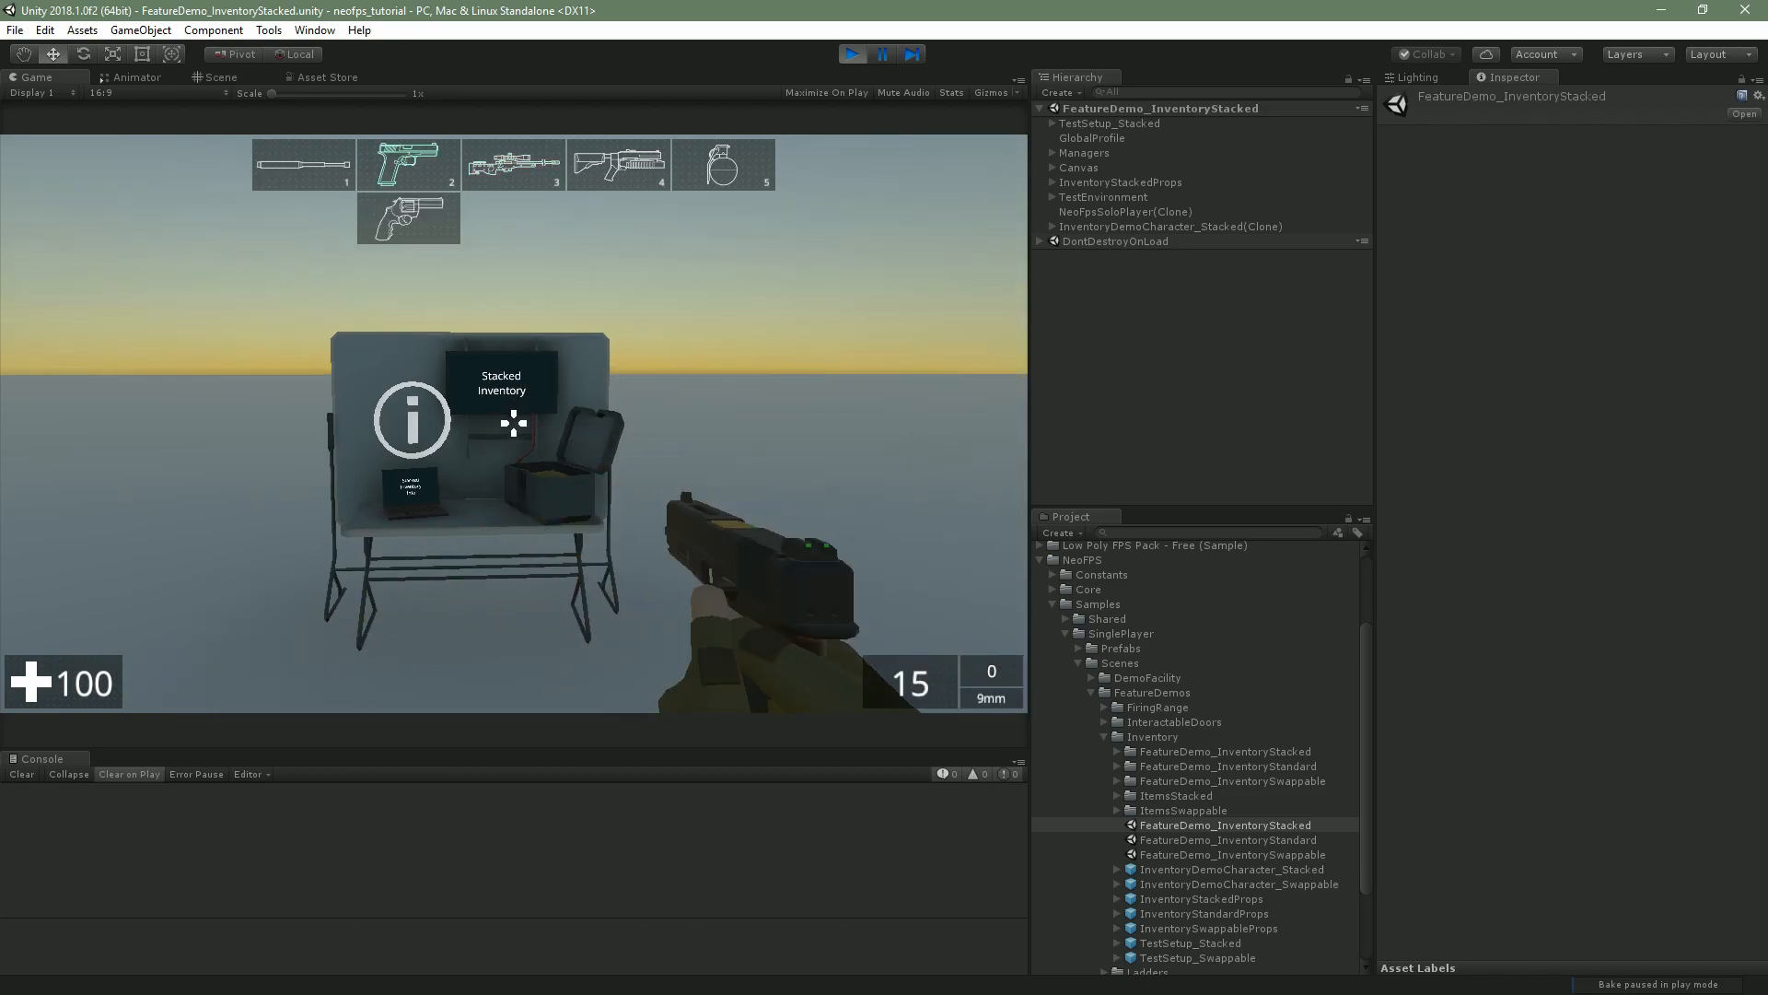
key("Escape")
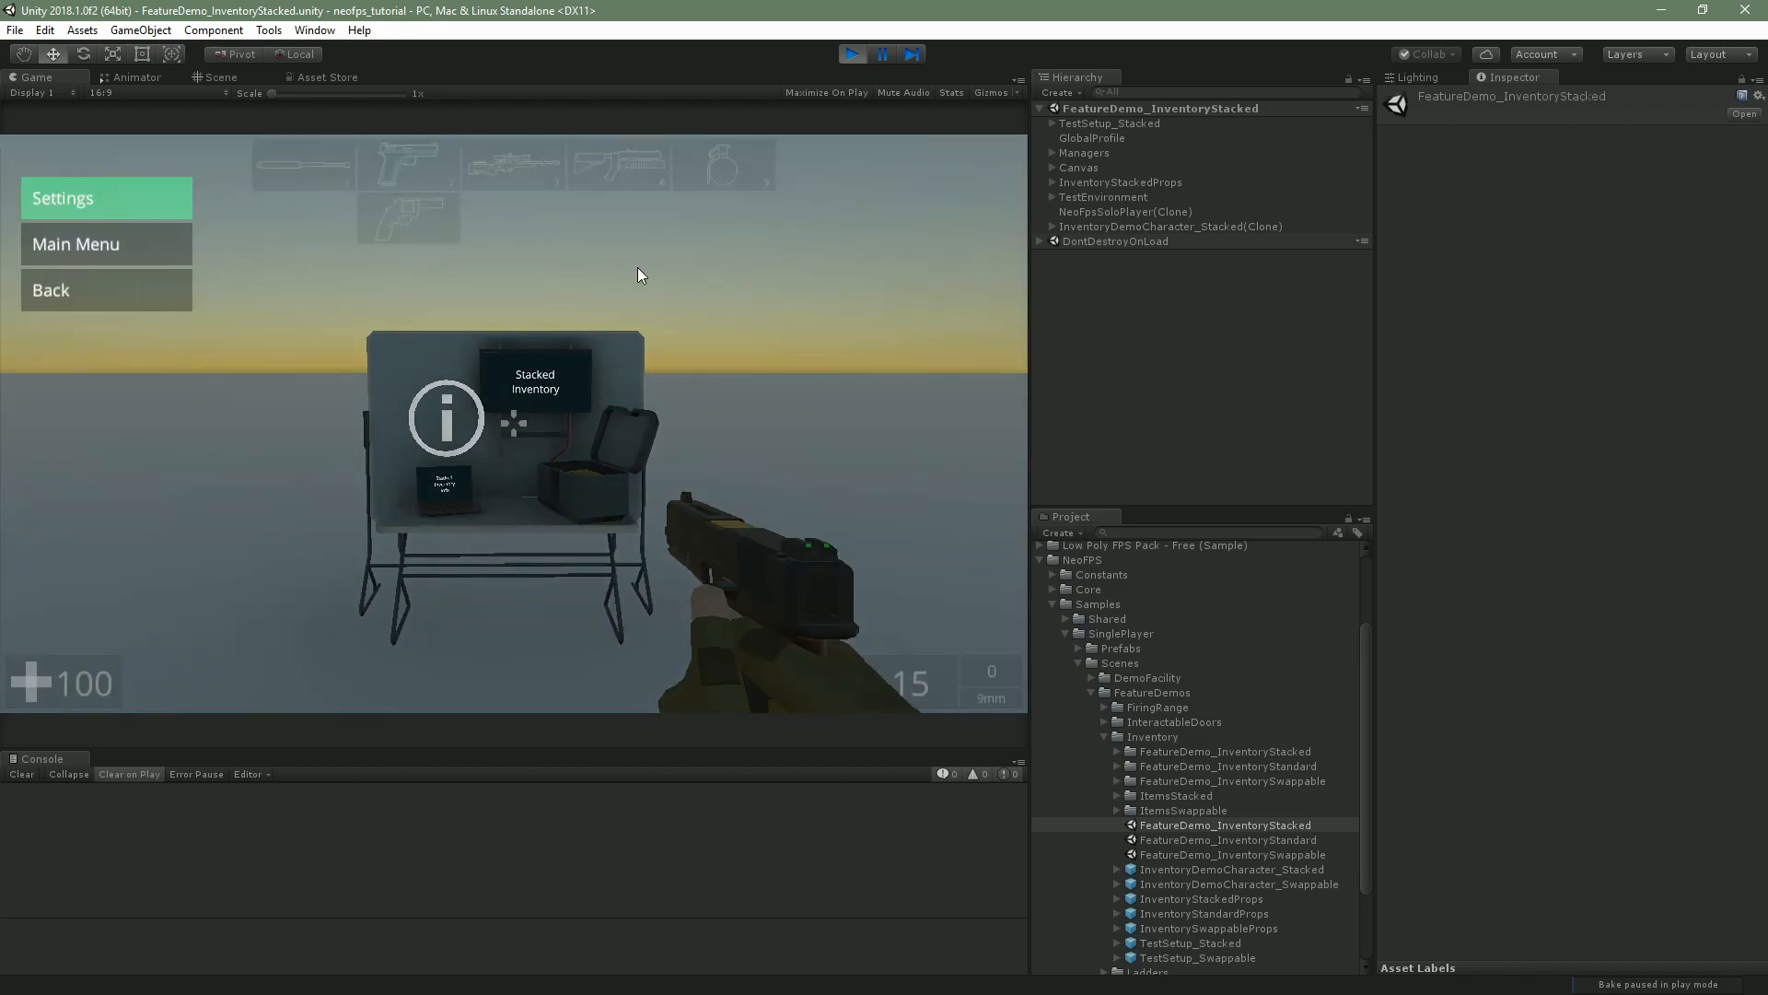
left_click(852, 54)
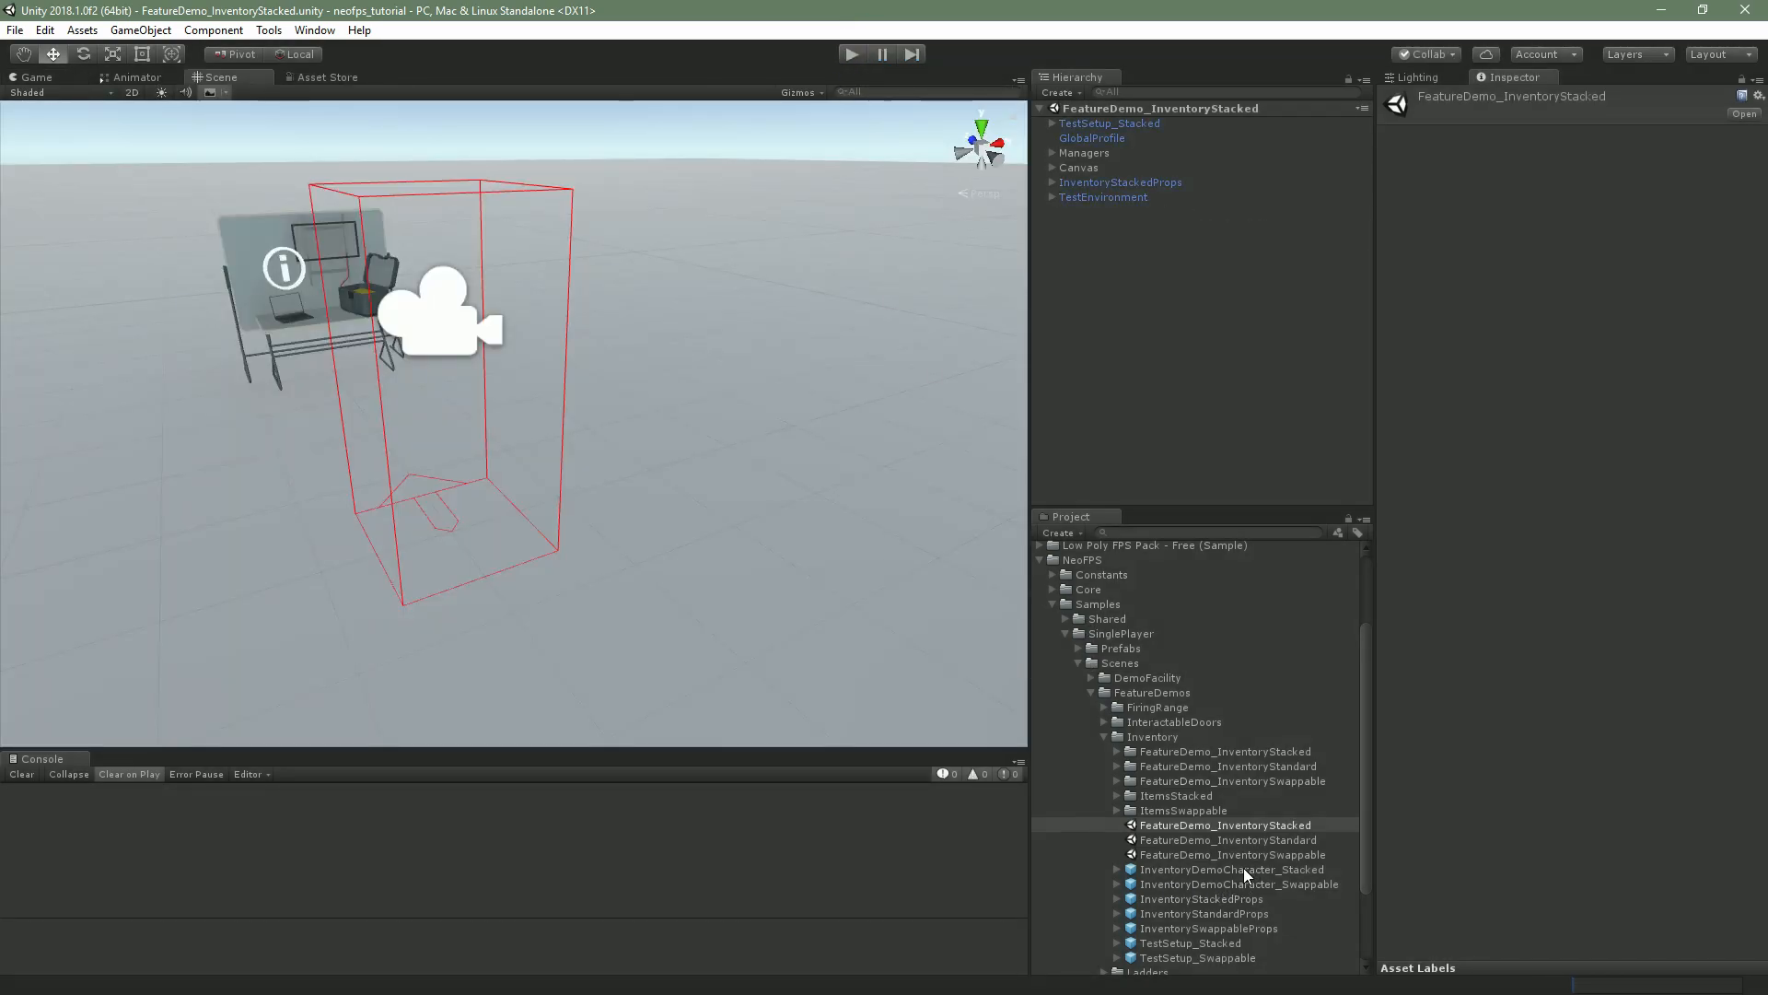
Examine the Fps Inventory Stacked settings of the InventoryDemoCharacter_Stacked prefab, including its stack count and starting items
left_click(1220, 870)
left_click_drag(1763, 302, 1762, 700)
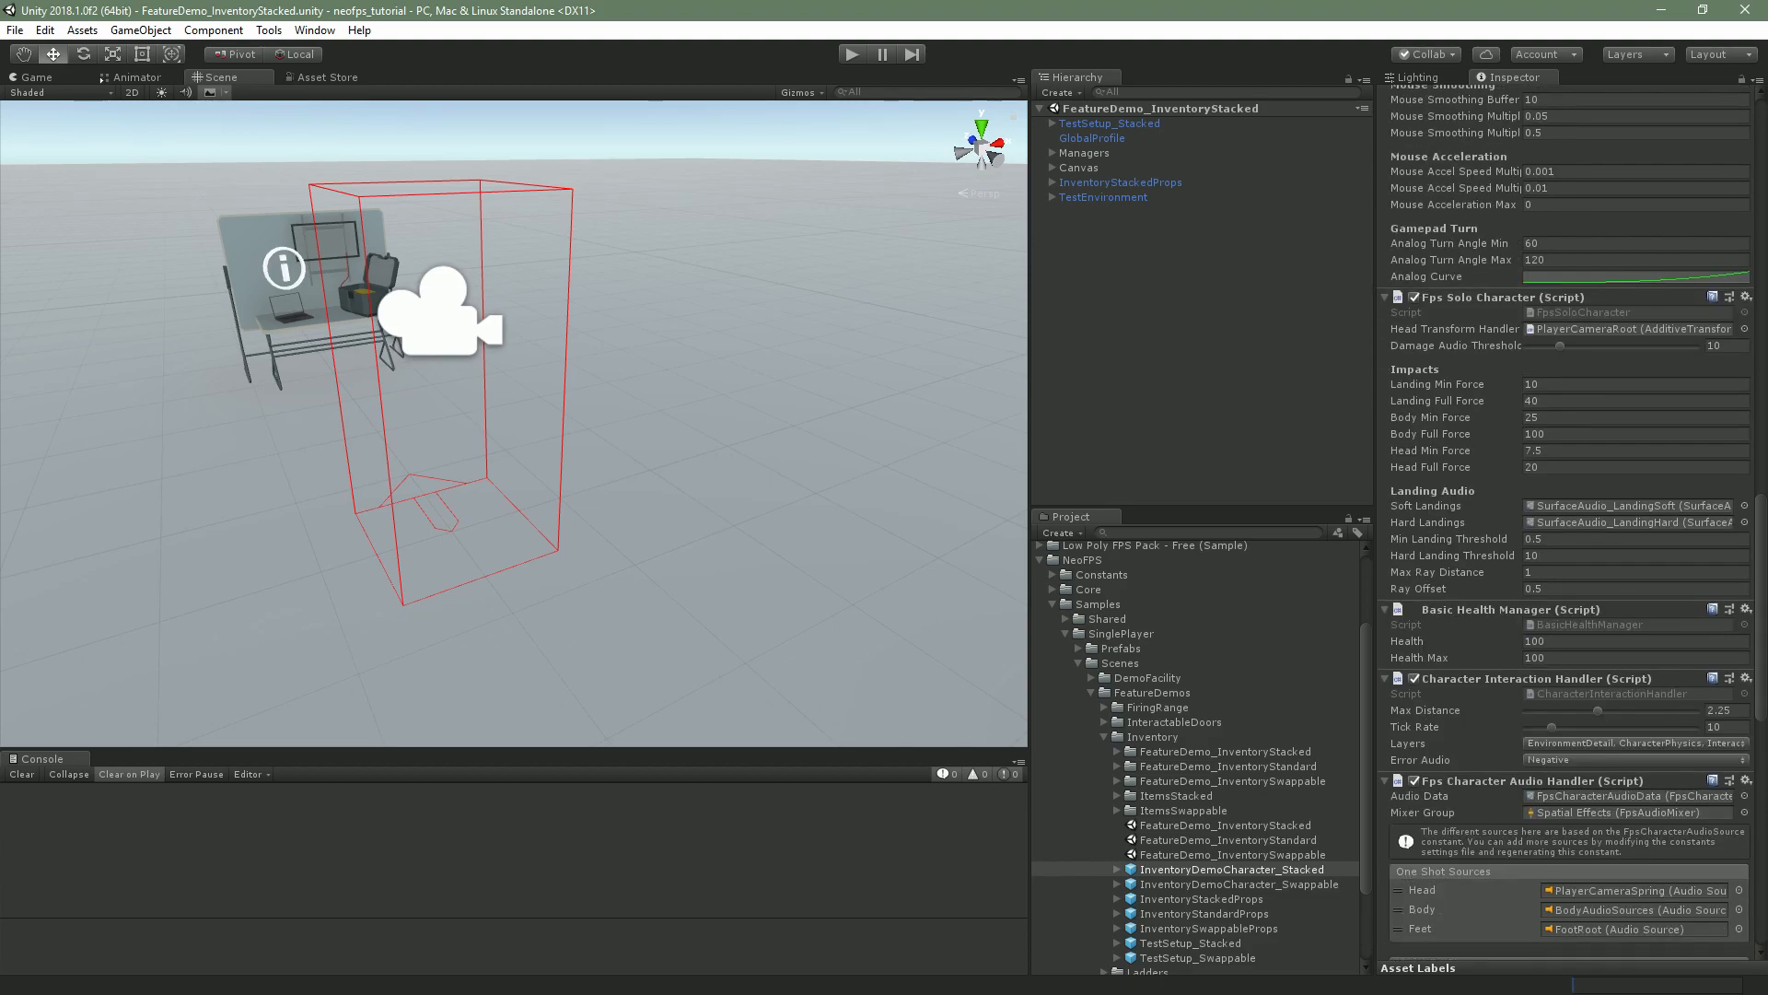
scroll(1384, 454, "down", 10)
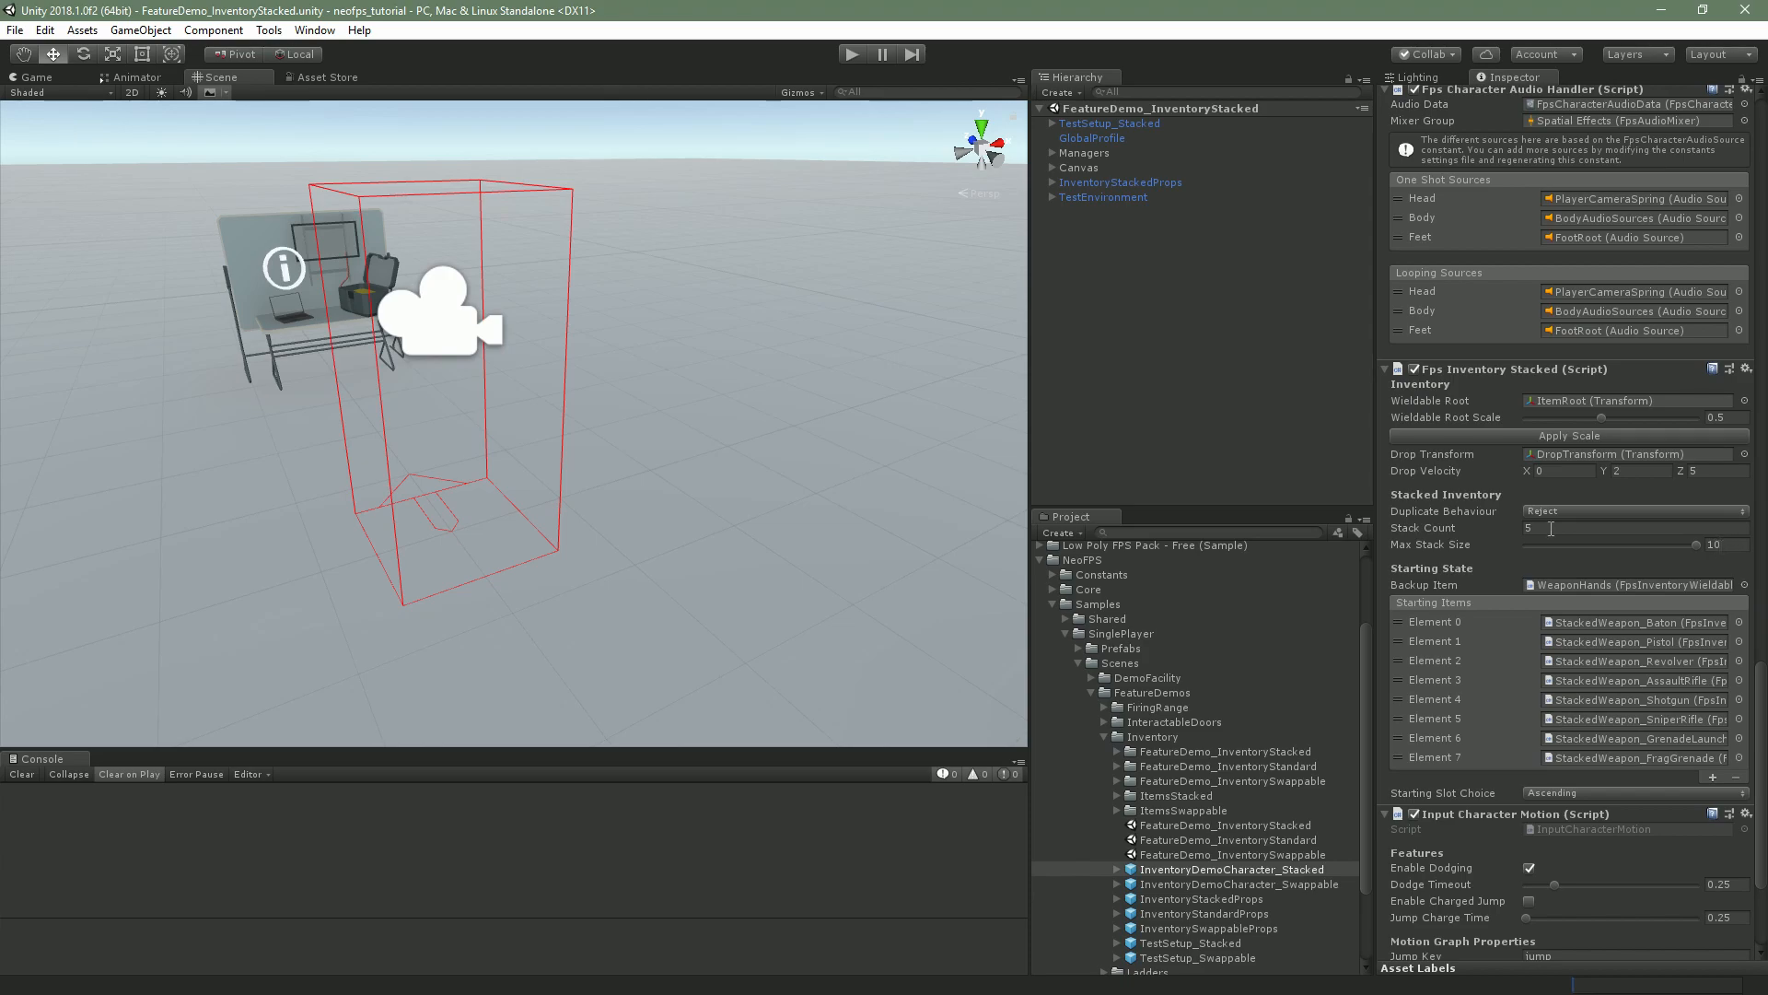
Inspect the StackedDrop_AssaultRifle and StackedWeapon_AssaultRifle prefabs in ItemsStacked, down to the weapon's Fps Inventory Wieldable quick slot and drop object
left_click(1117, 796)
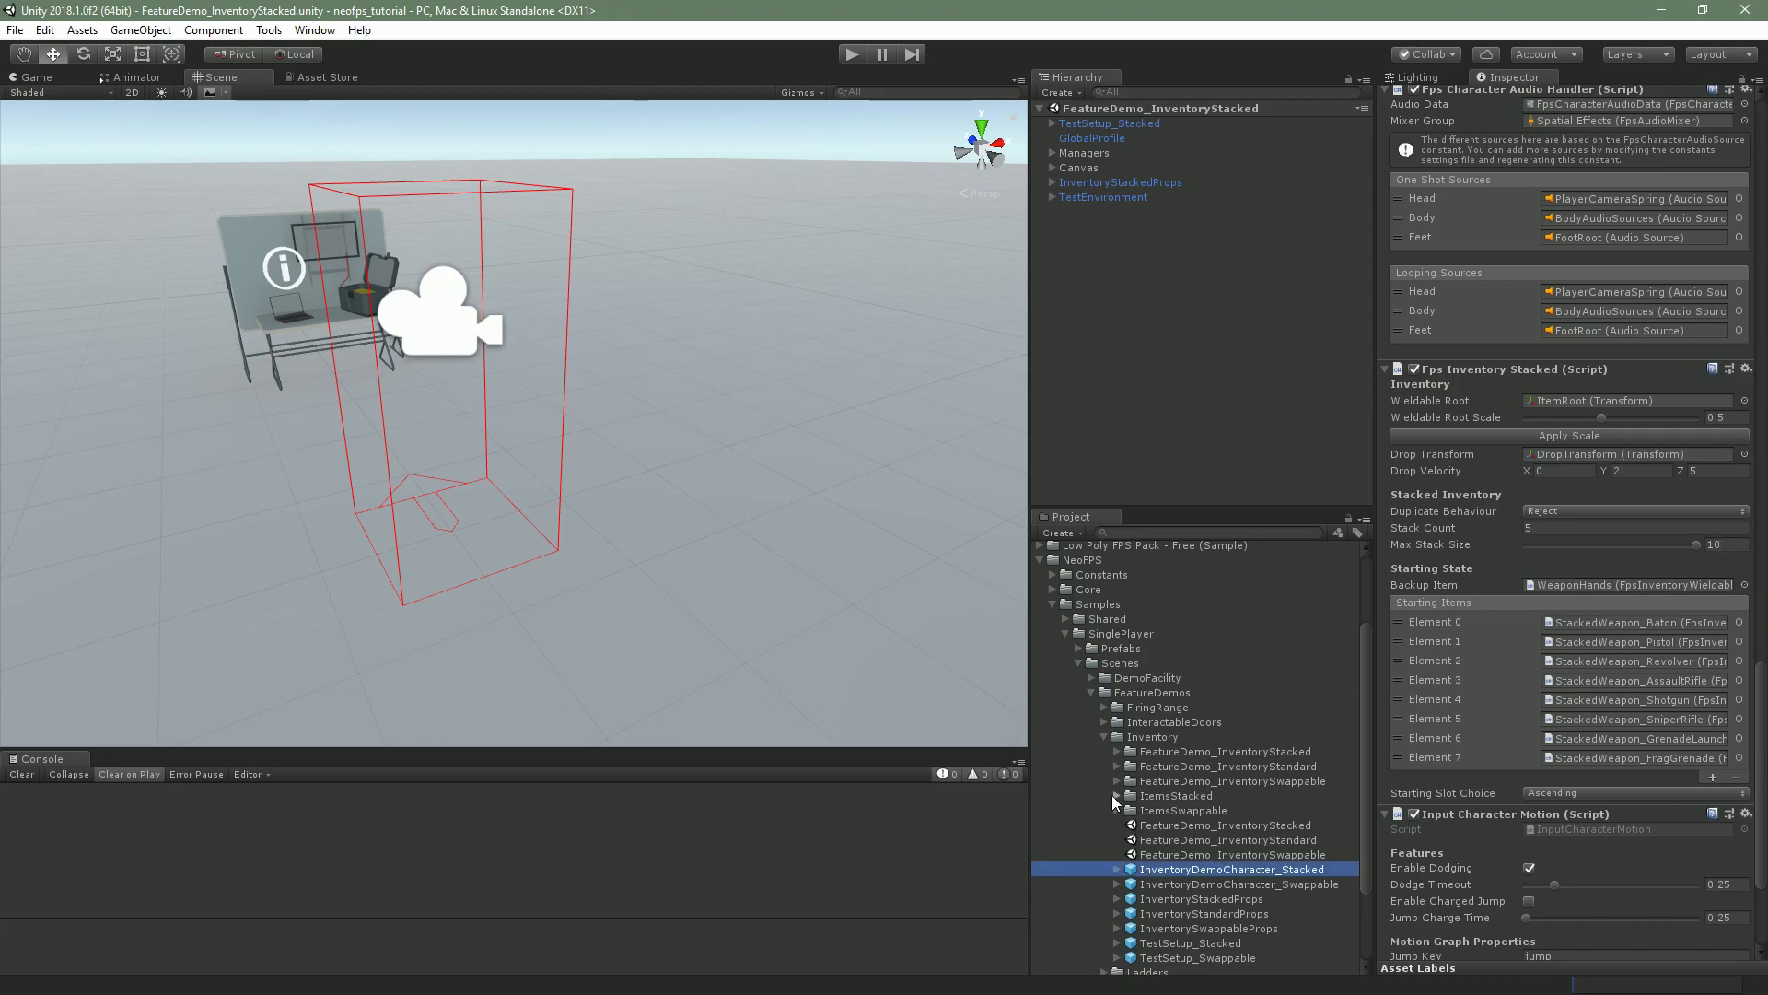
scroll(1239, 781, "down", 3)
left_click(1189, 702)
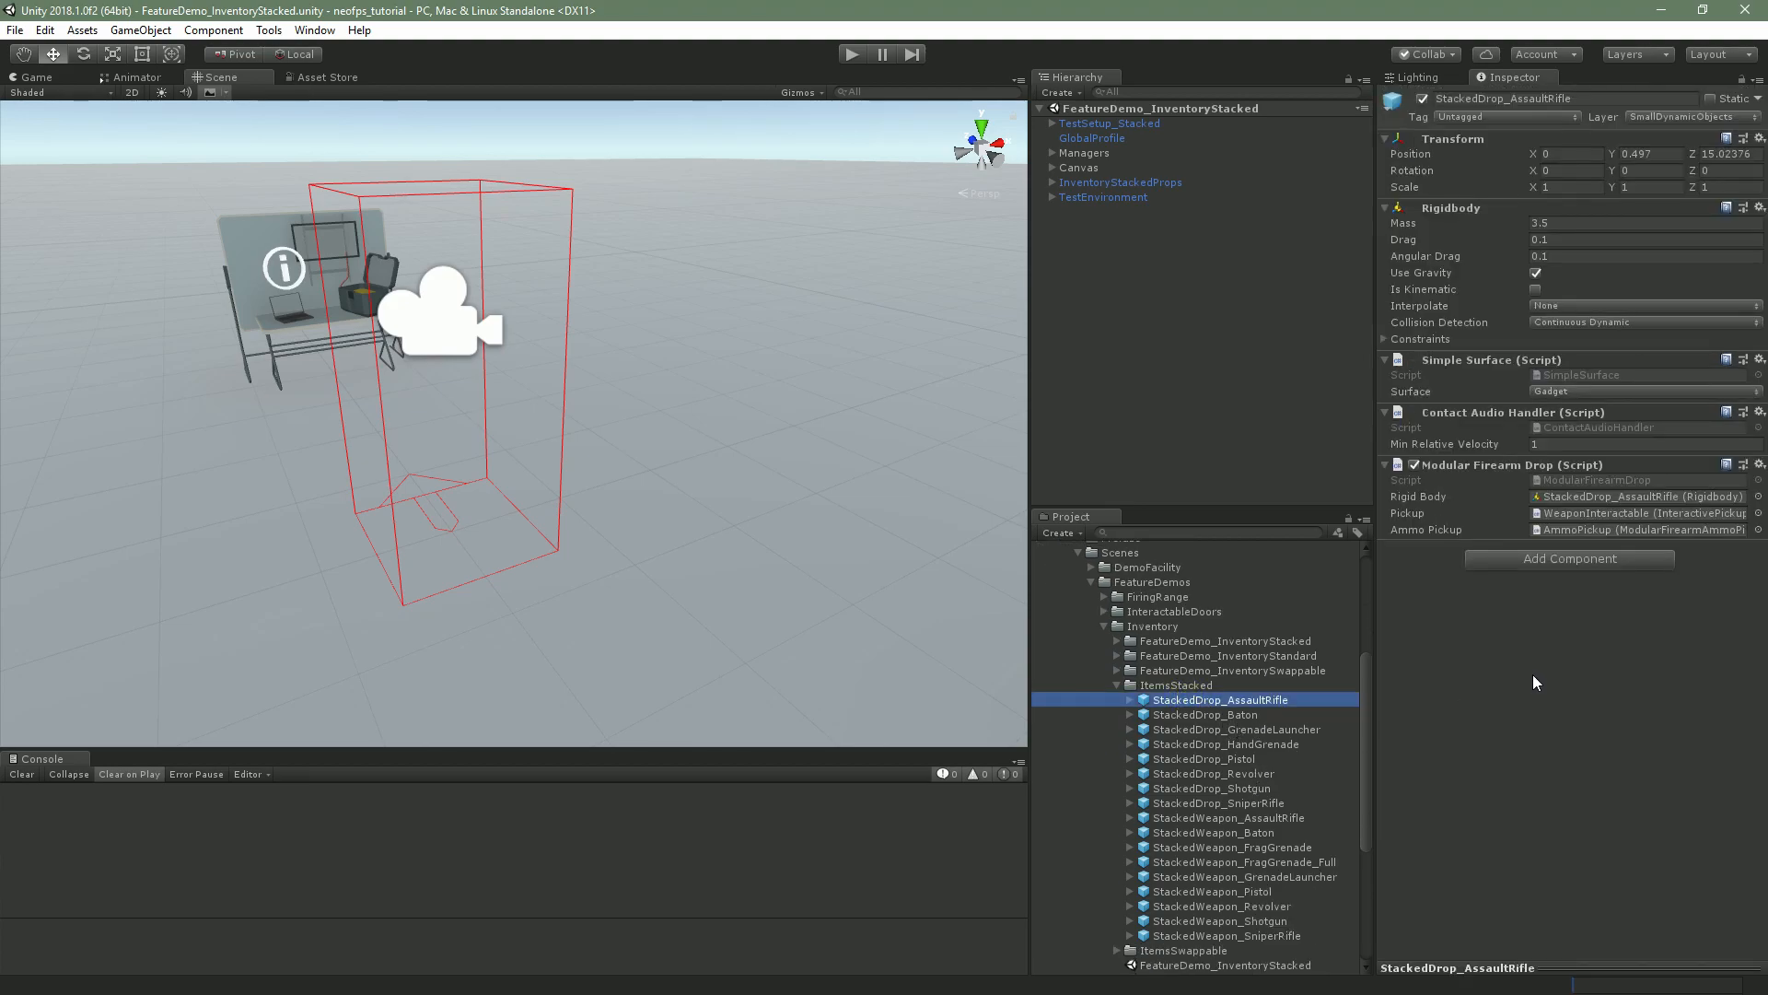
left_click(1208, 816)
scroll(1616, 558, "down", 5)
scroll(1615, 558, "down", 10)
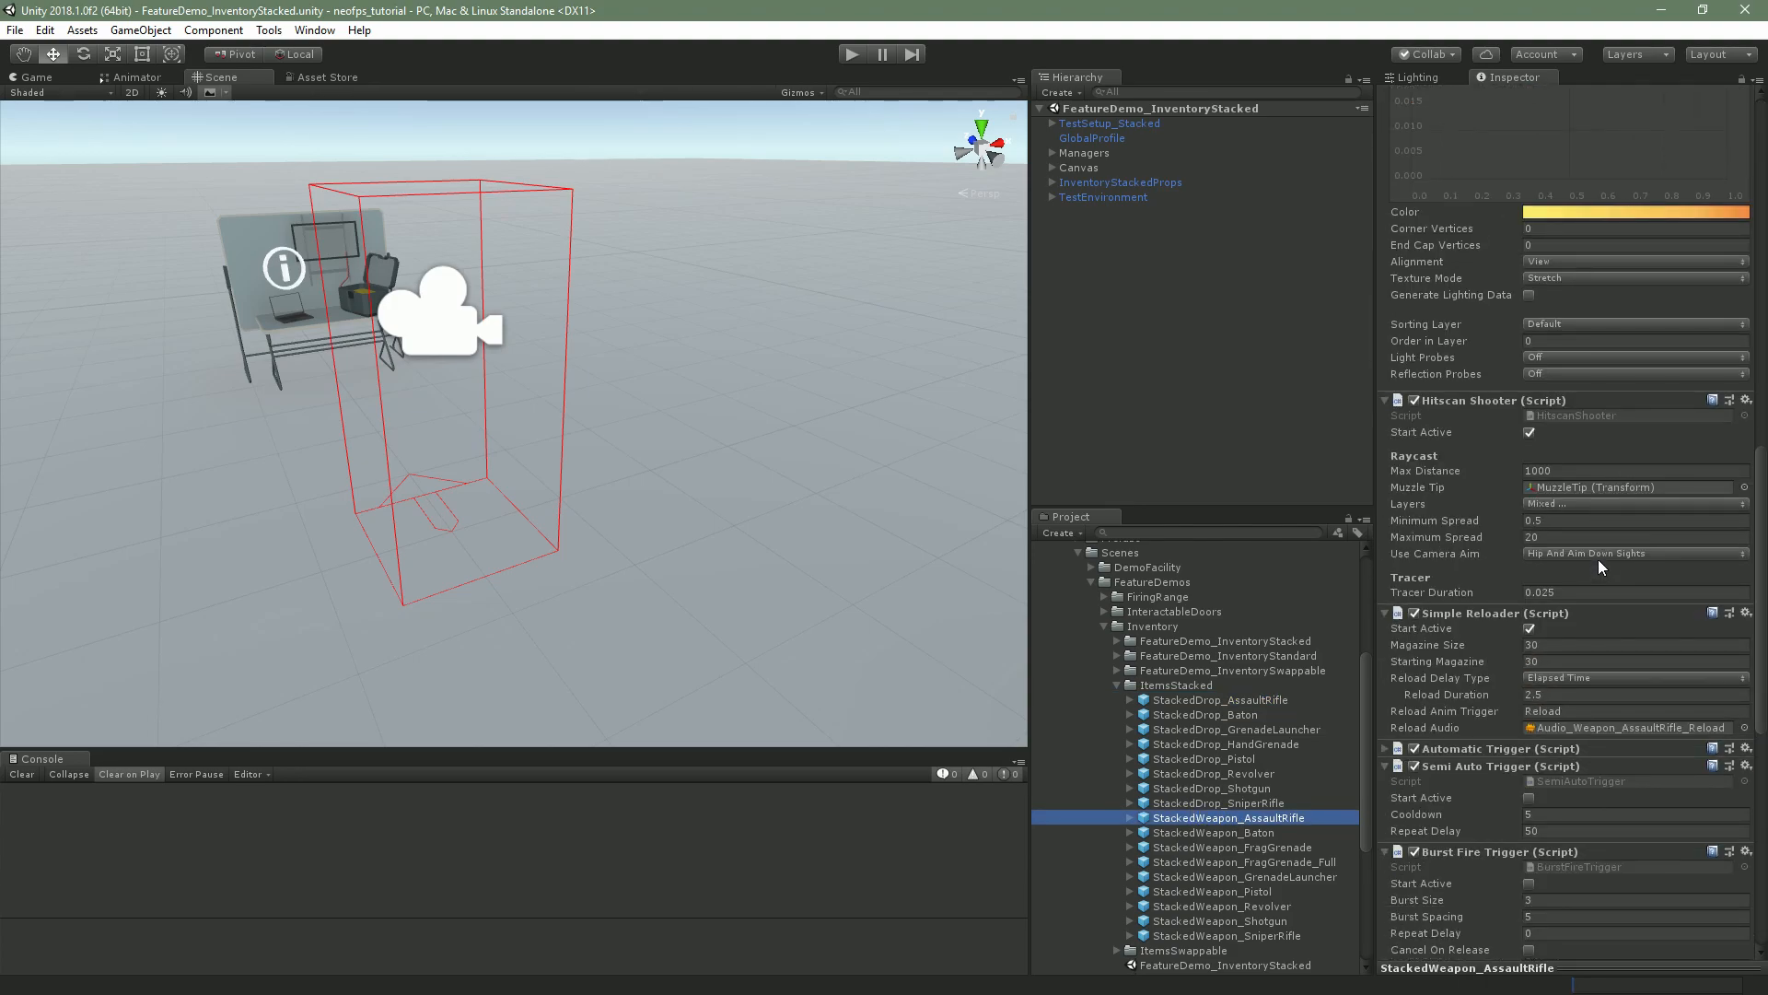
scroll(1600, 558, "down", 12)
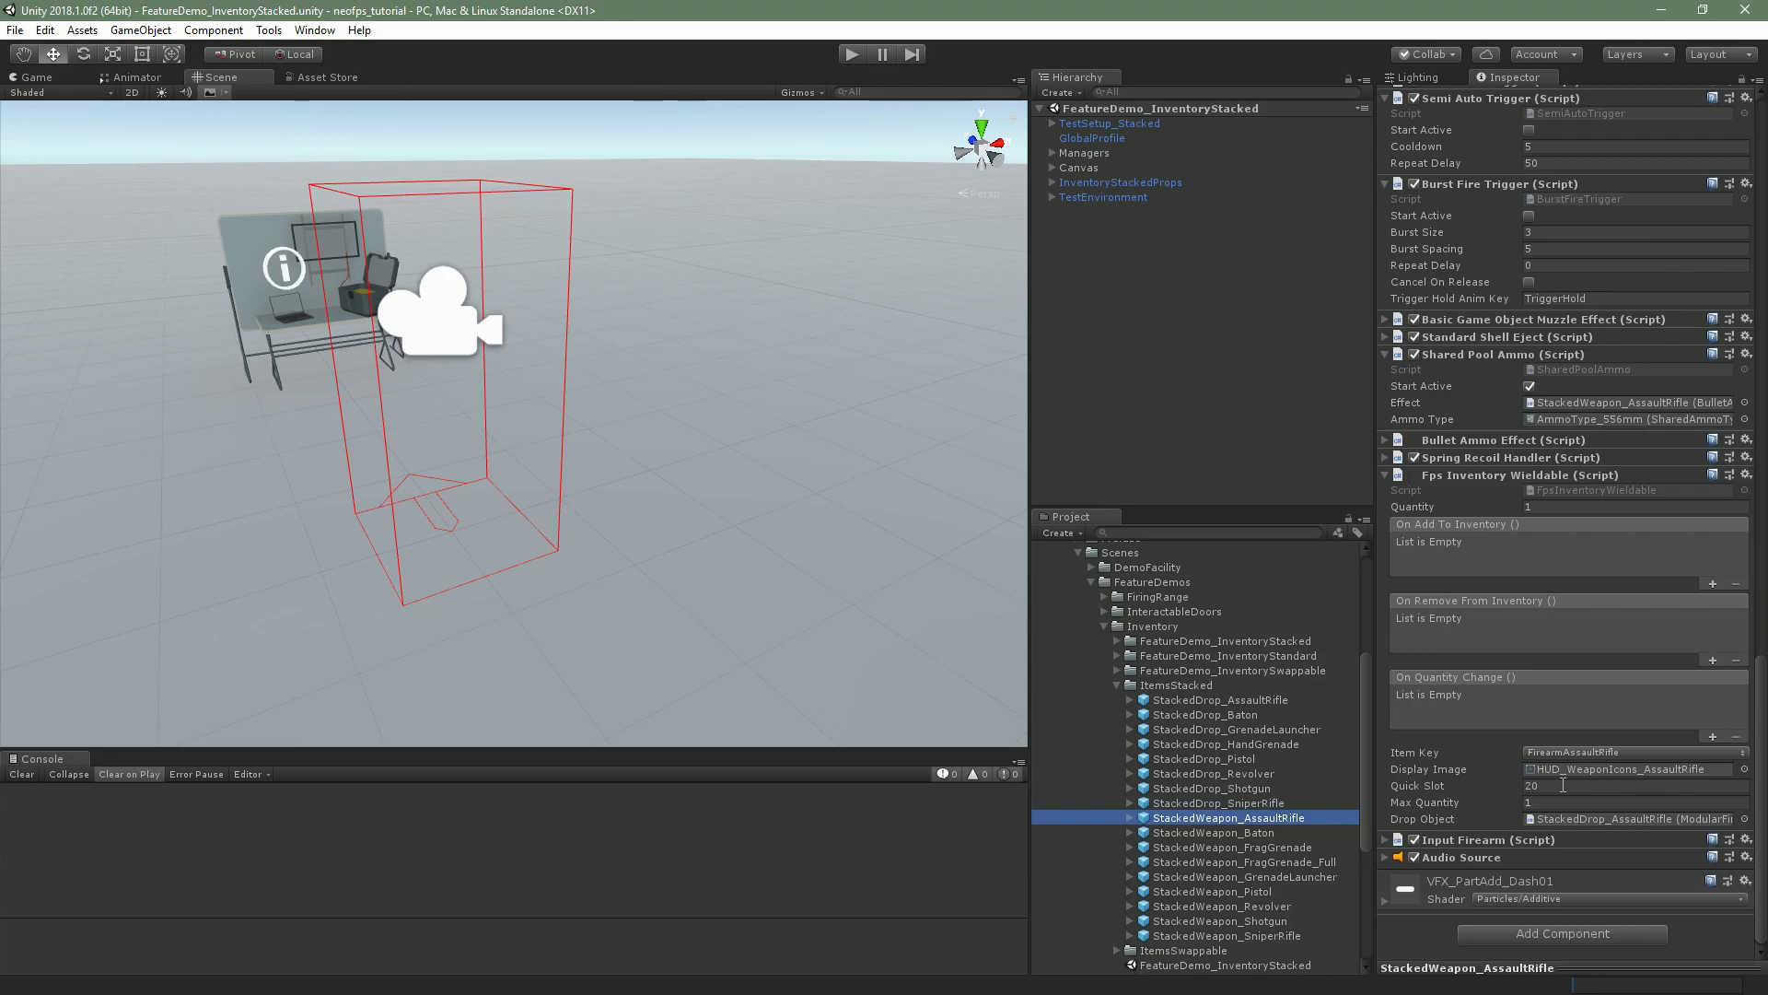
Open the FeatureDemo_InventorySwappable scene and start the game
scroll(1298, 719, "down", 4)
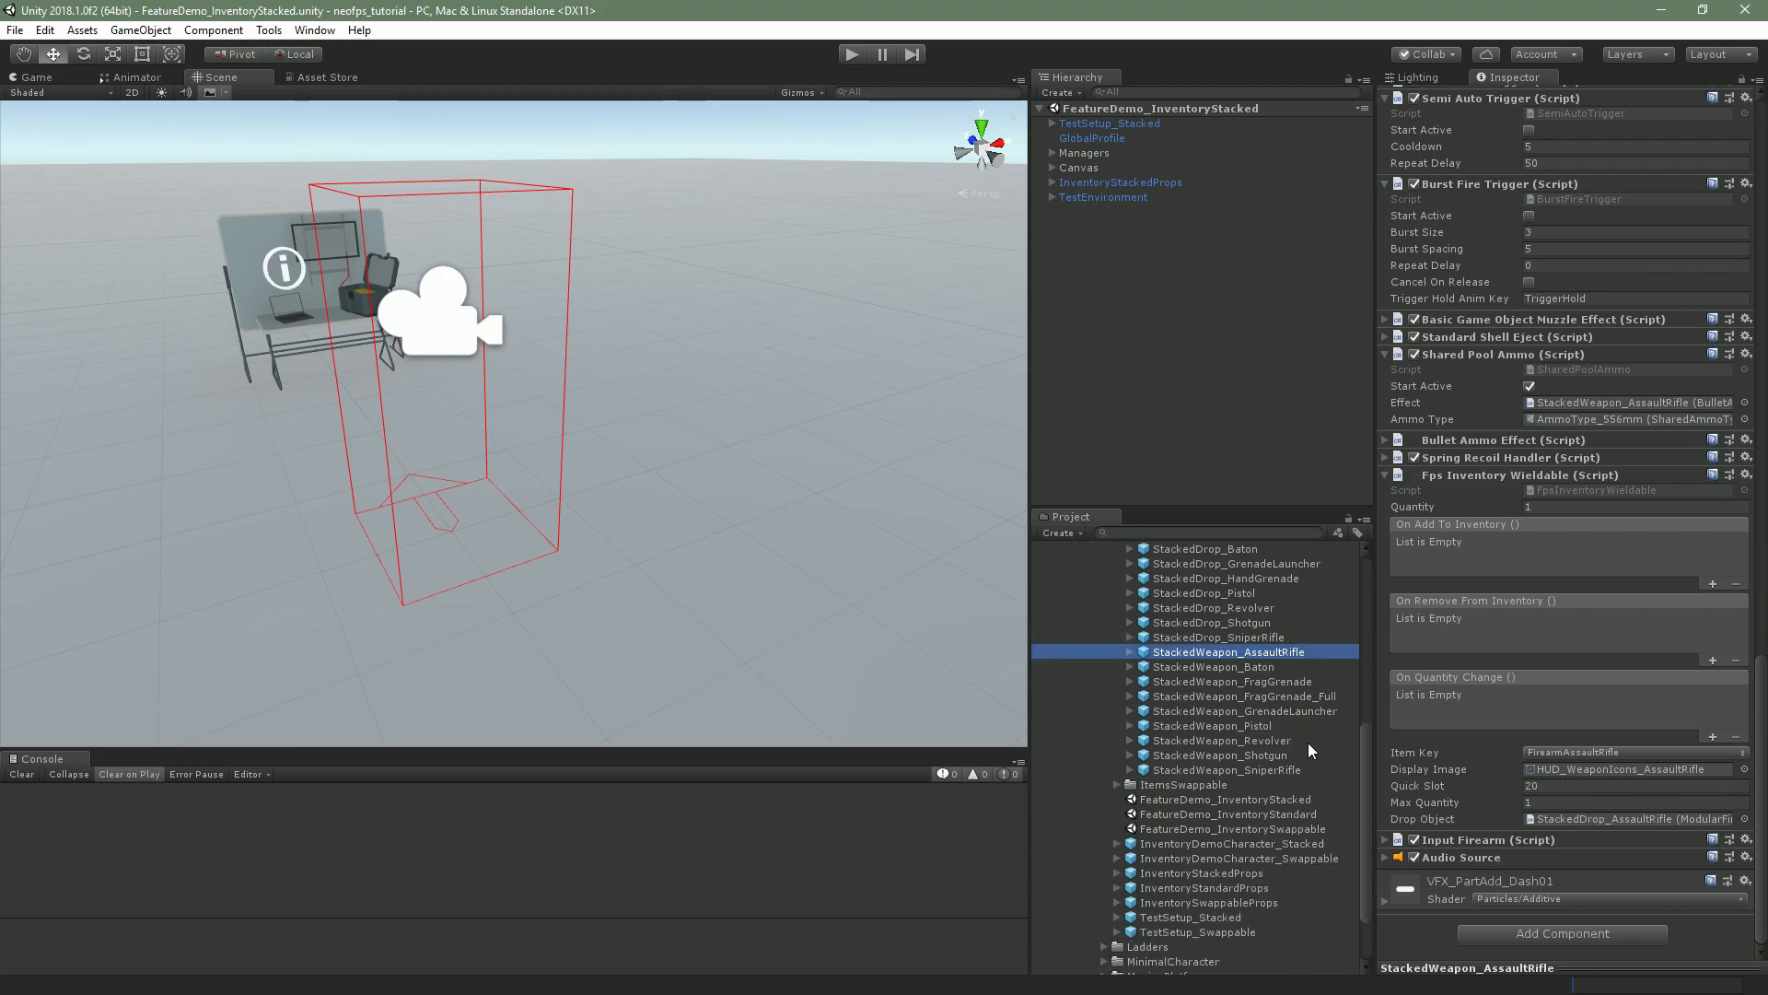
double_click(1224, 823)
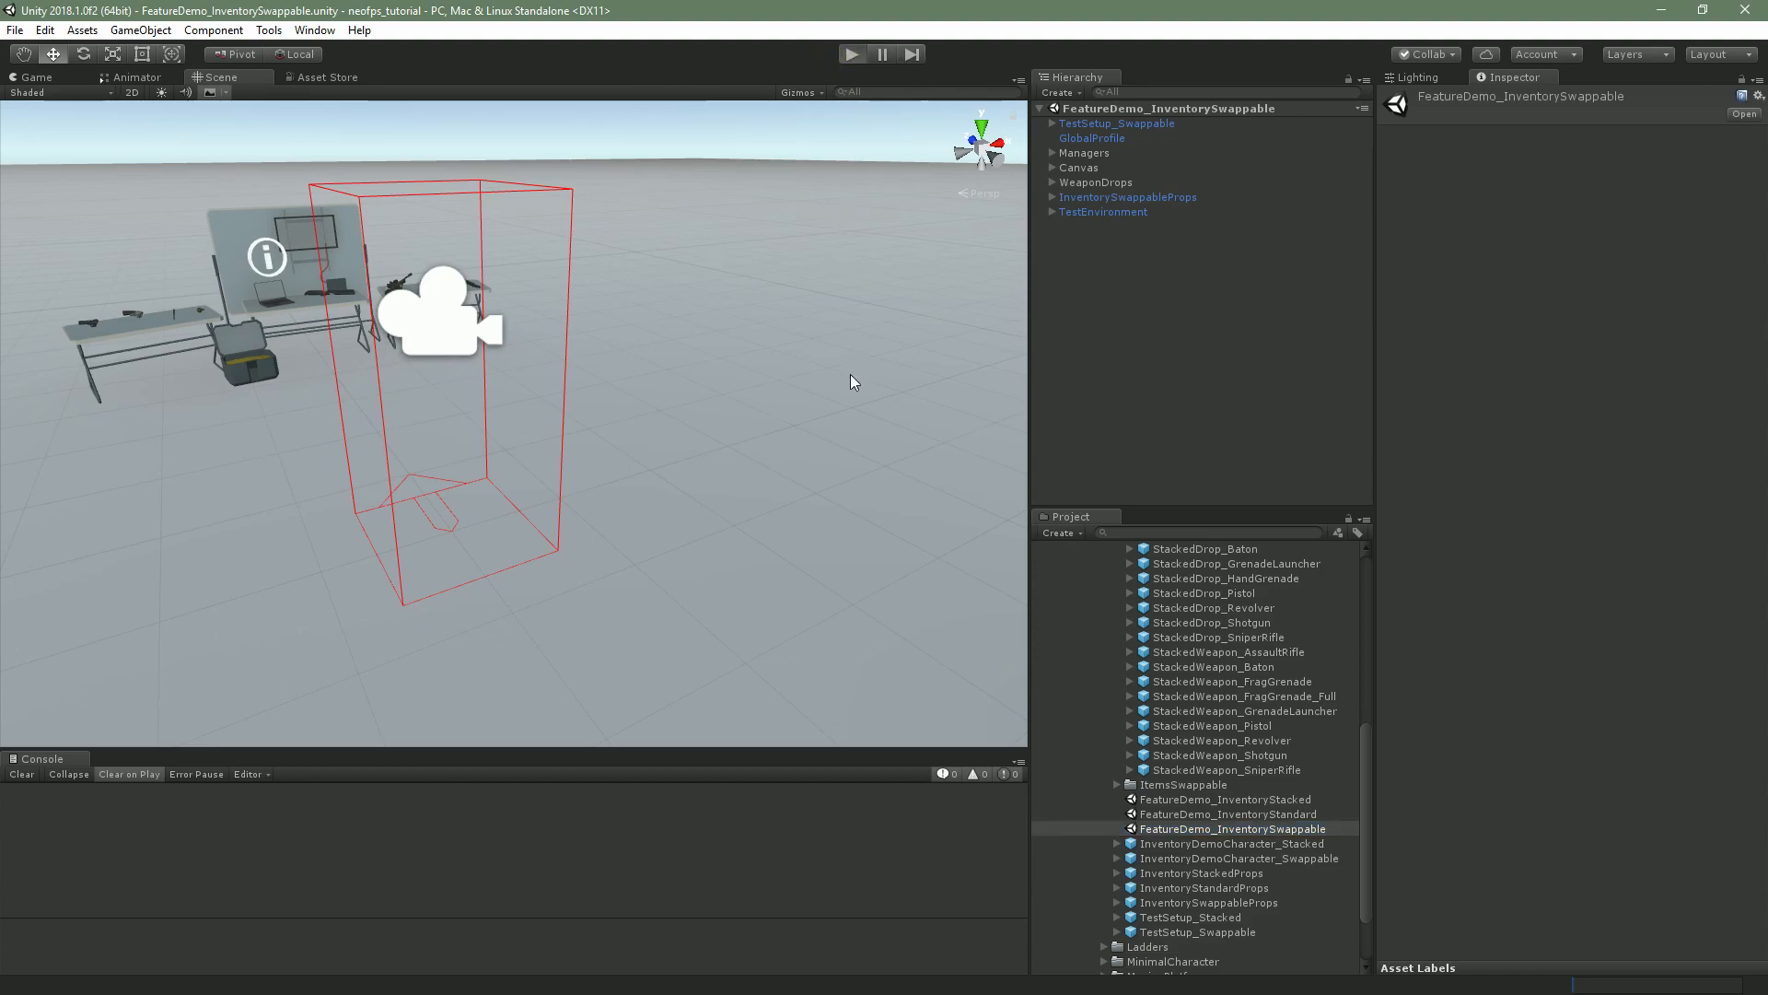
key("ctrl+p")
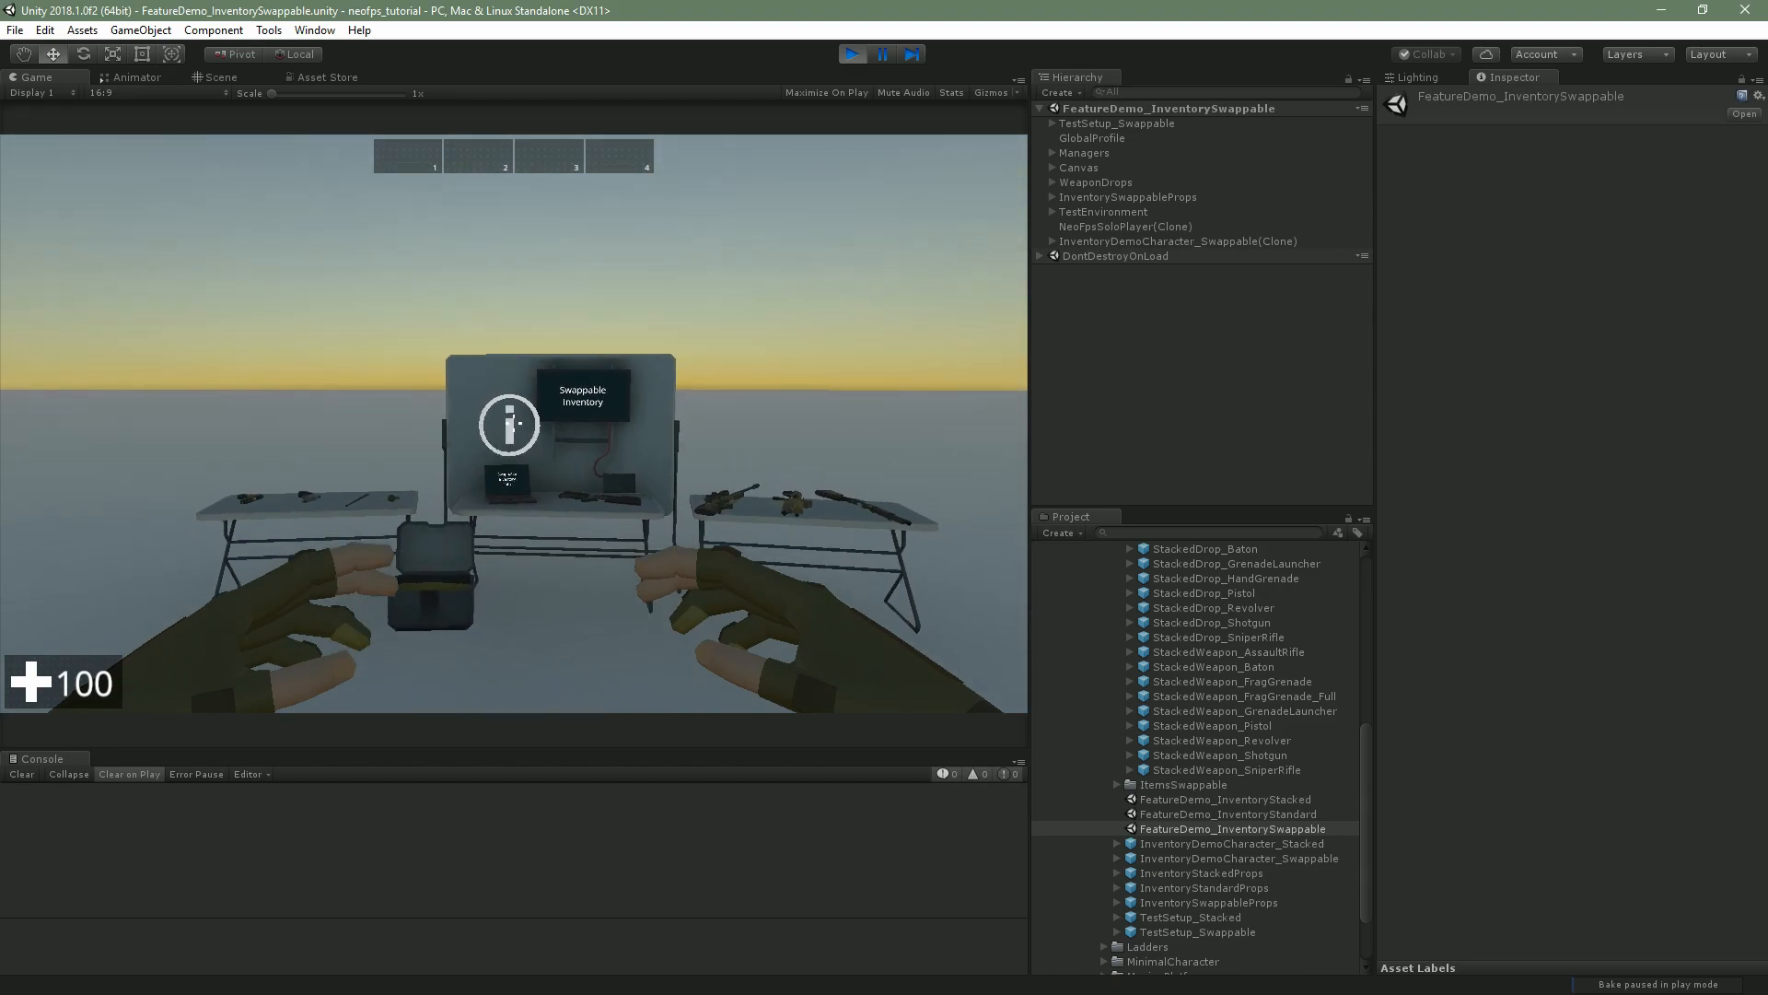
Walk to the weapon tables, pick up the assault rifle and the shotgun, and switch between slots 1 and 2
key("w")
key("w")
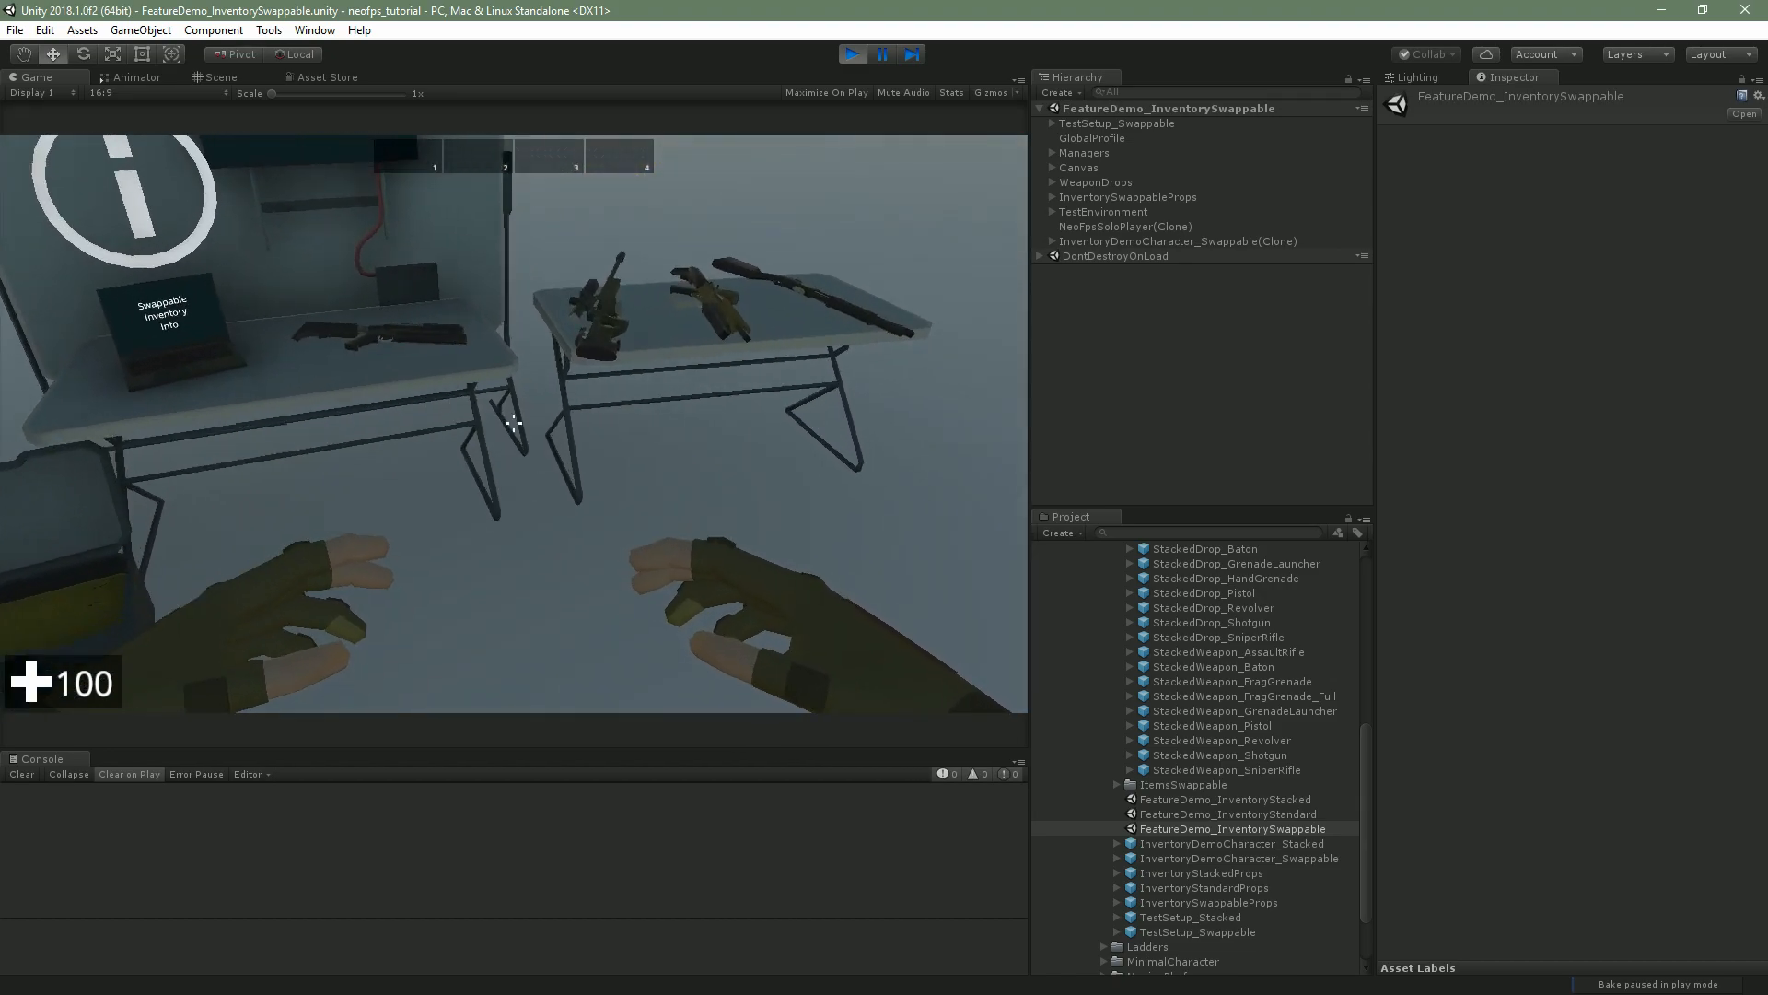
key("f")
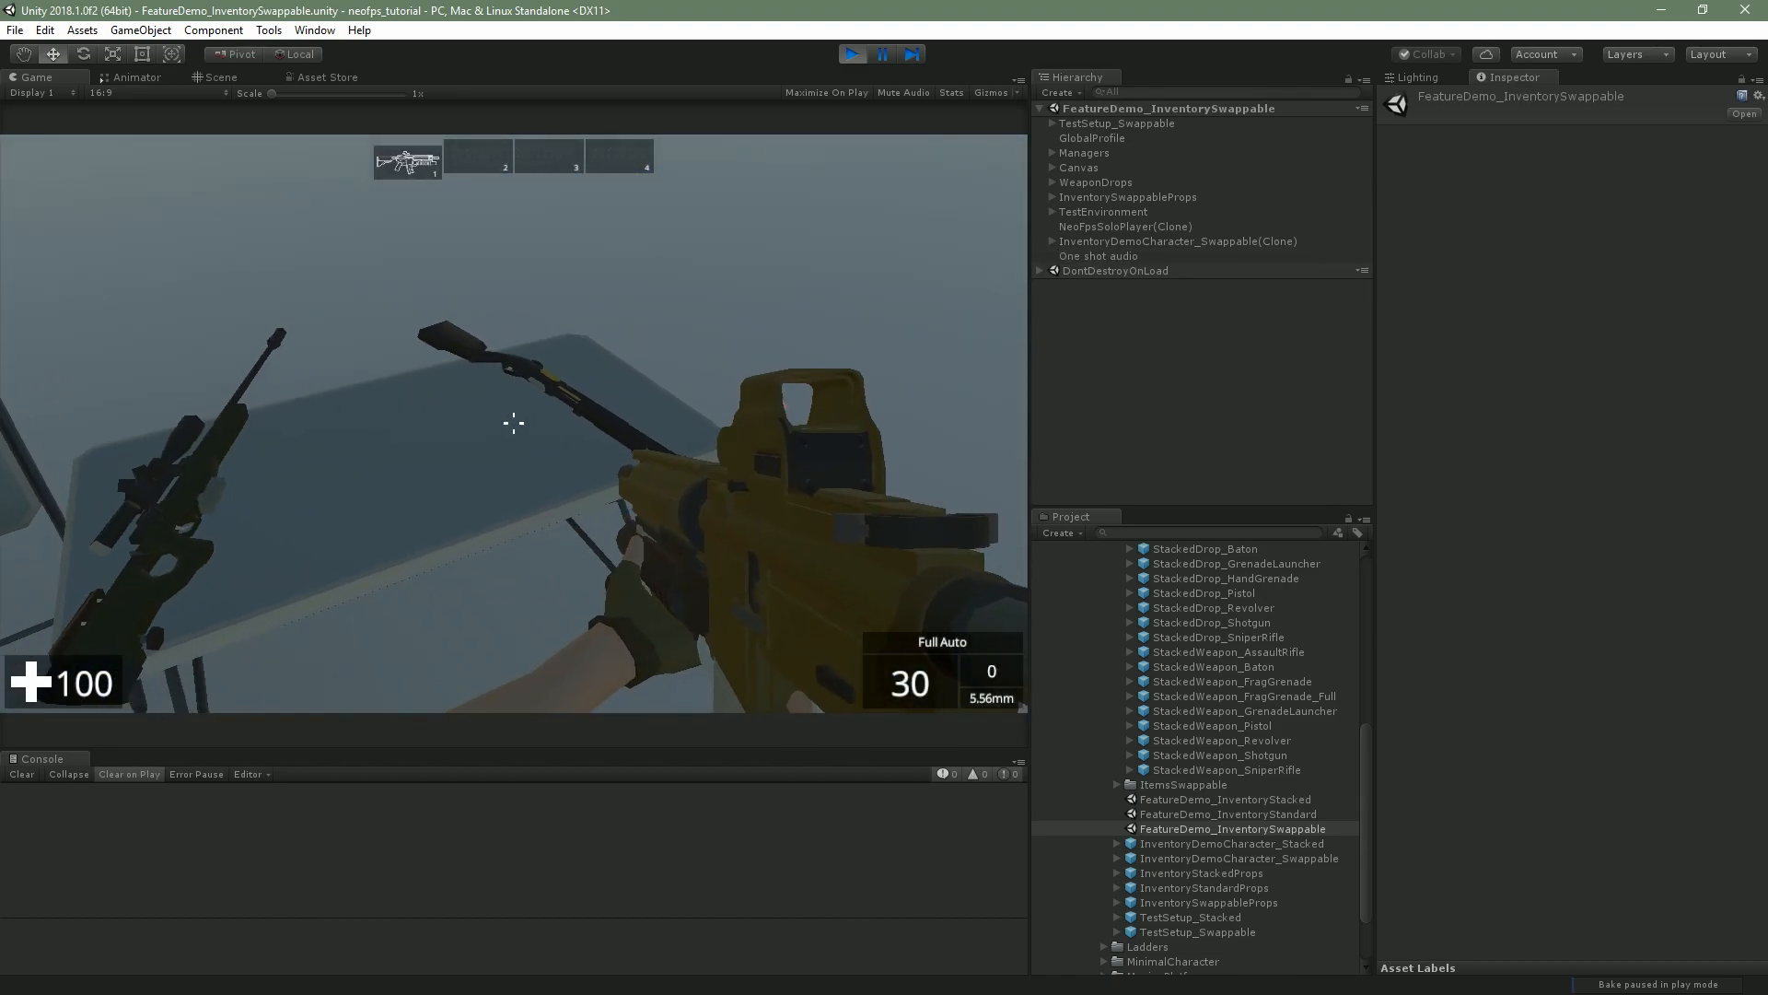
key("f")
key("2")
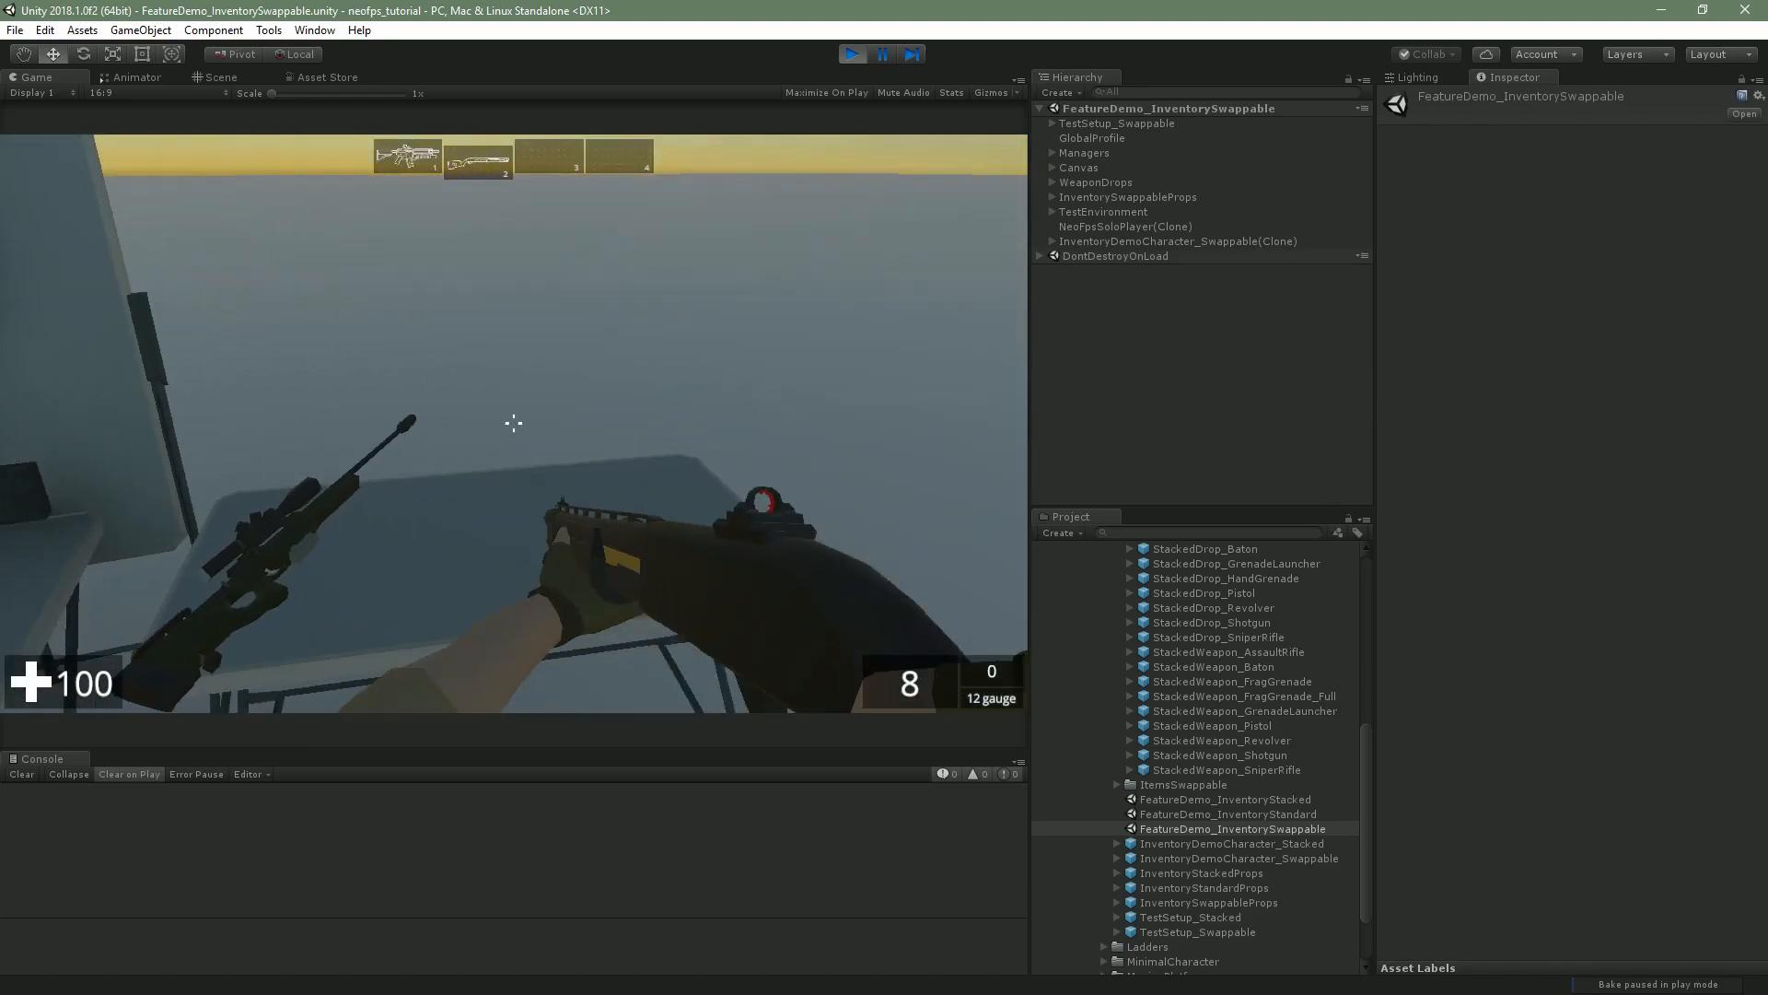
key("1")
key("2")
key("1")
key("2")
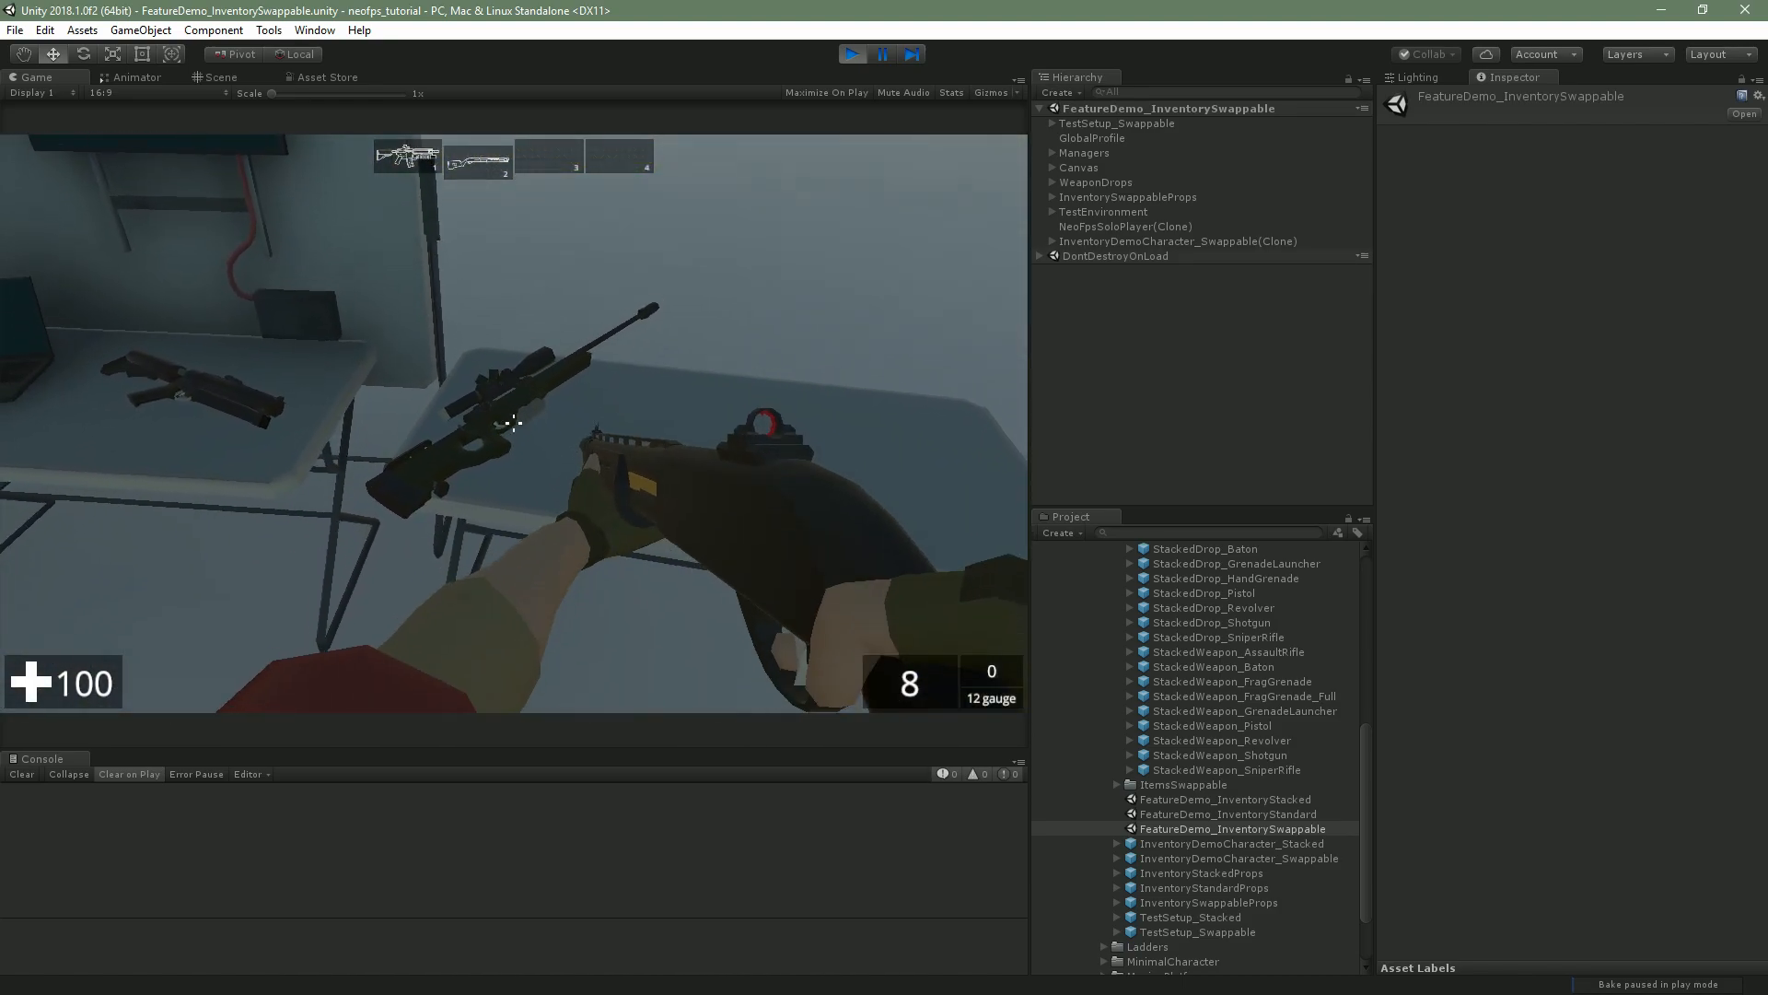
Swap the shotgun for the sniper rifle from the table and switch between the two firearm slots
key("f")
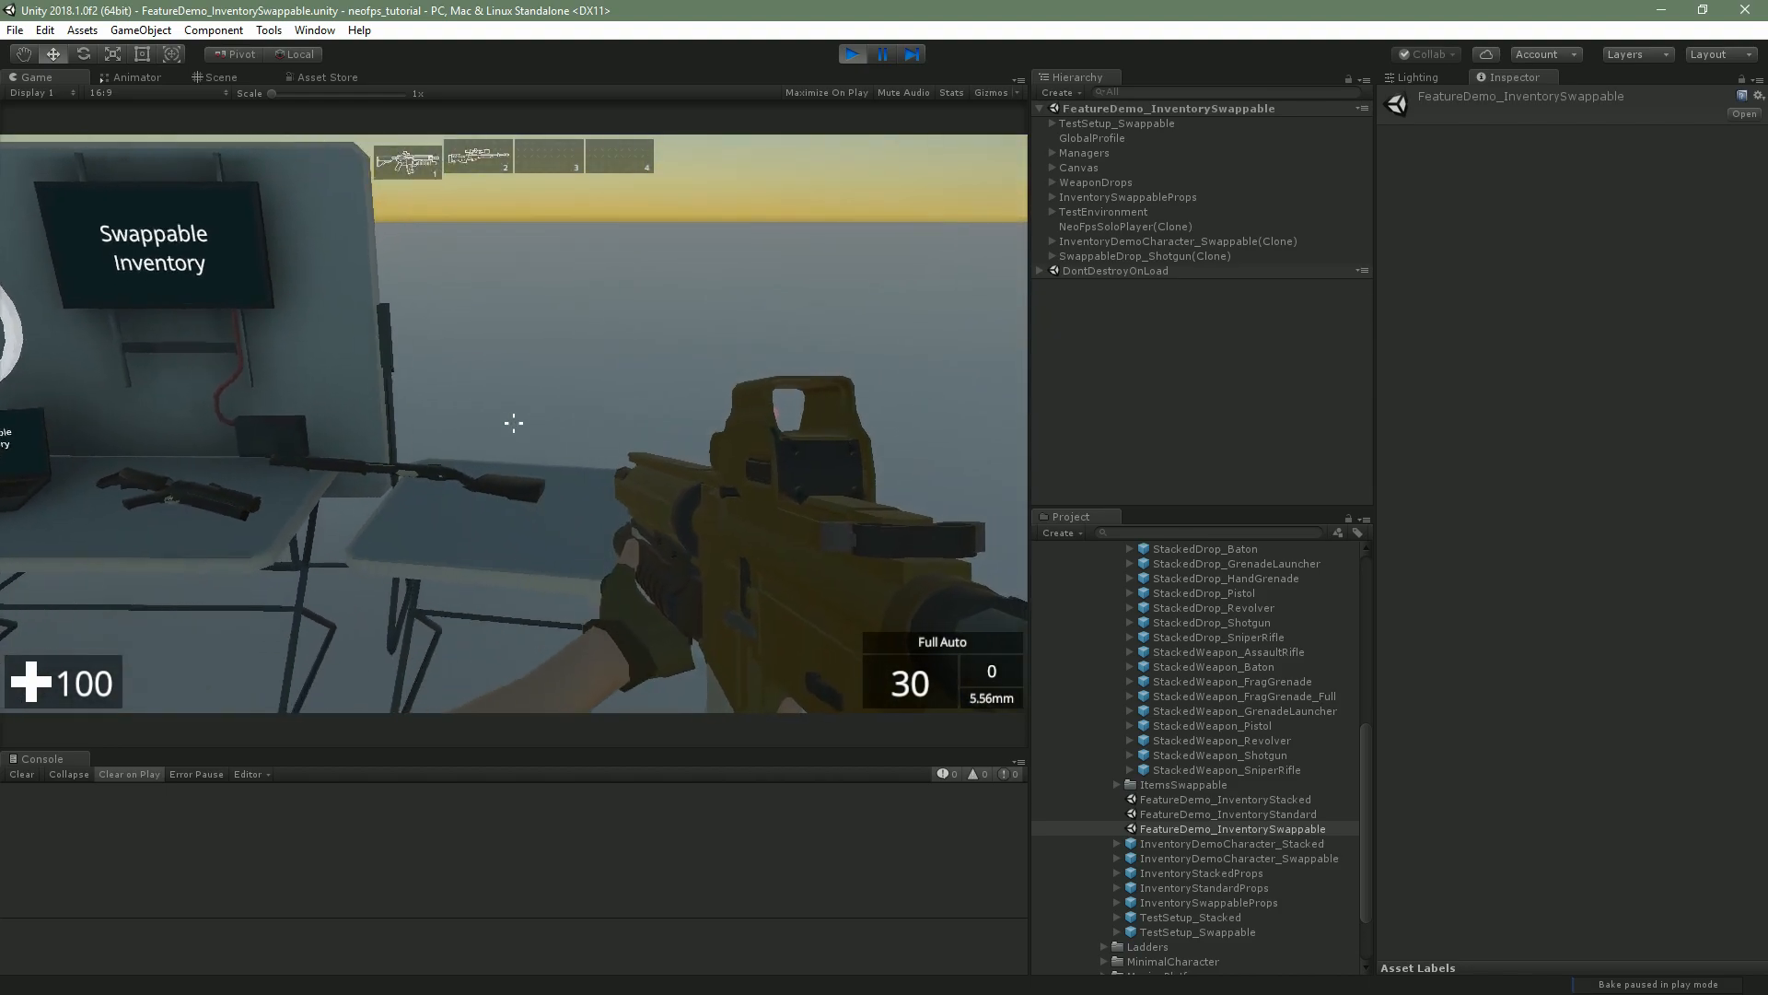
key("2")
key("1")
key("2")
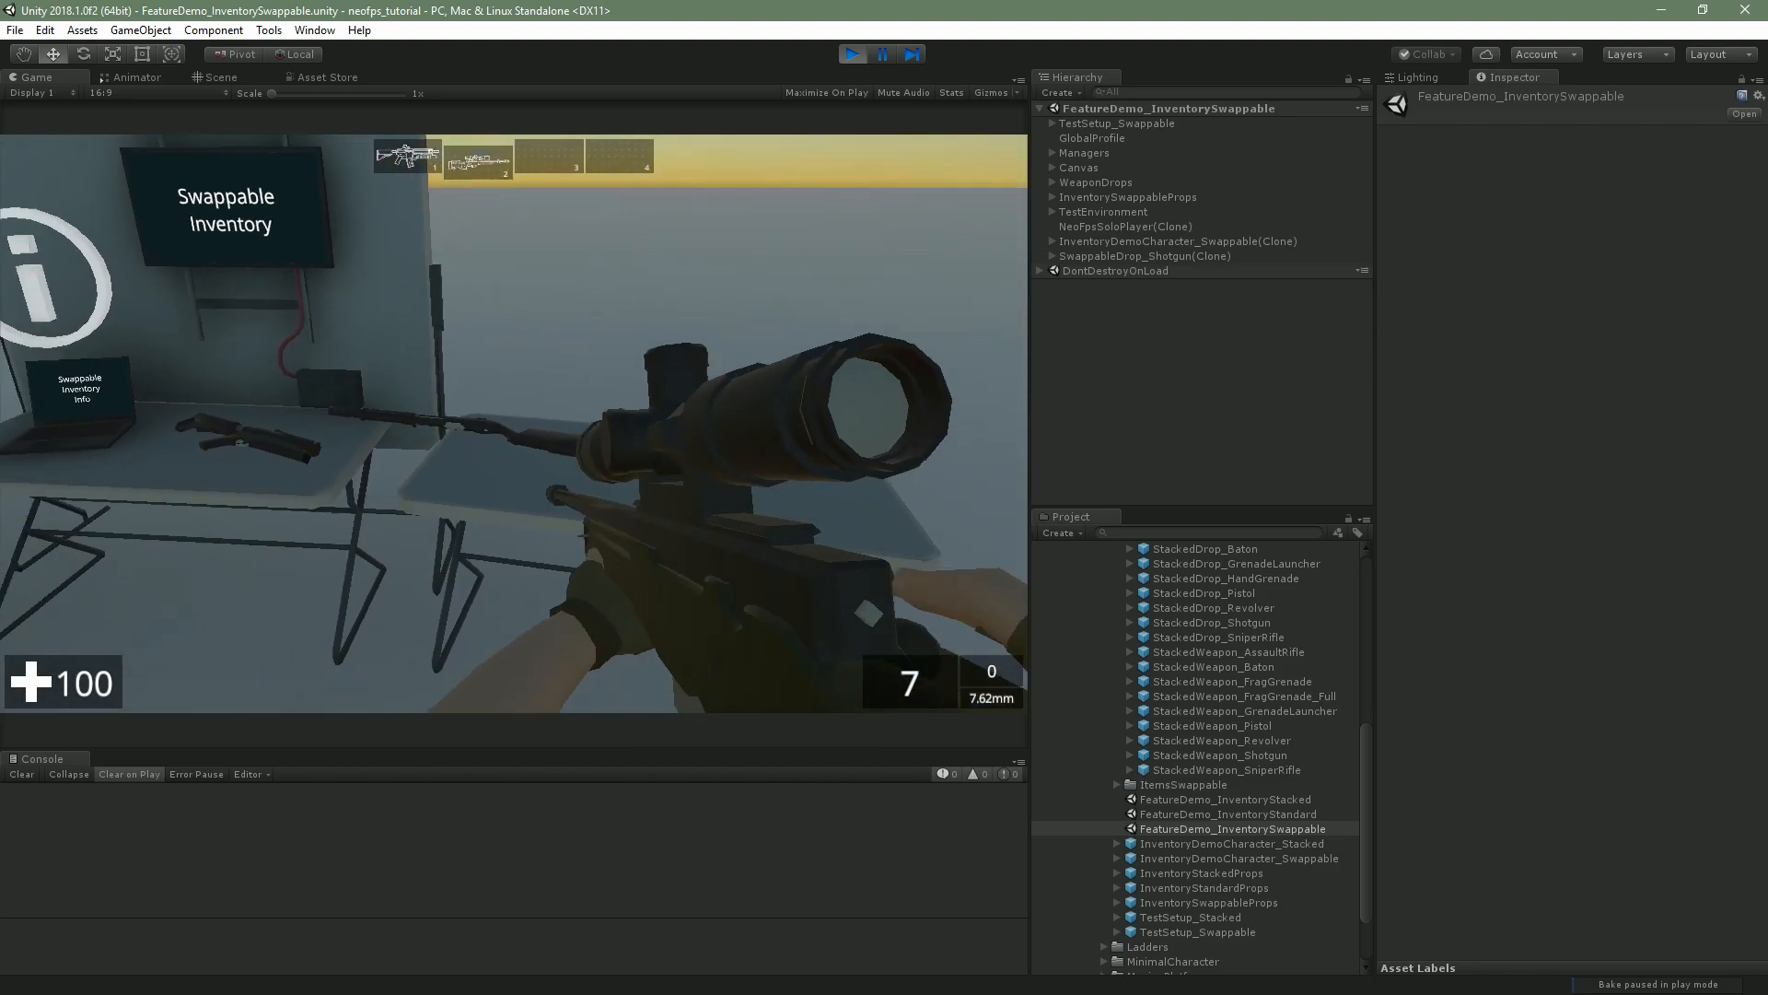
Swap the slot 2 weapon for the grenade launcher and the pistol in turn, and collect the baton and frag grenade
key("f")
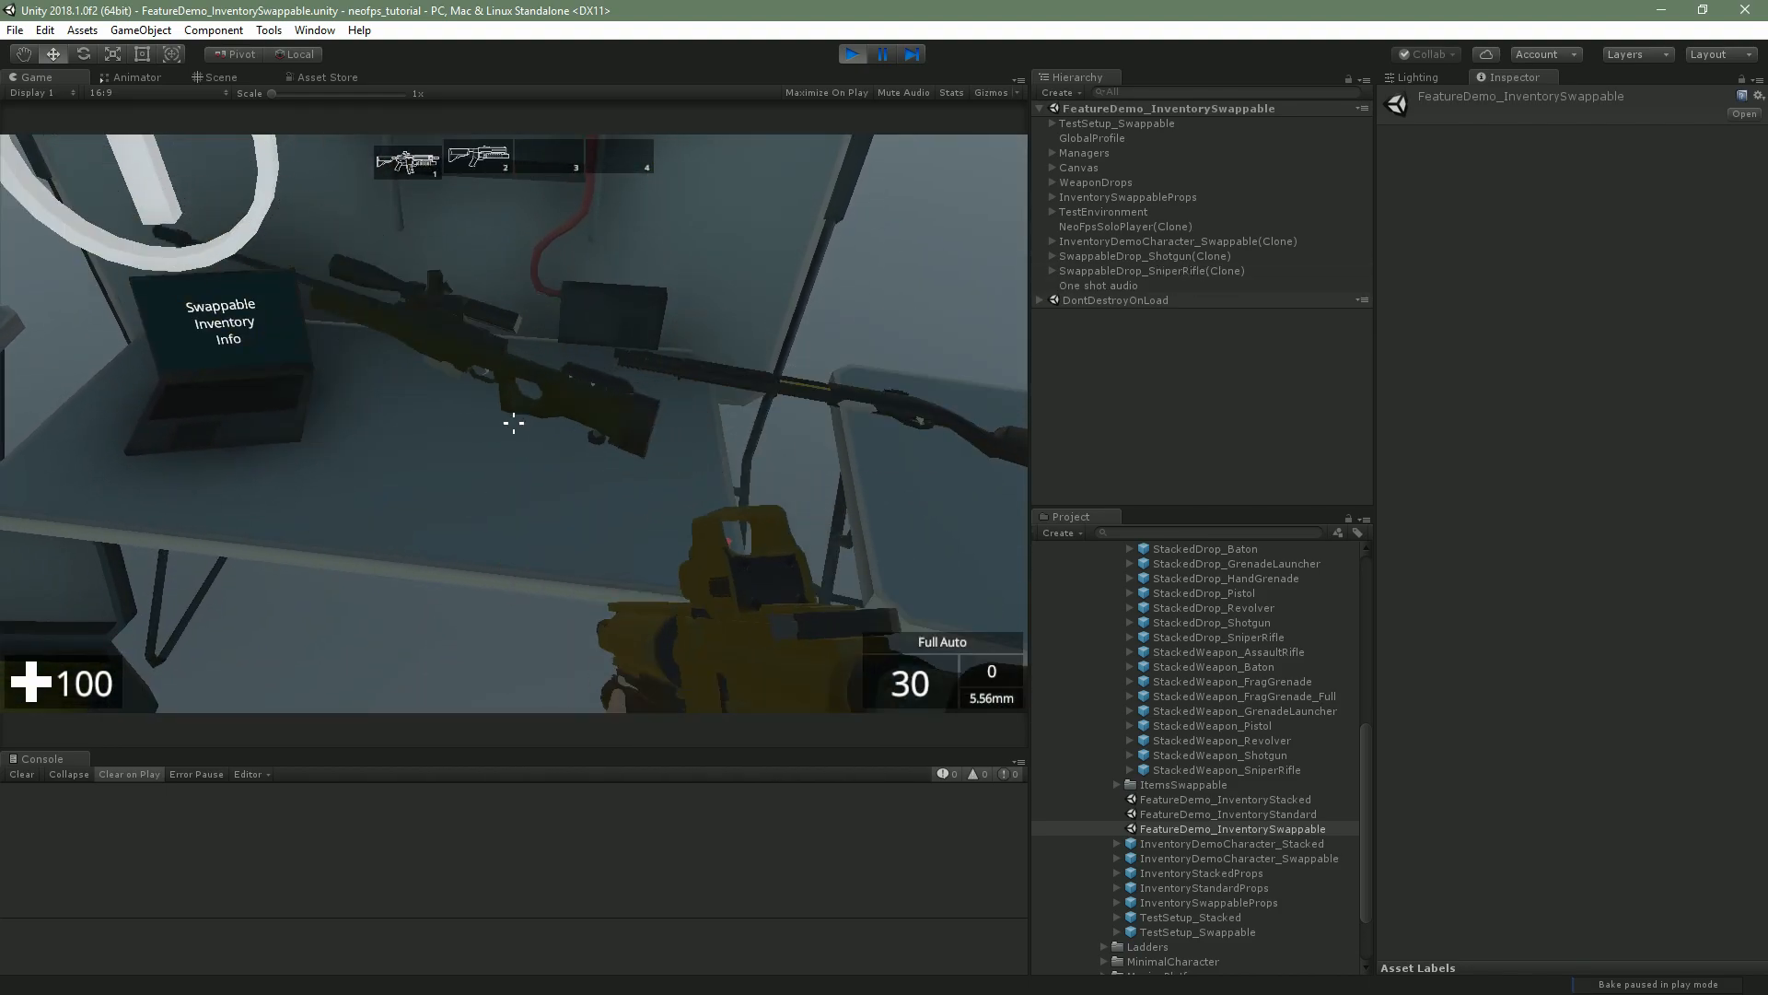
key("2")
key("1")
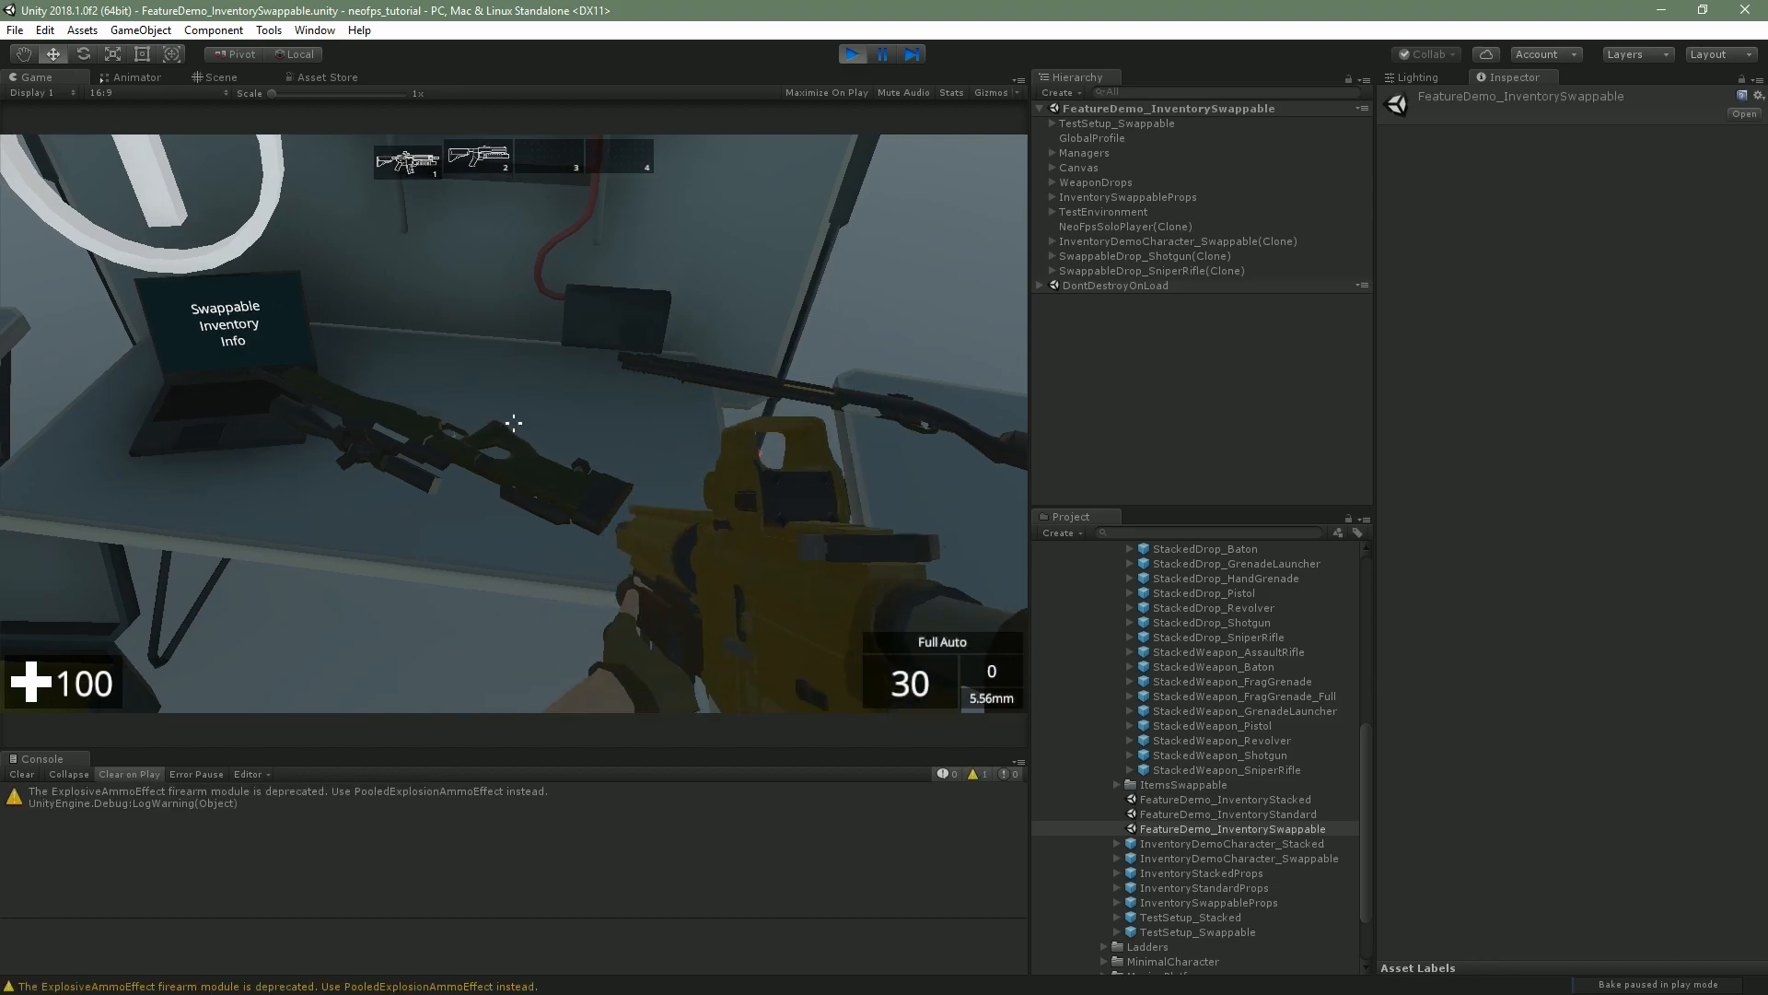
key("2")
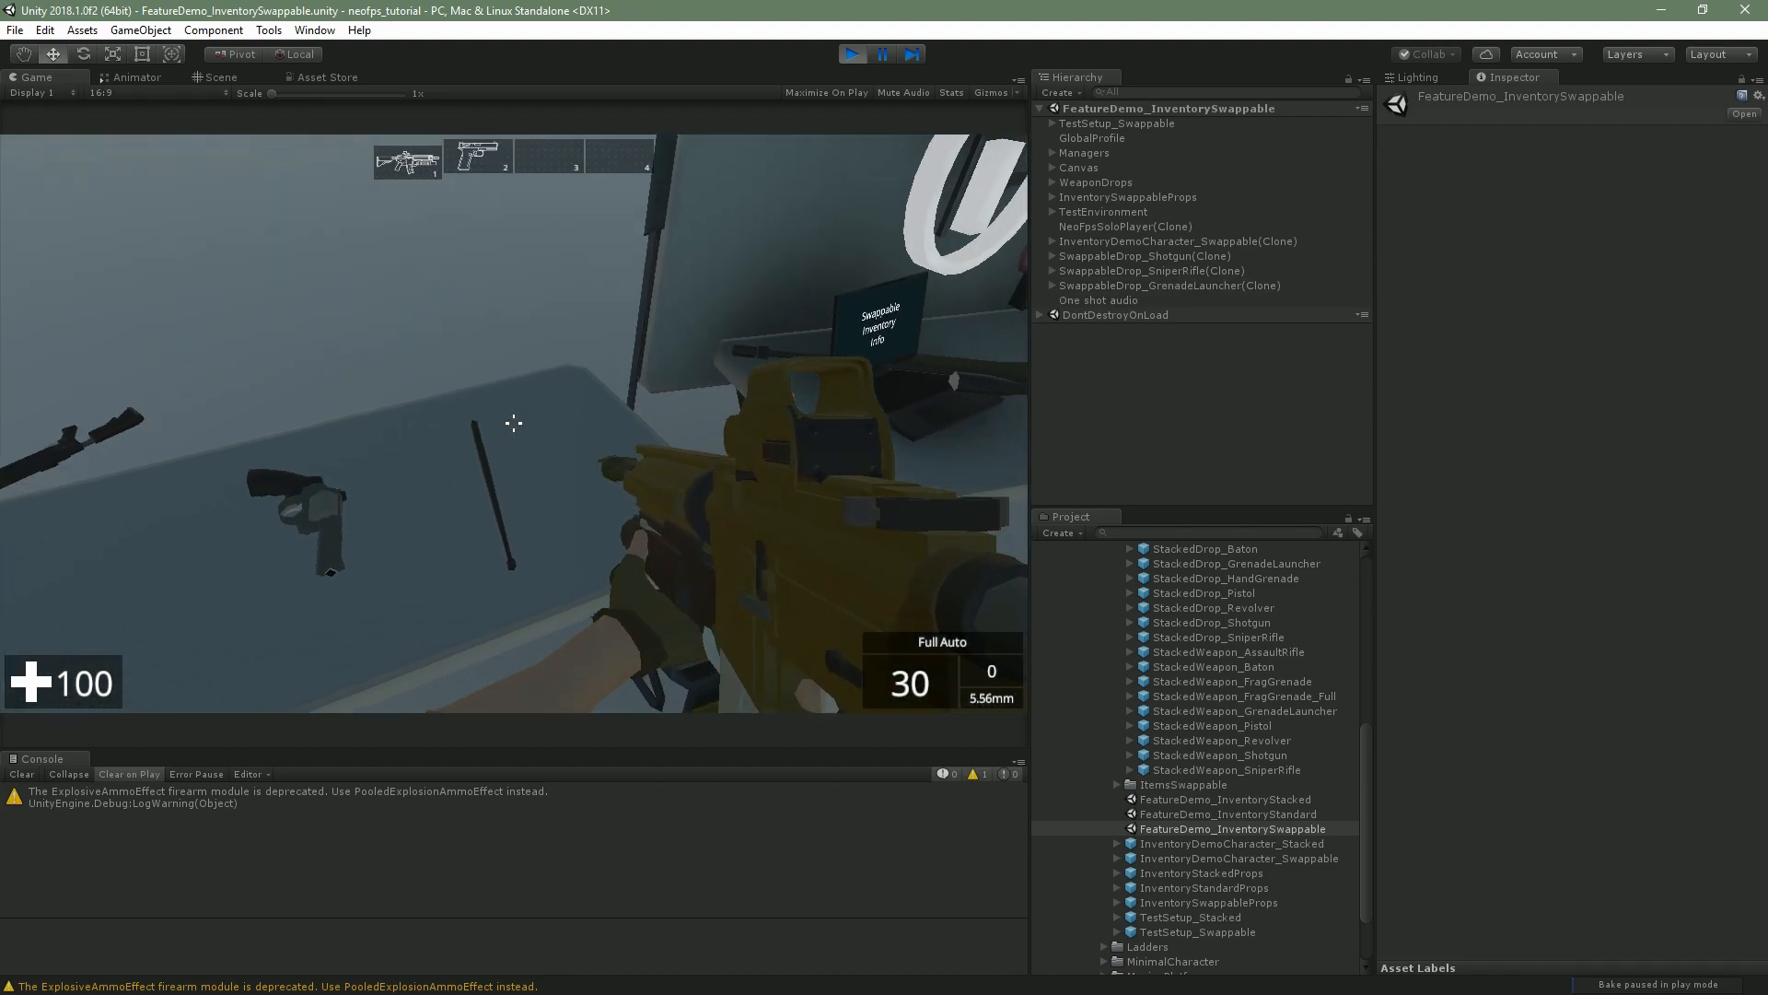
key("2")
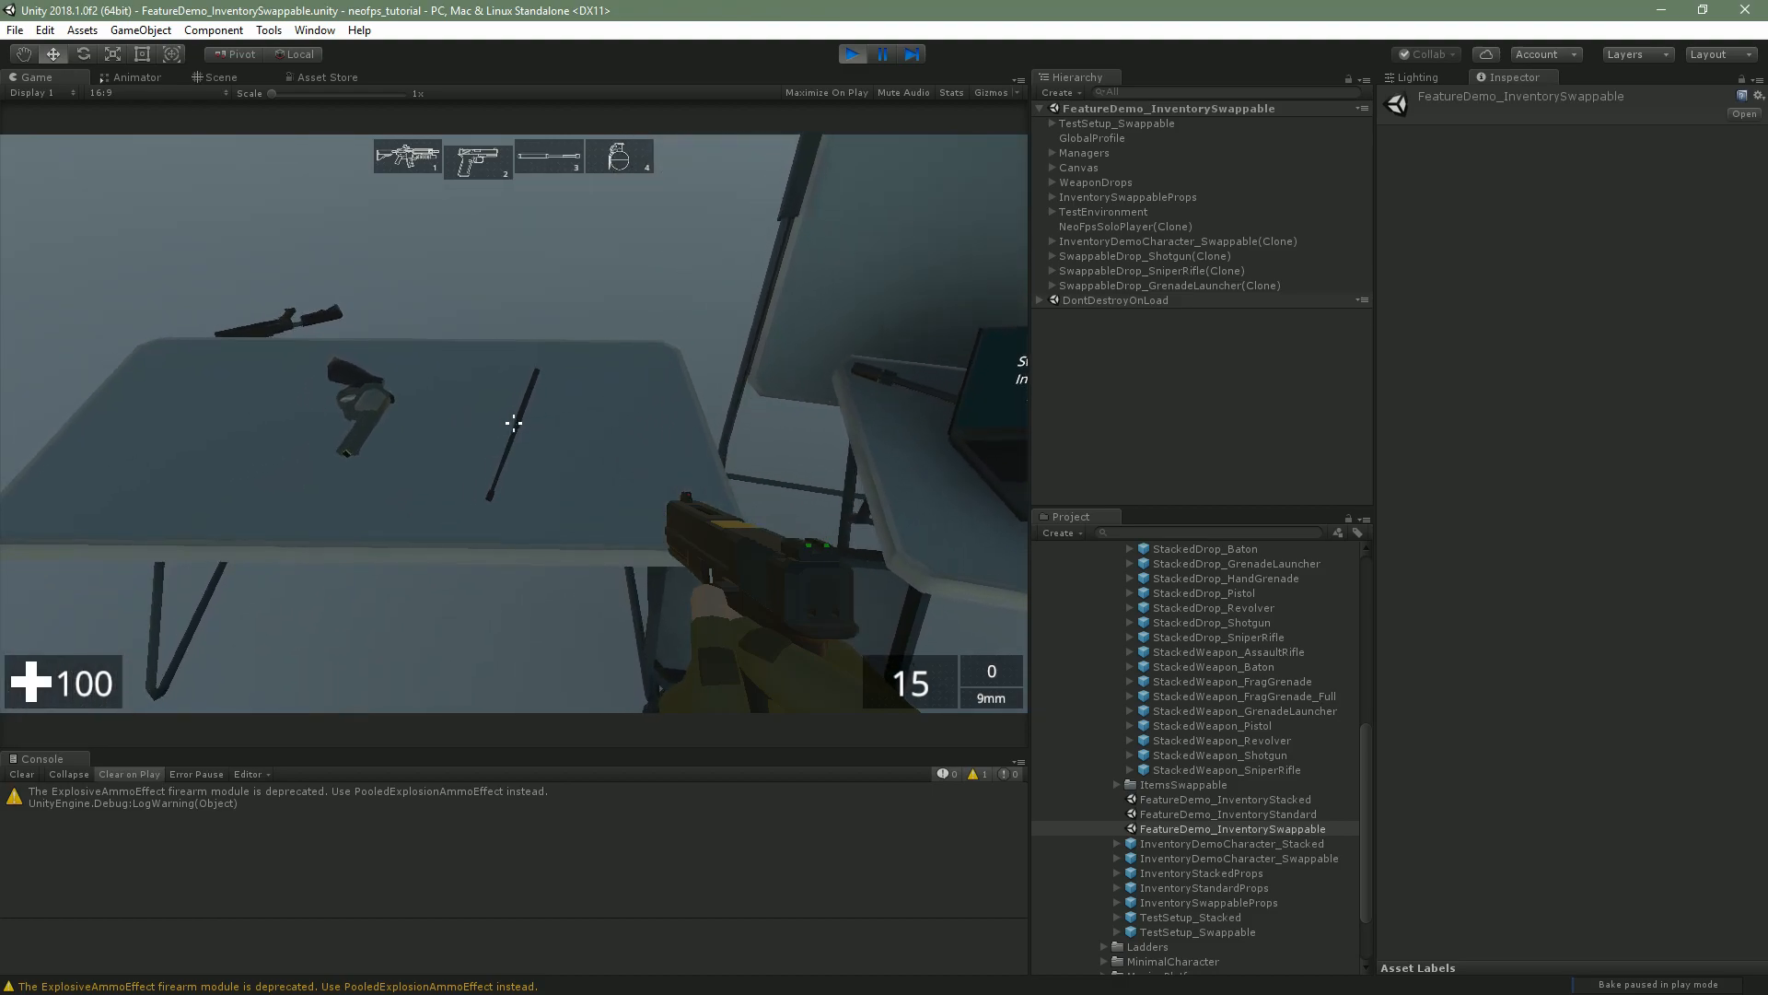
Cycle through the baton, grenade, assault rifle and pistol slots, and stop the game
key("3")
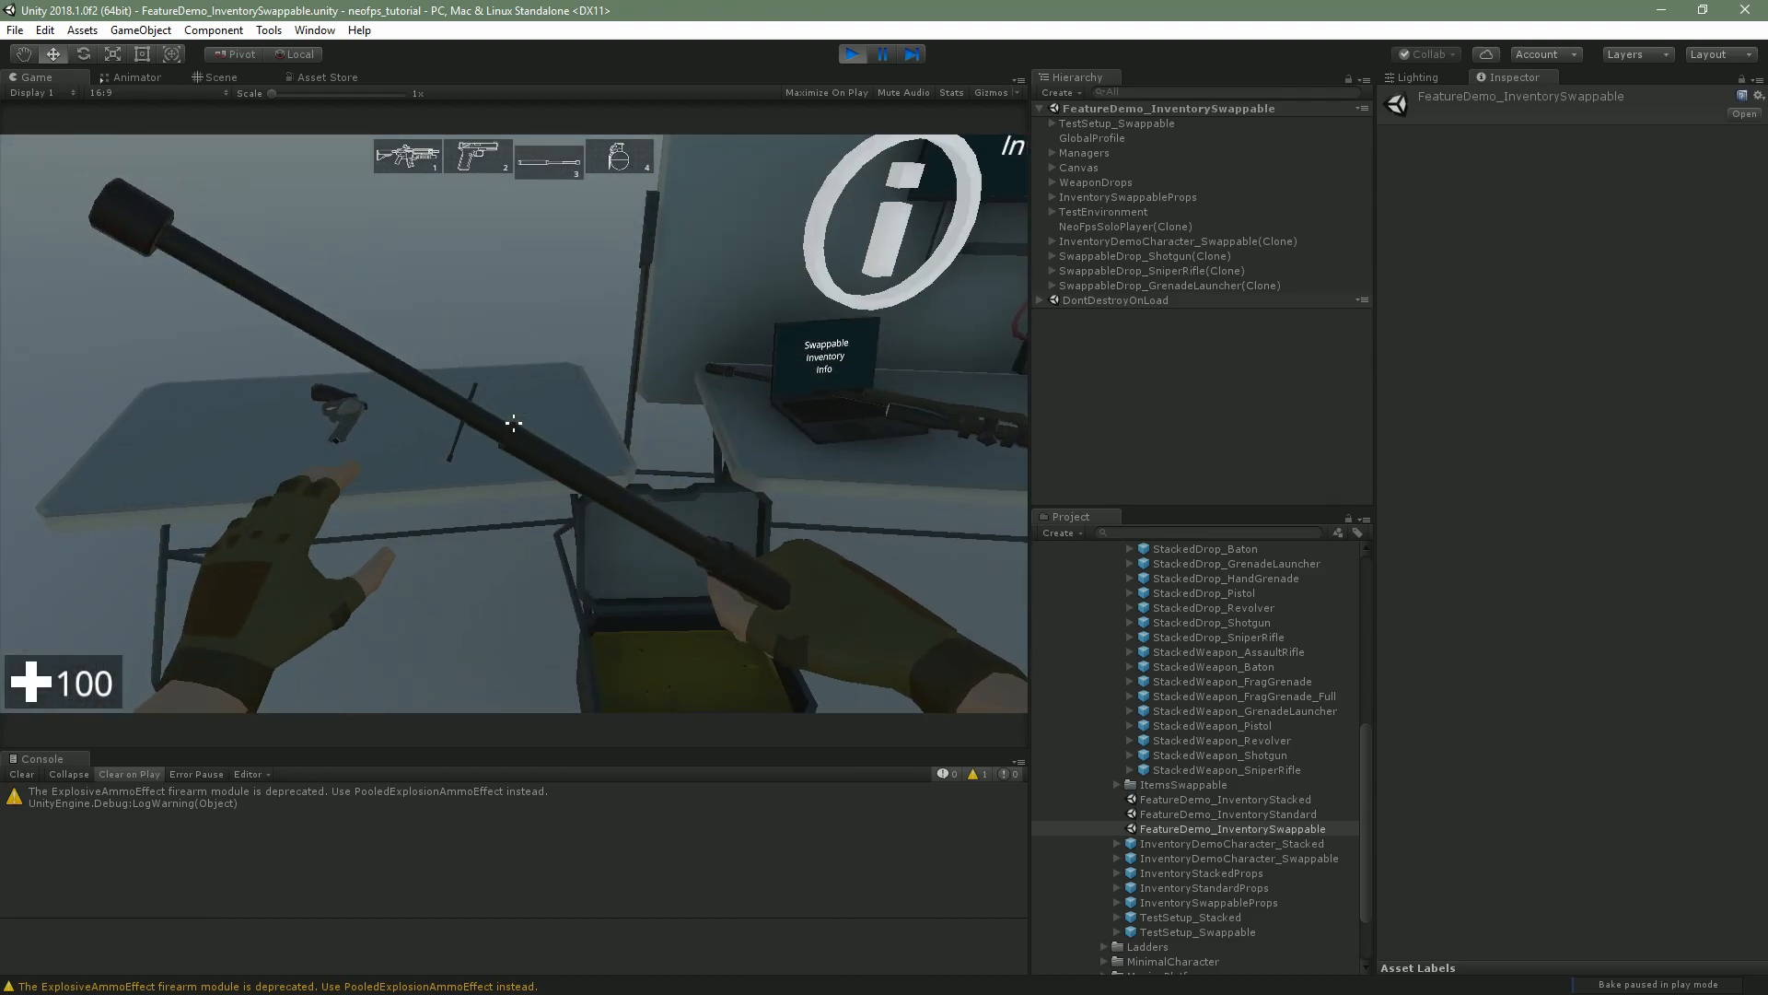
key("4")
key("1")
key("2")
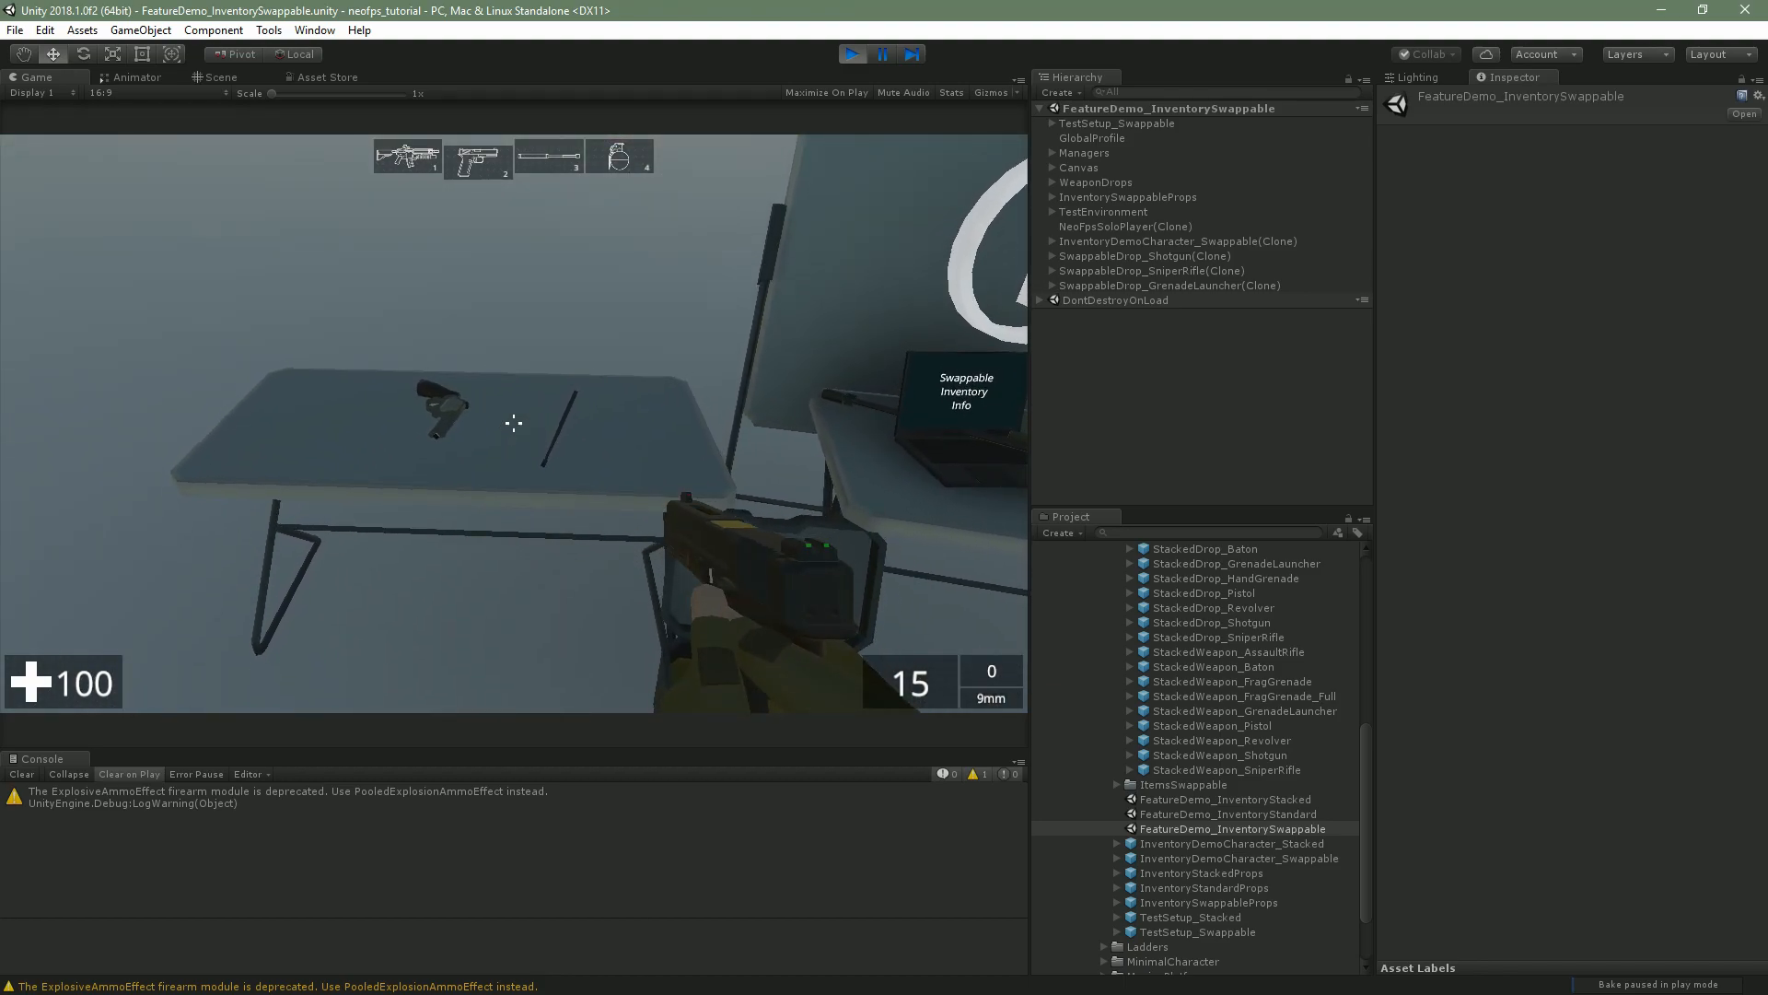
key("Escape")
left_click(852, 54)
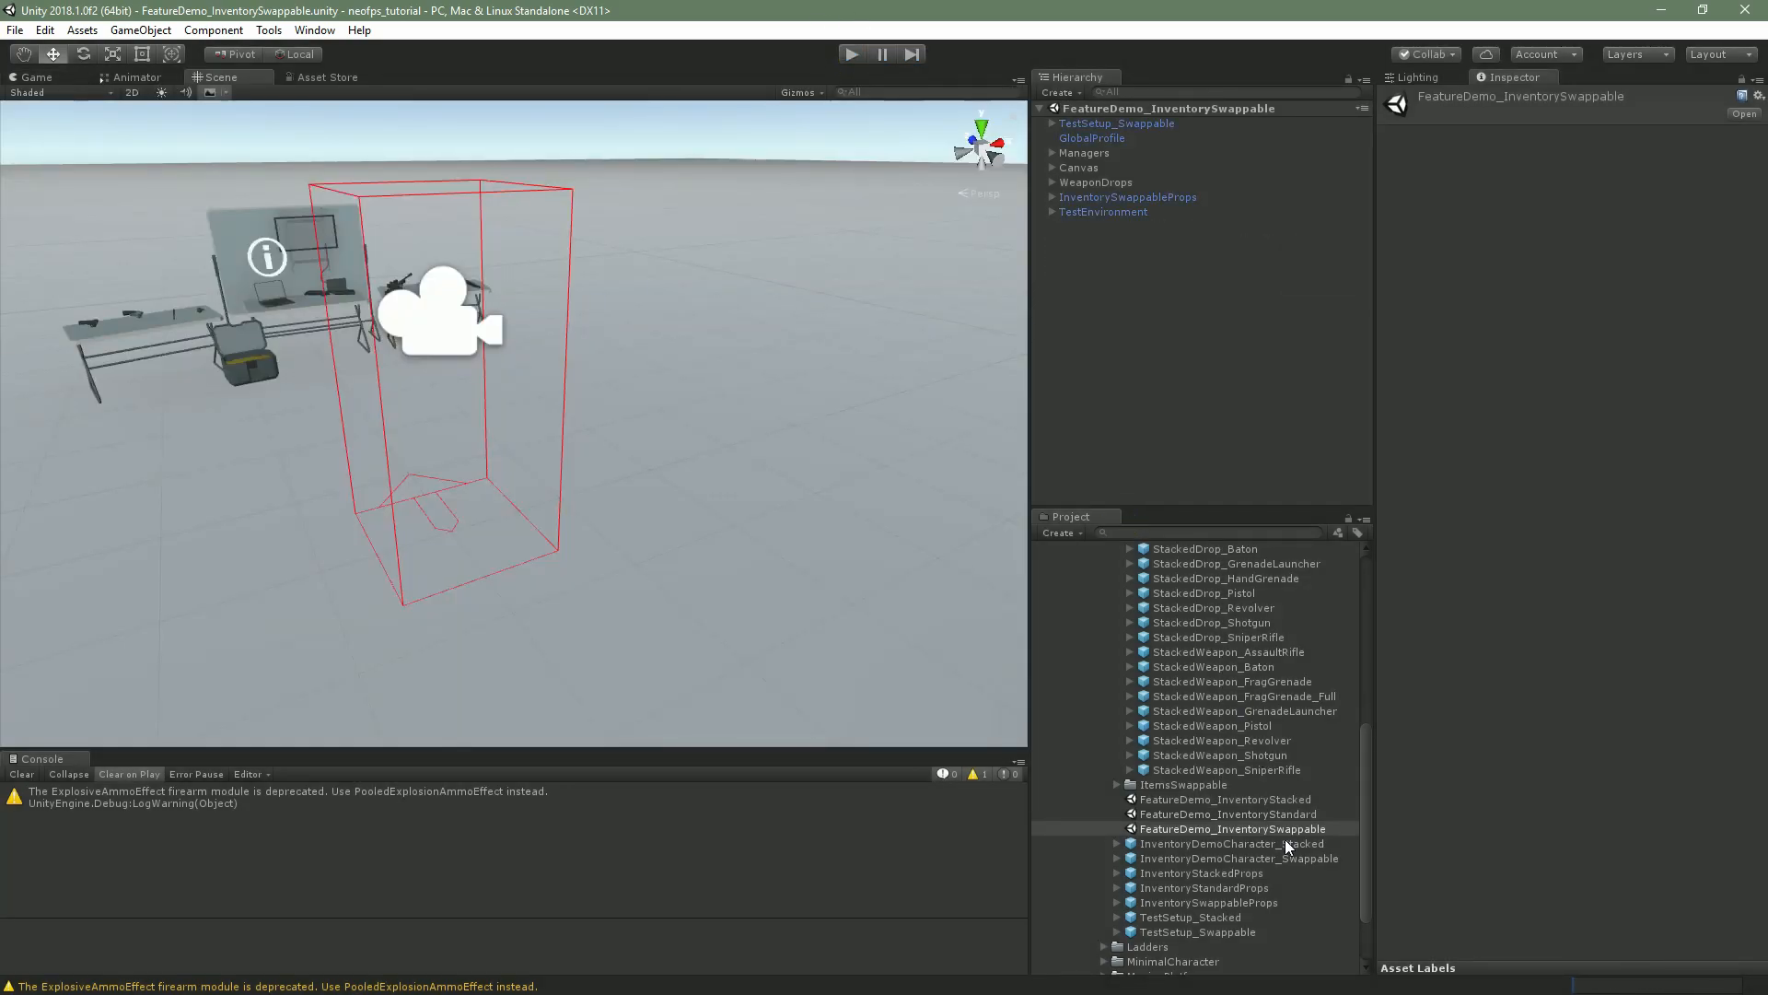
Examine the Fps Inventory Swappable settings of the InventoryDemoCharacter_Swappable prefab, including its swap action and category sizes
left_click(1227, 858)
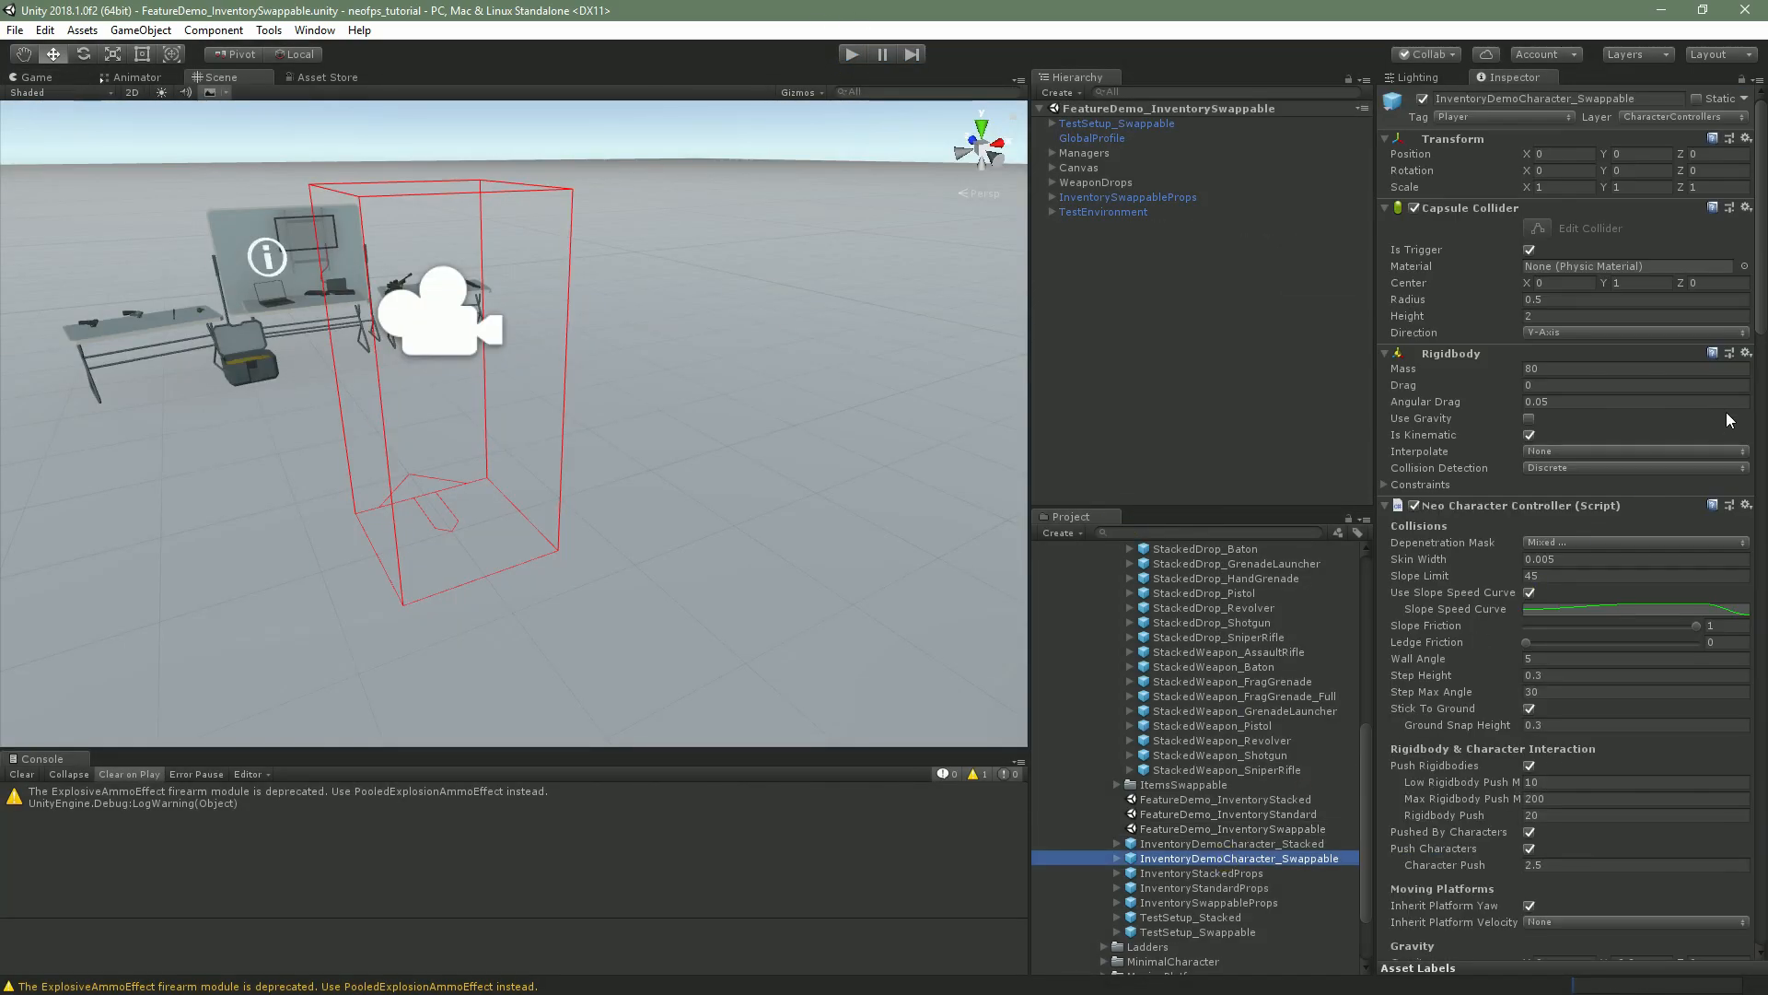
scroll(1740, 898, "down", 10)
mouse_move(1737, 893)
left_mouse_down()
mouse_move(1757, 916)
mouse_move(1753, 882)
left_mouse_up()
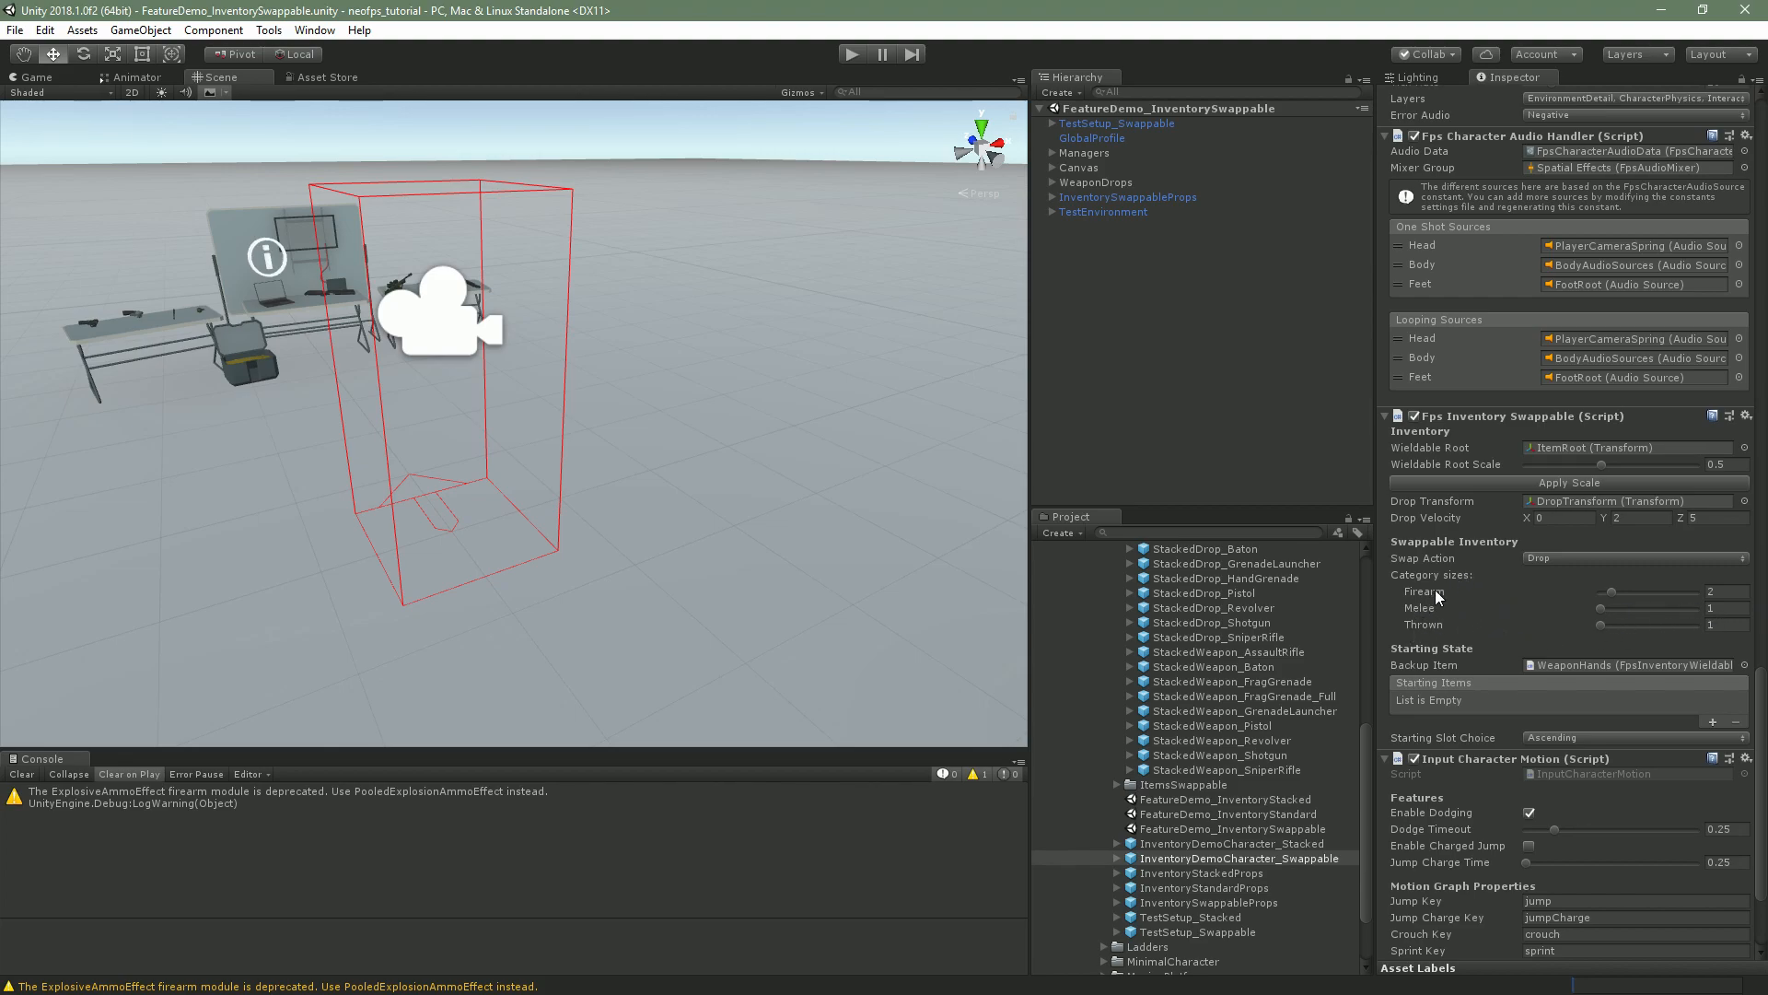
Locate the FpsSwappableCategory entries in the NeoFPSConstants asset of the NeoFPS Constants folder
left_click_drag(1363, 782, 1365, 612)
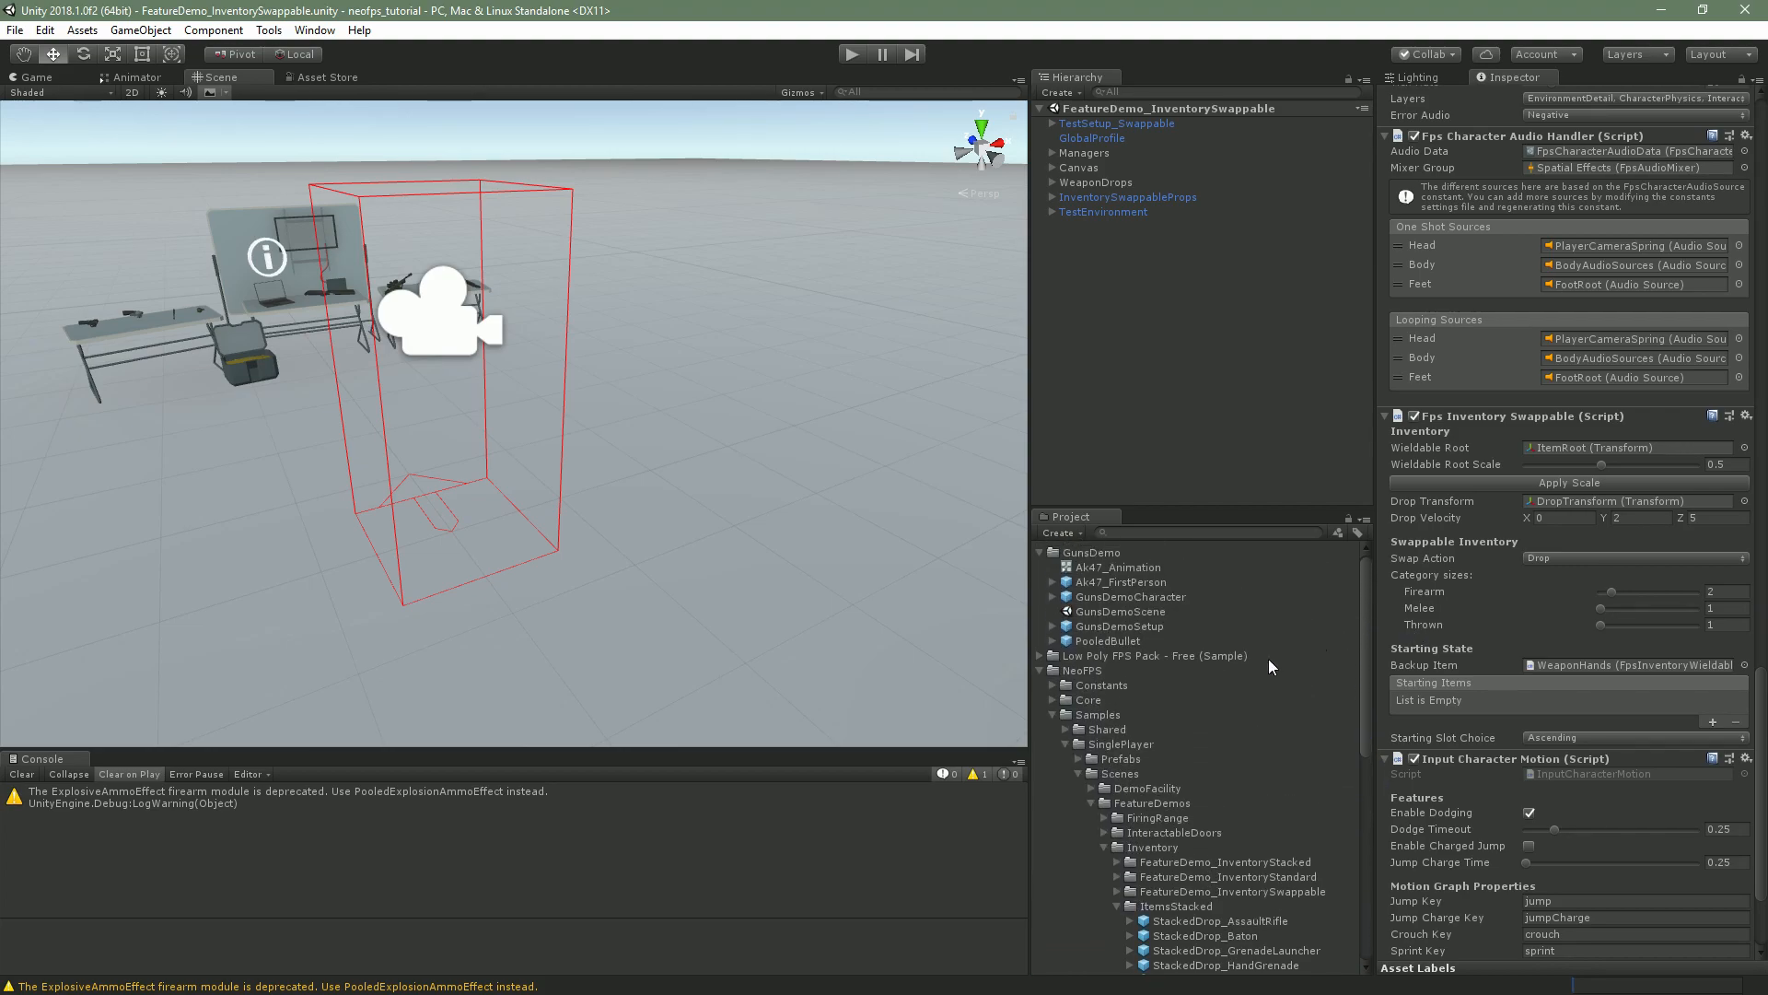
left_click(1052, 685)
left_click(1113, 862)
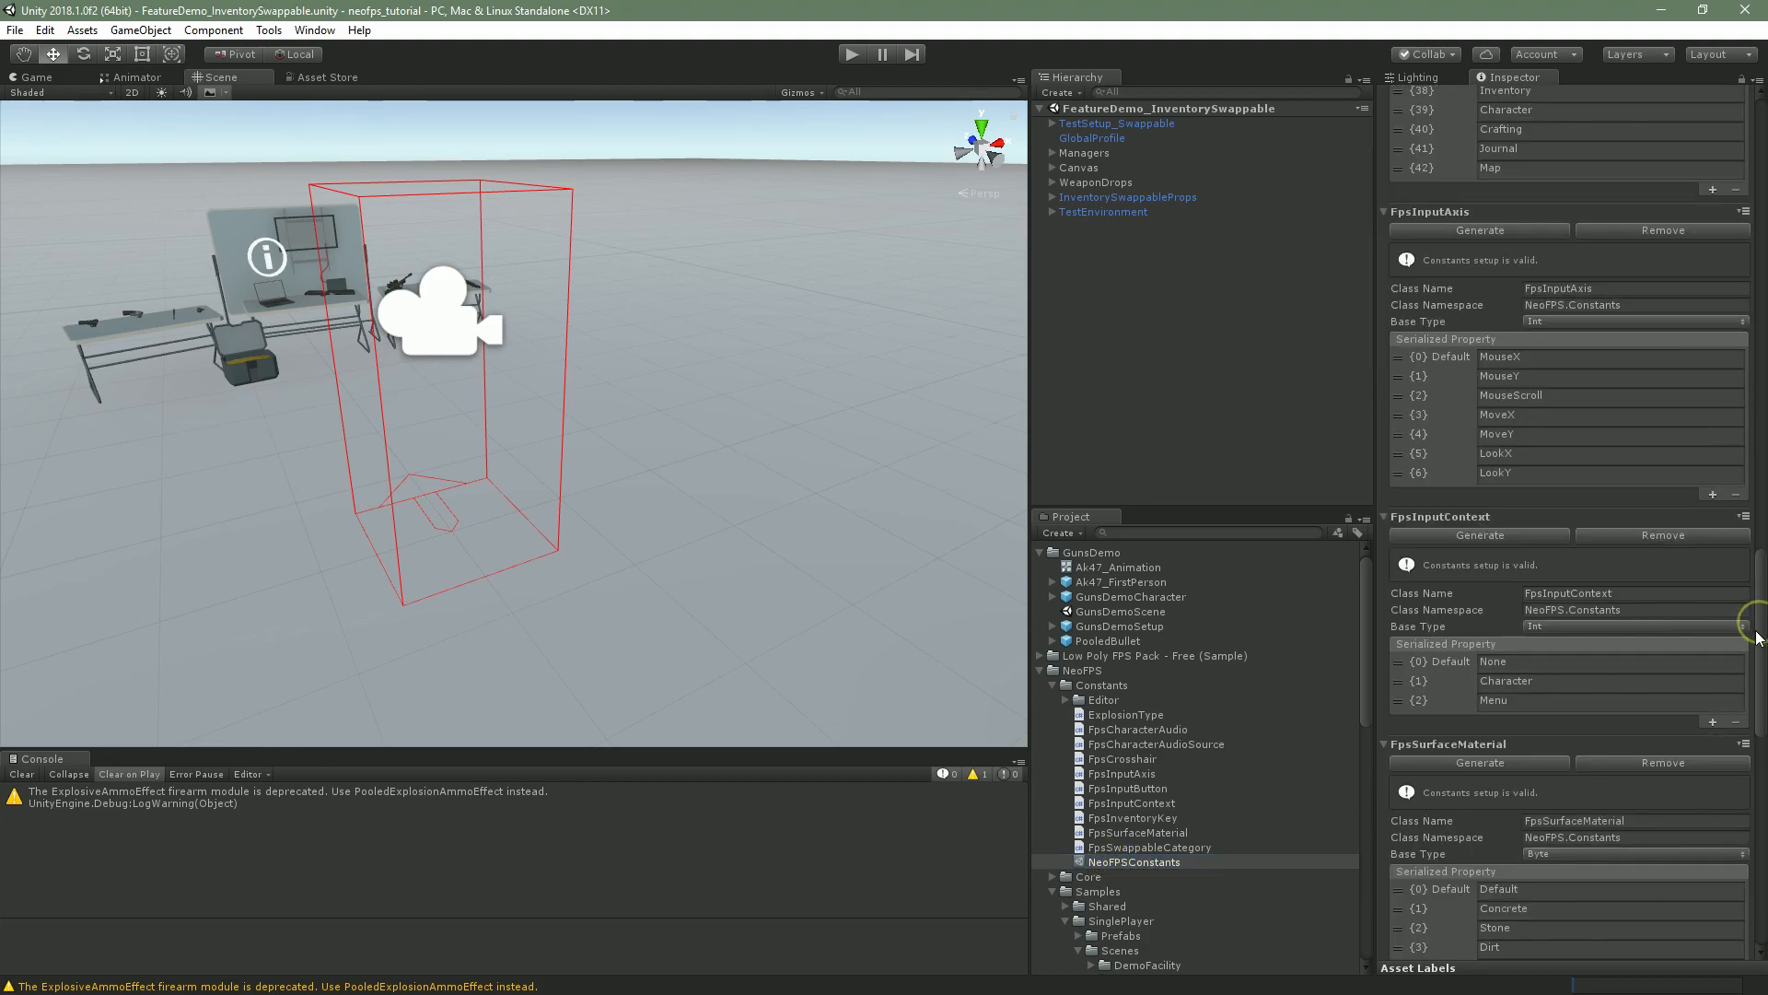
left_click_drag(1757, 620, 1756, 640)
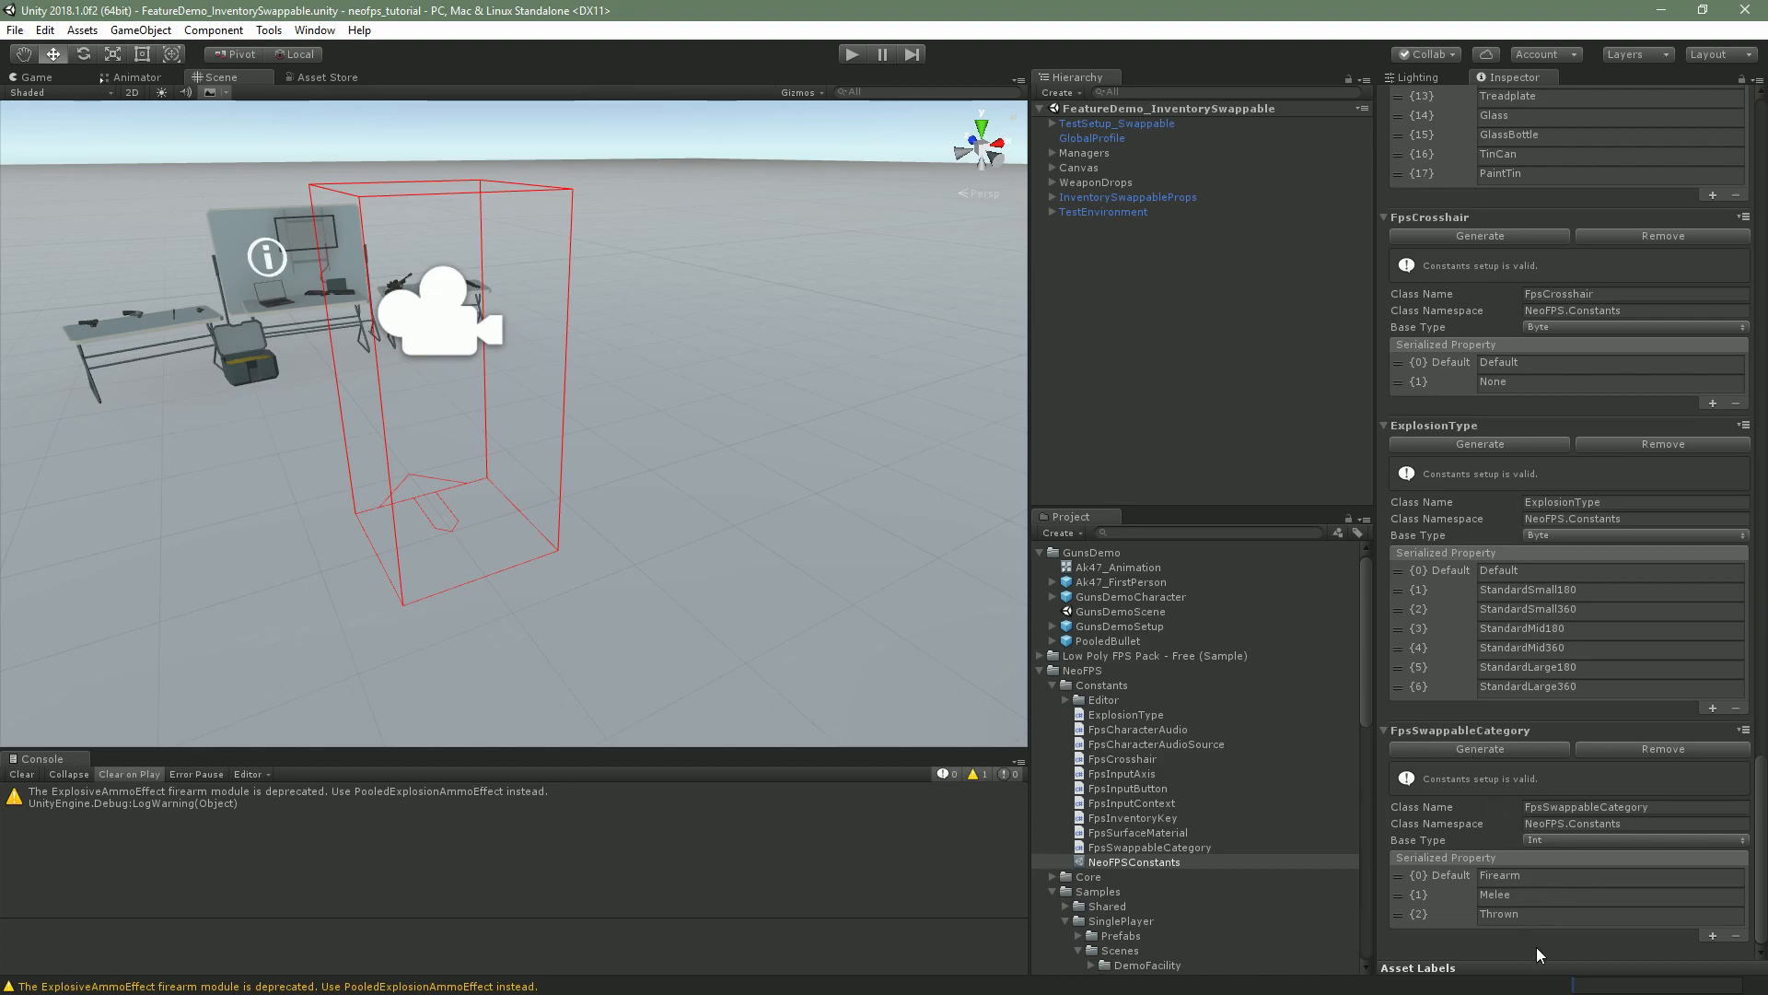
Recheck the swappable demo character's inventory settings and view the Category options of the SwappableWeapon_AssaultRifle prefab in ItemsSwappable
left_click_drag(1363, 704, 1385, 904)
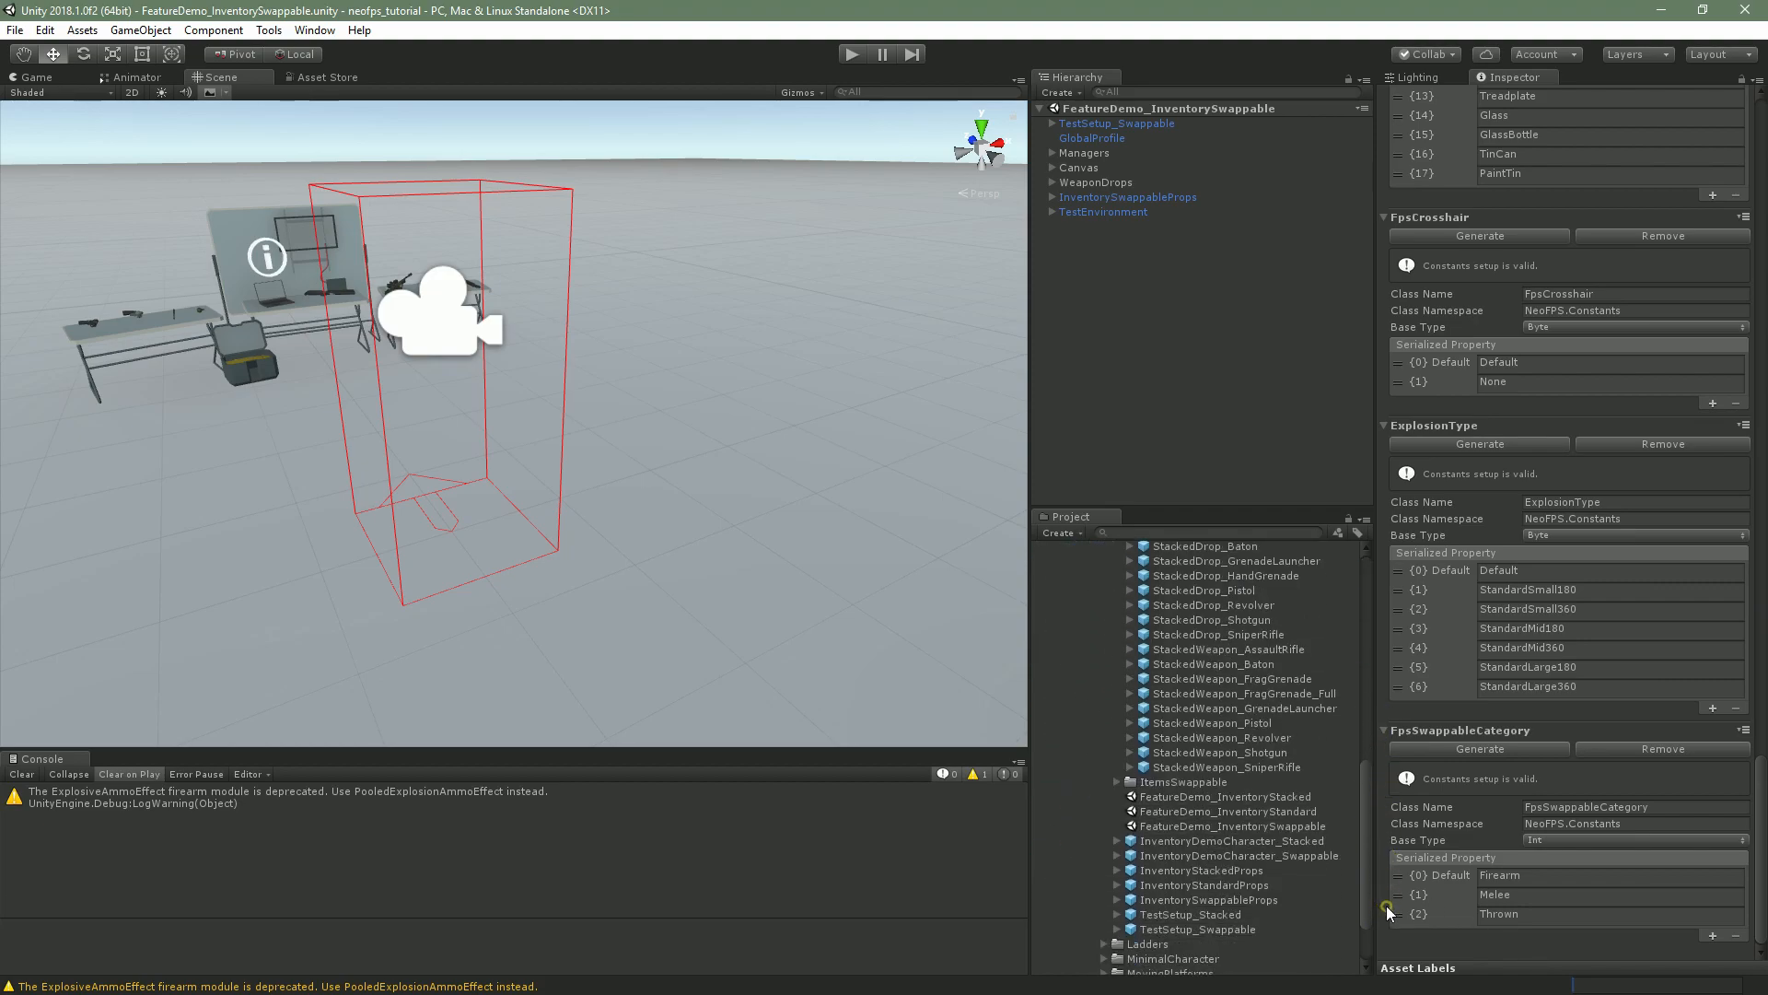
left_click(1269, 855)
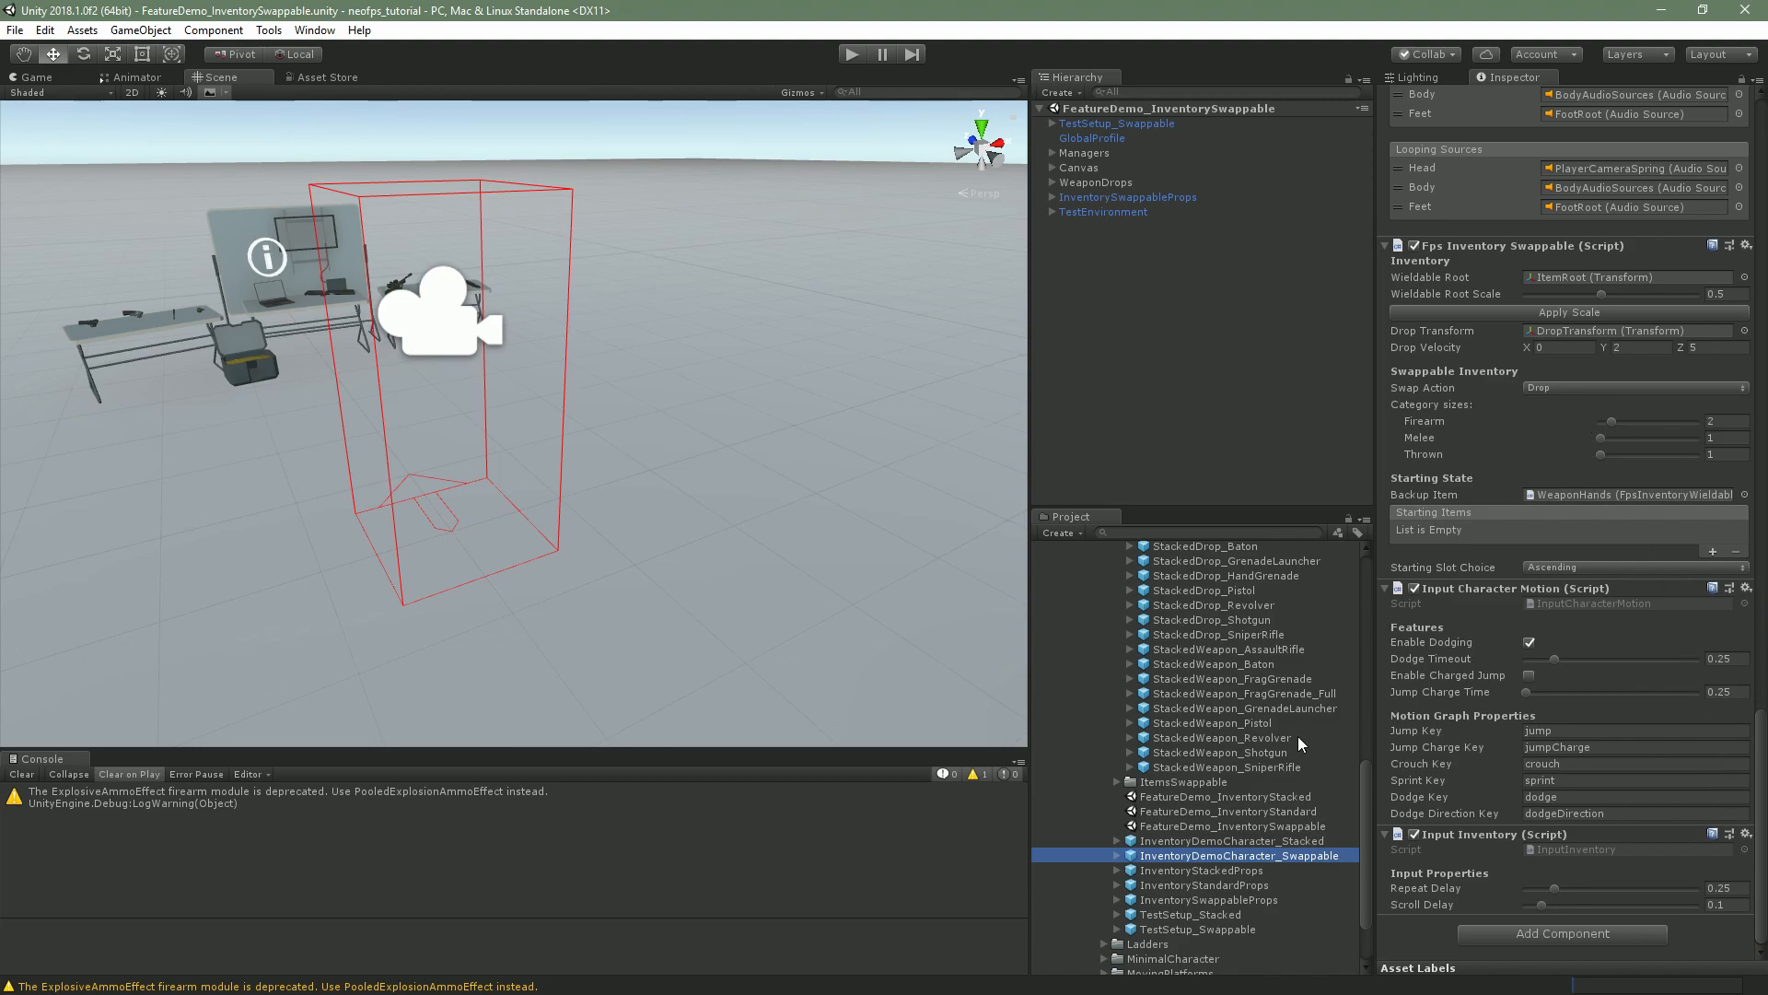
left_click(1118, 782)
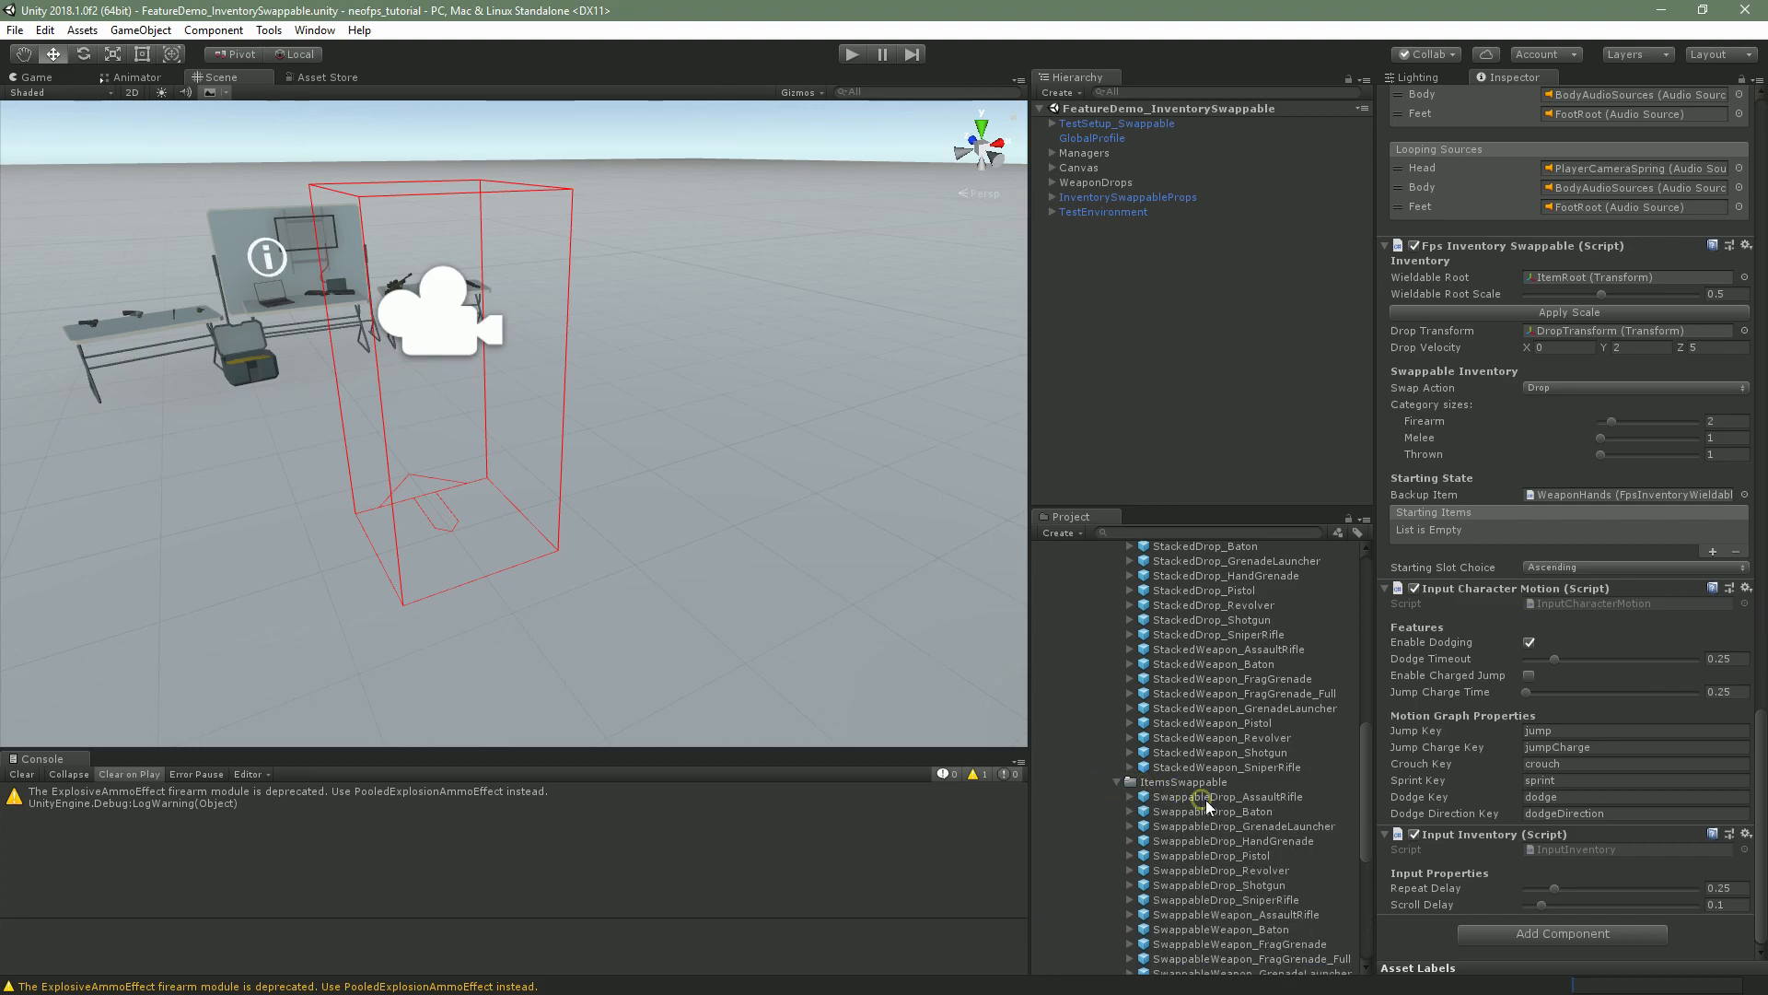
left_click(1218, 912)
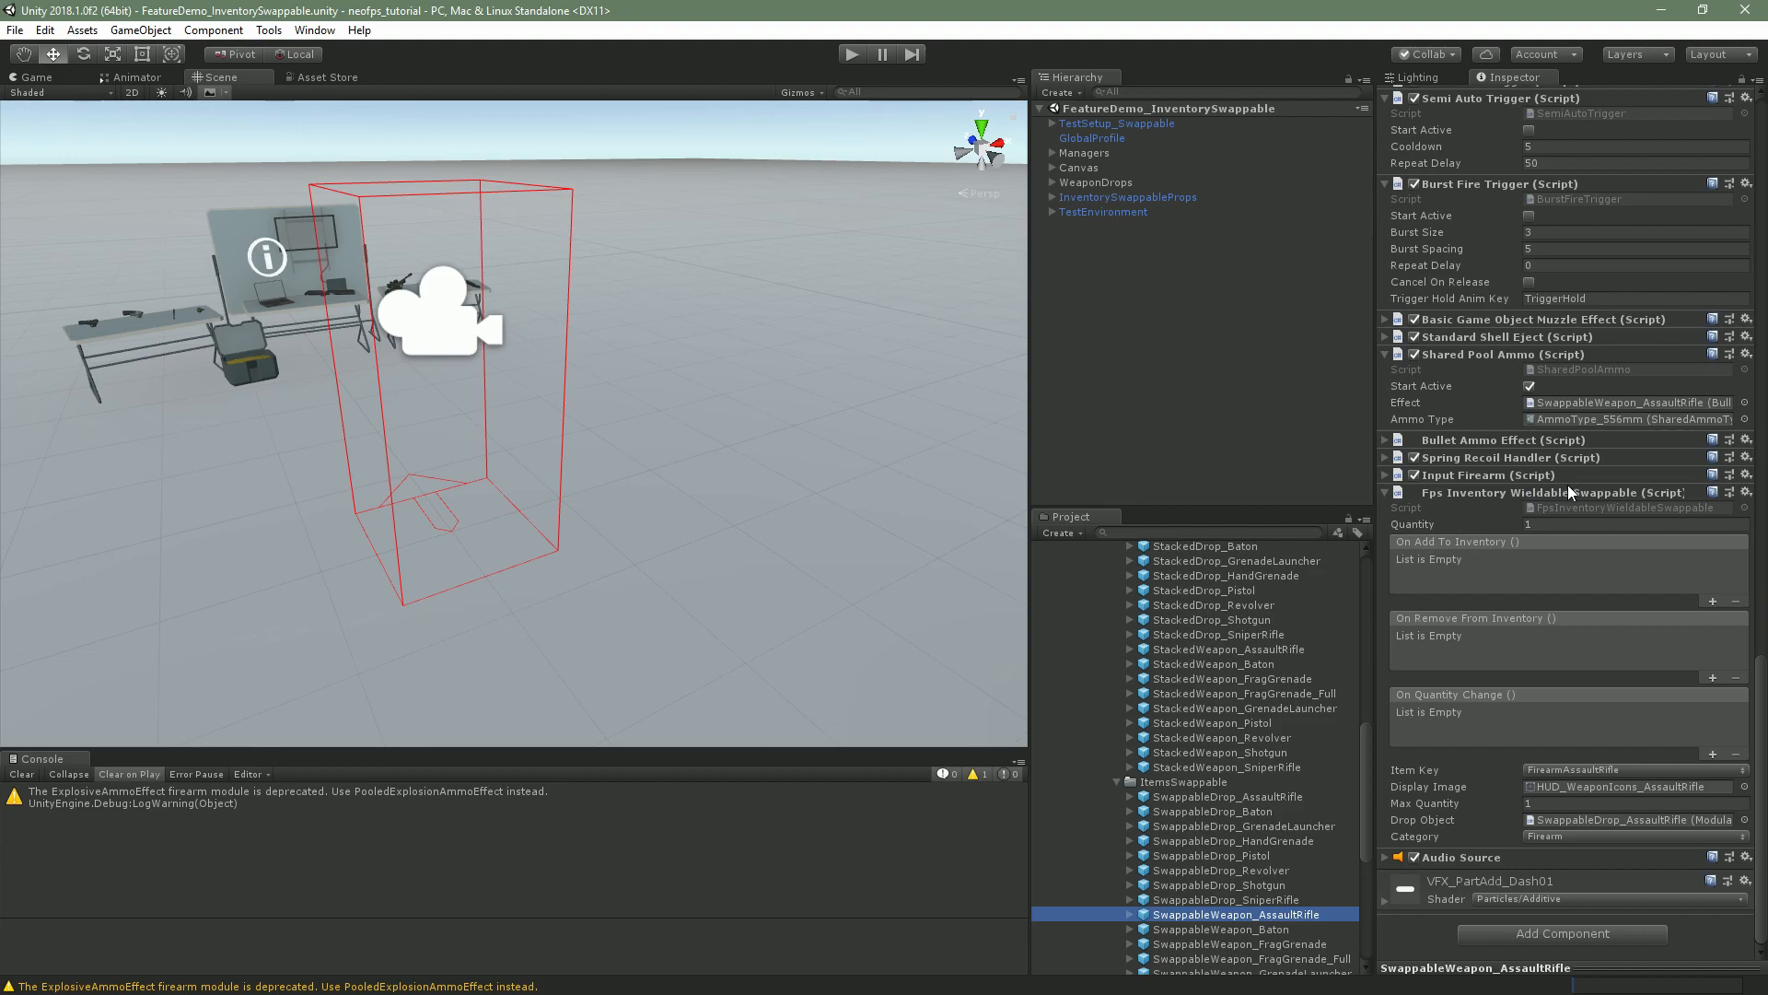
left_click(1606, 834)
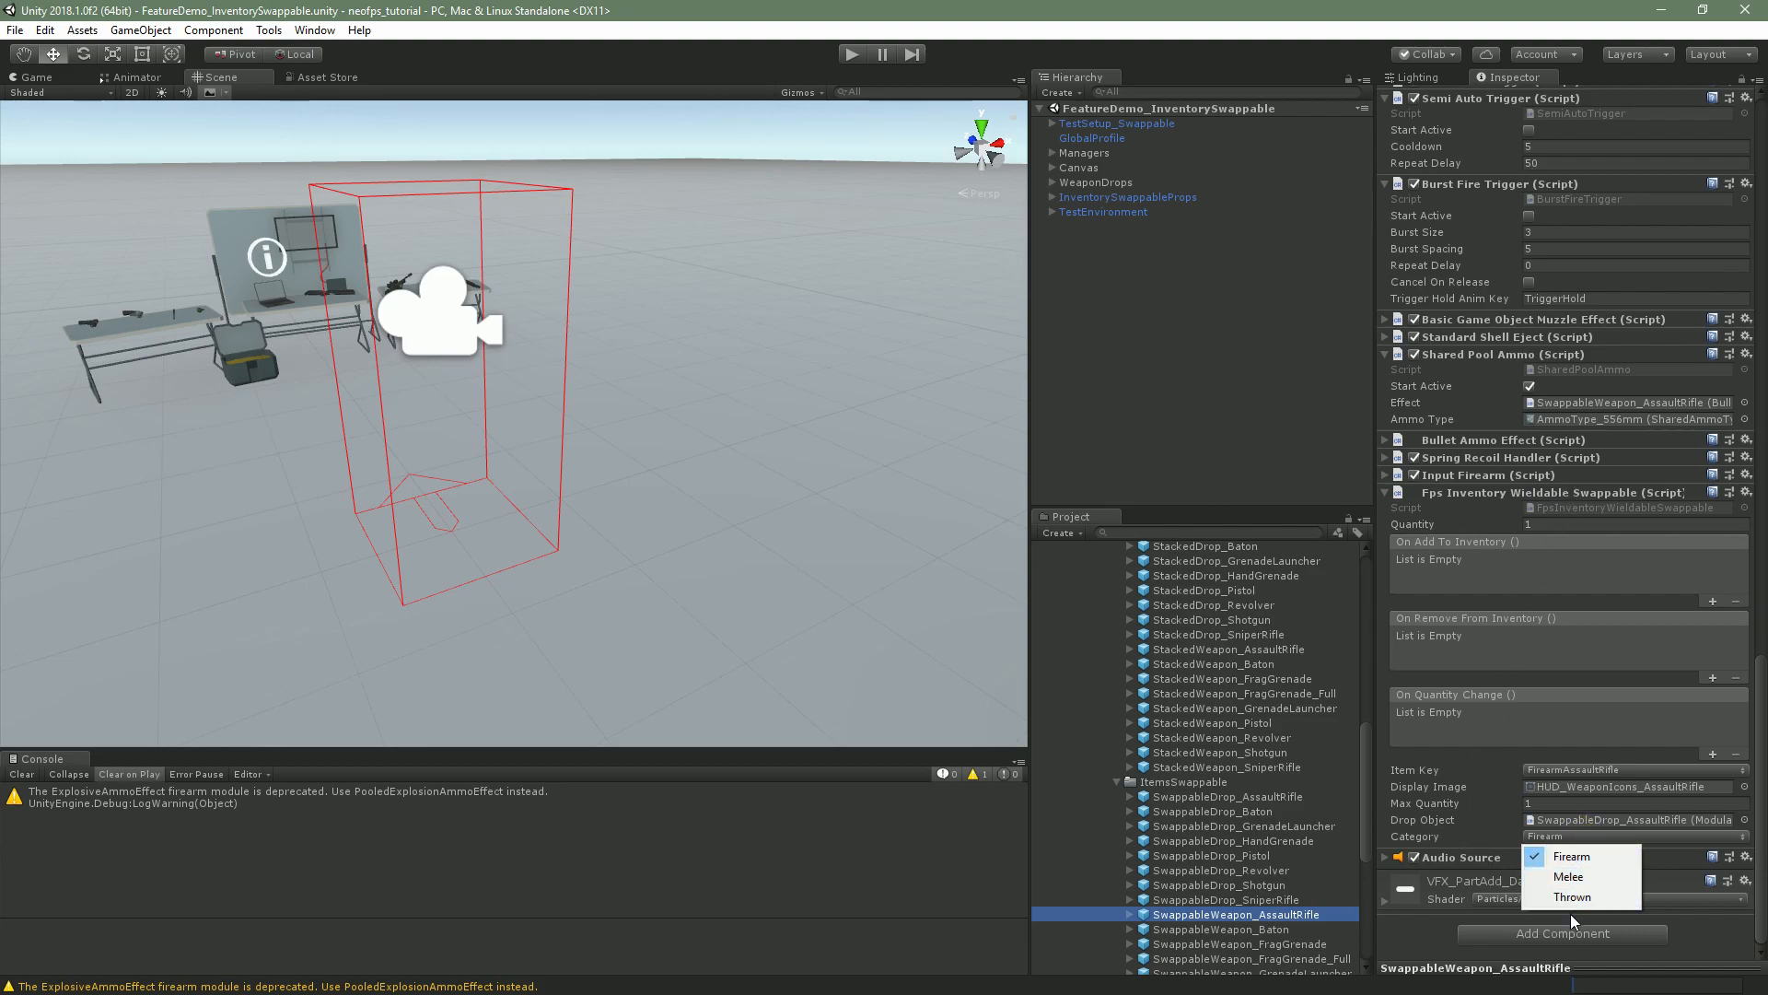
left_click(1429, 841)
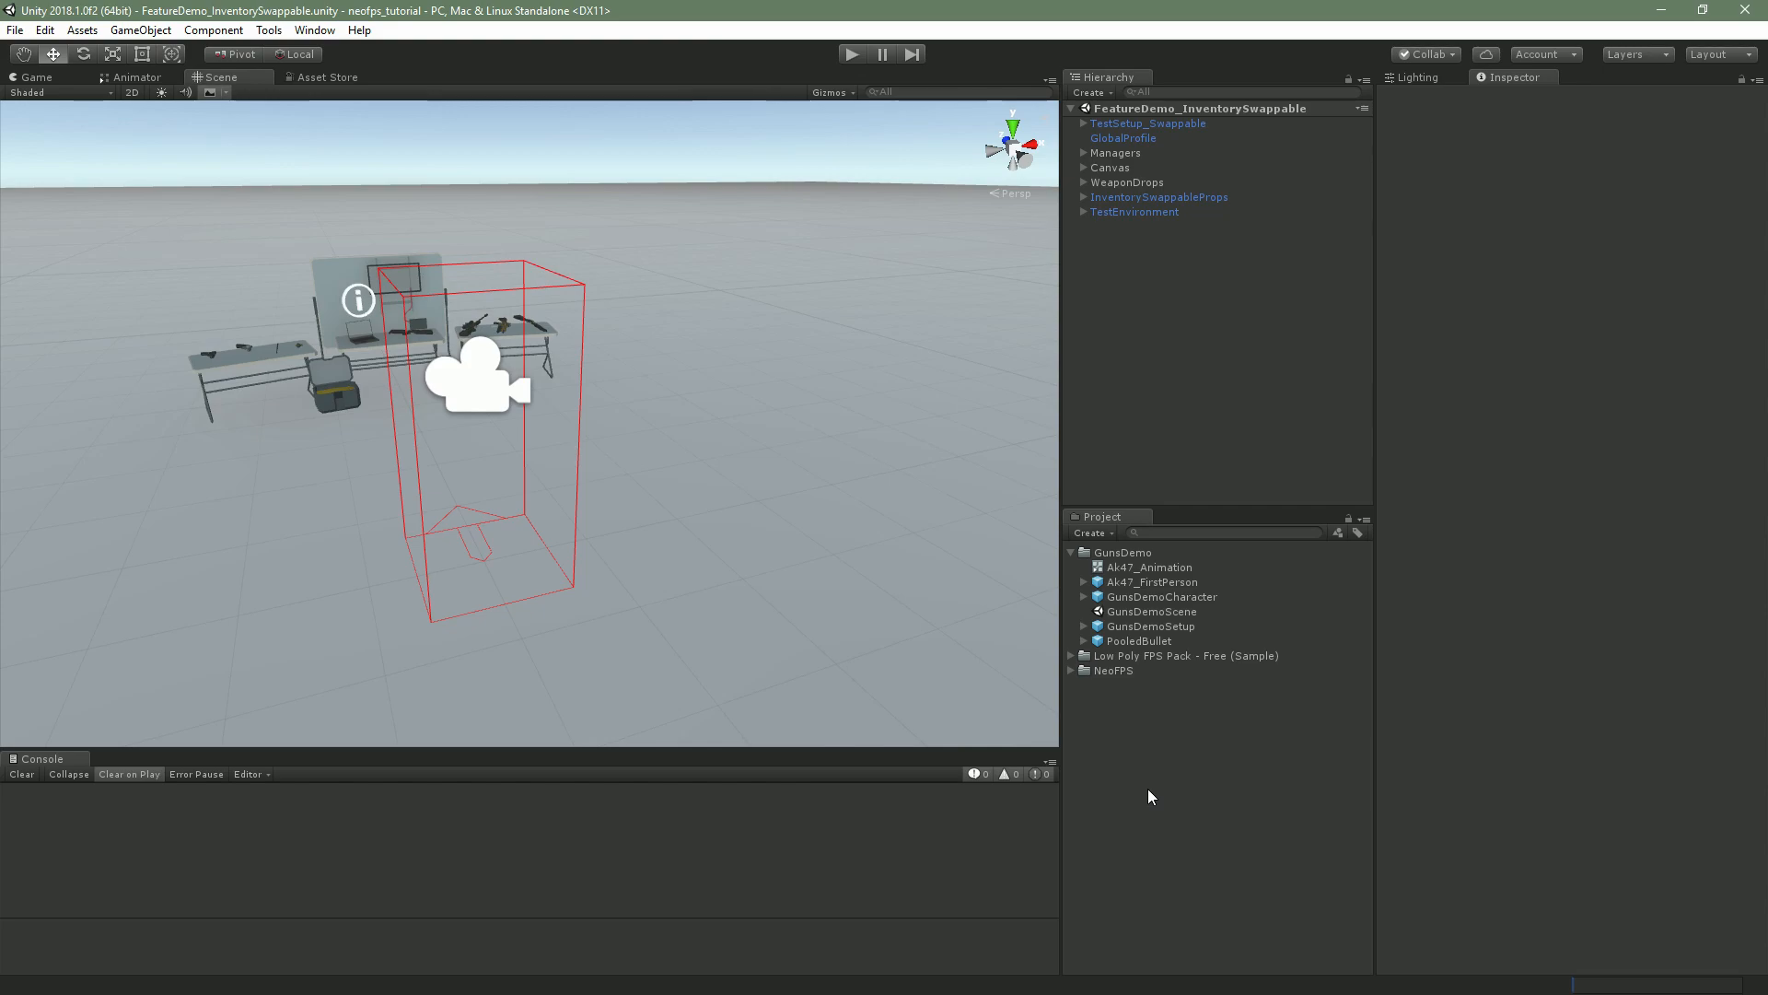
Create a NeoFPS Ammo Type asset named Ammo_762x39 in the GunsDemo folder
right_click(1124, 554)
mouse_move(1207, 565)
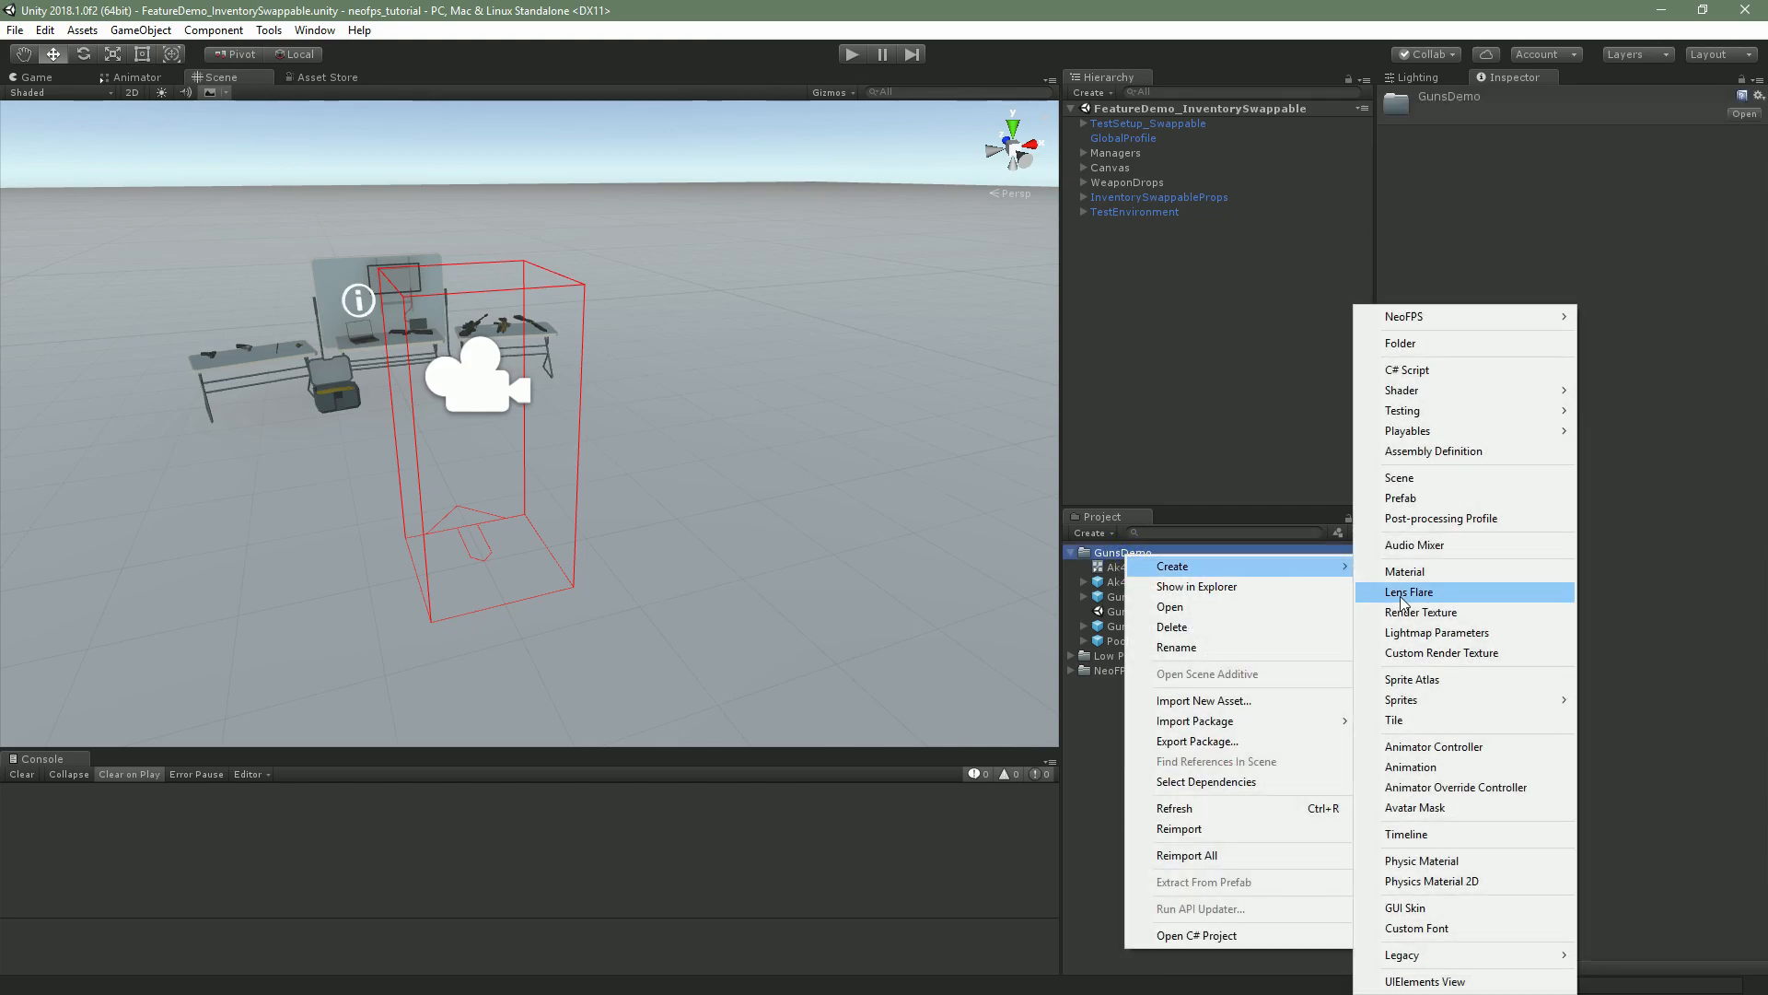
mouse_move(1462, 320)
left_click(1250, 336)
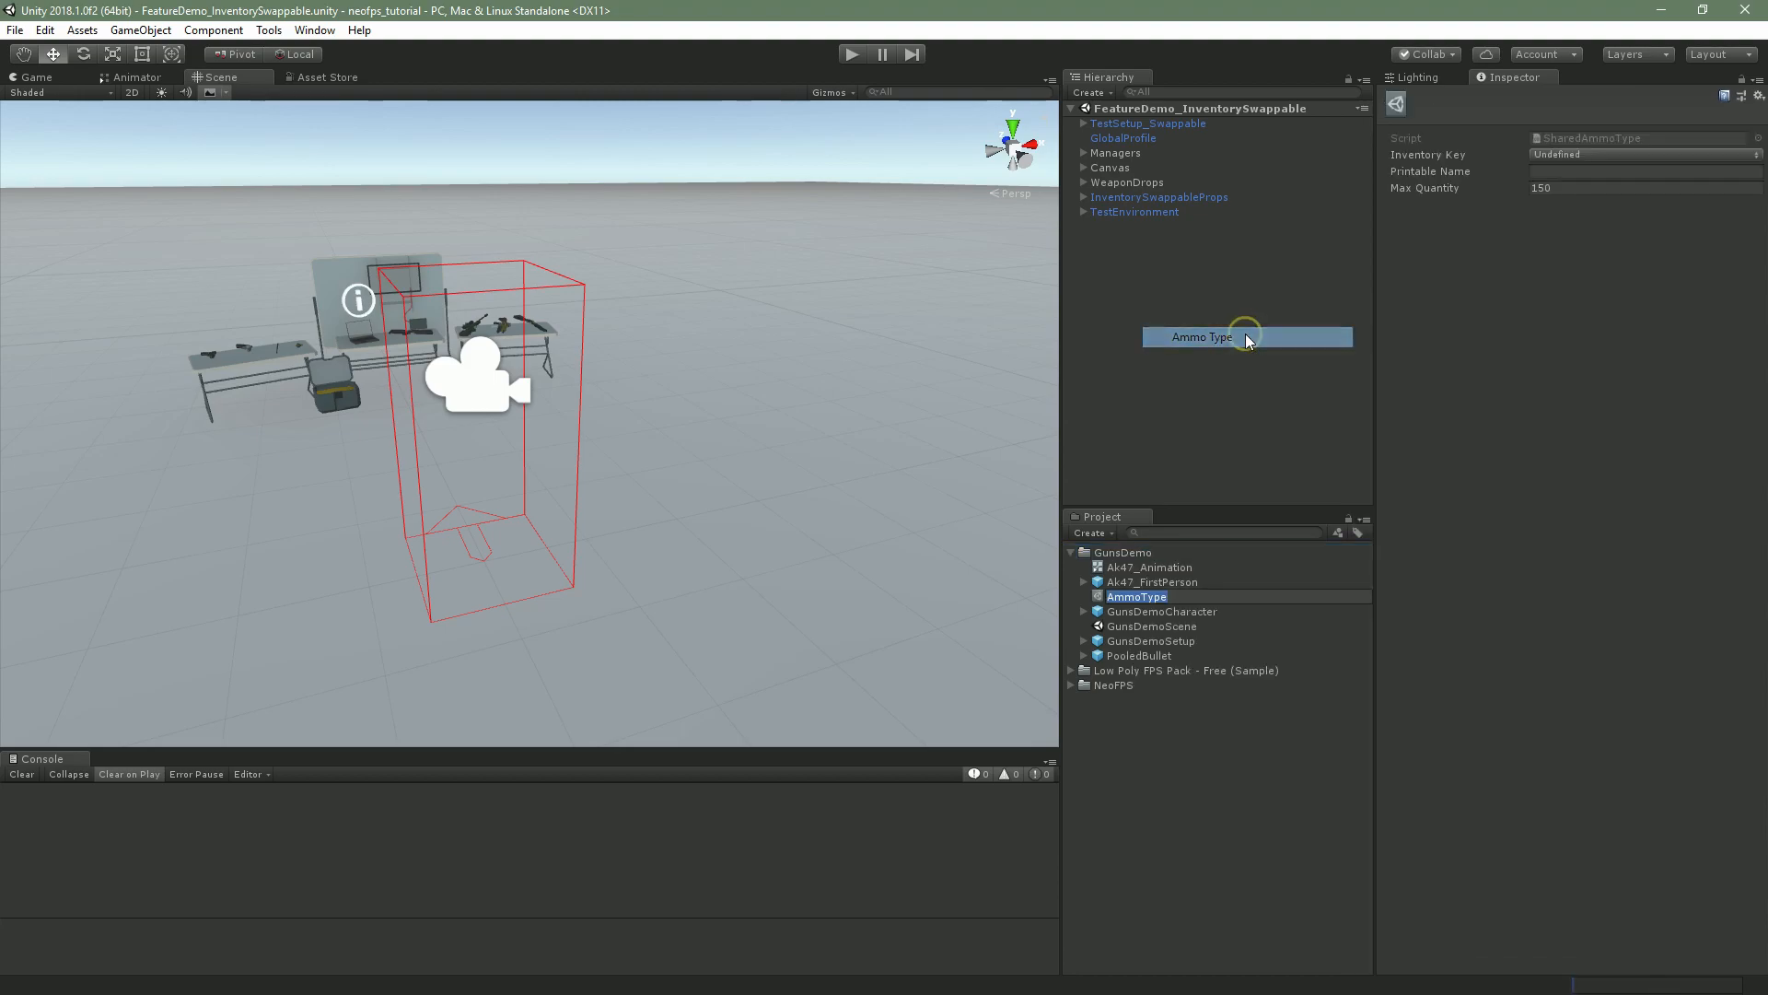
left_click_drag(1141, 596, 1198, 597)
type("_762x39")
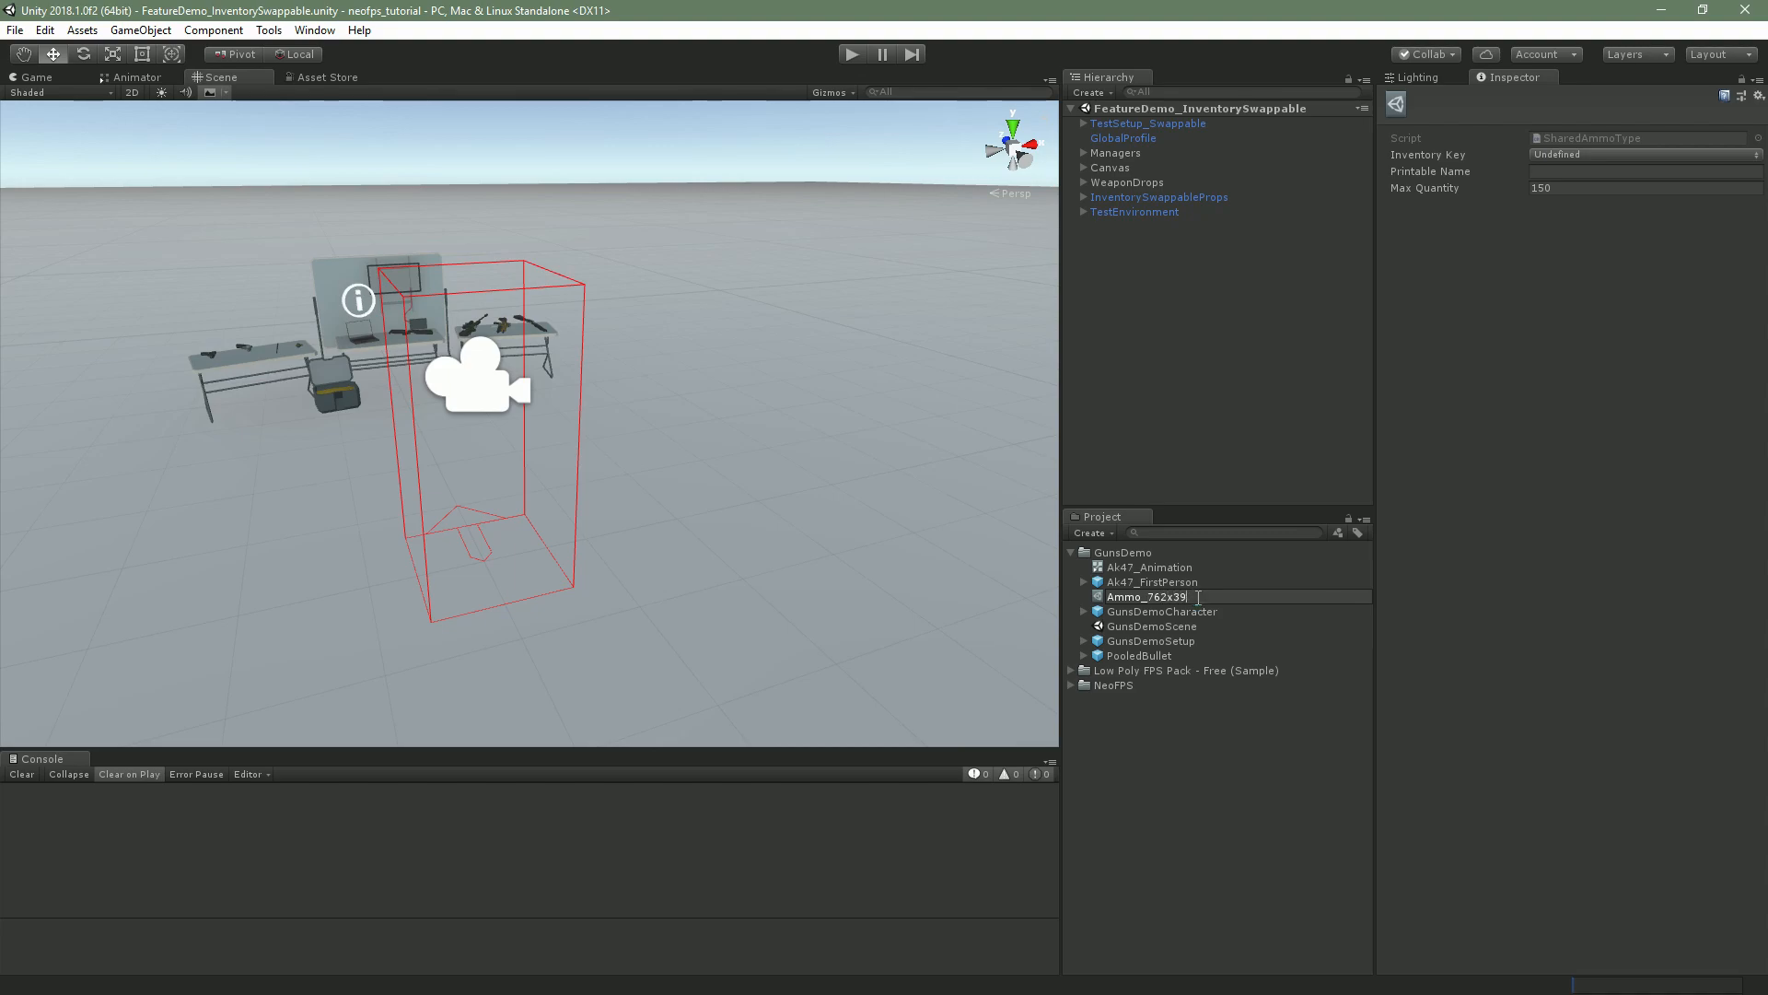
key("Return")
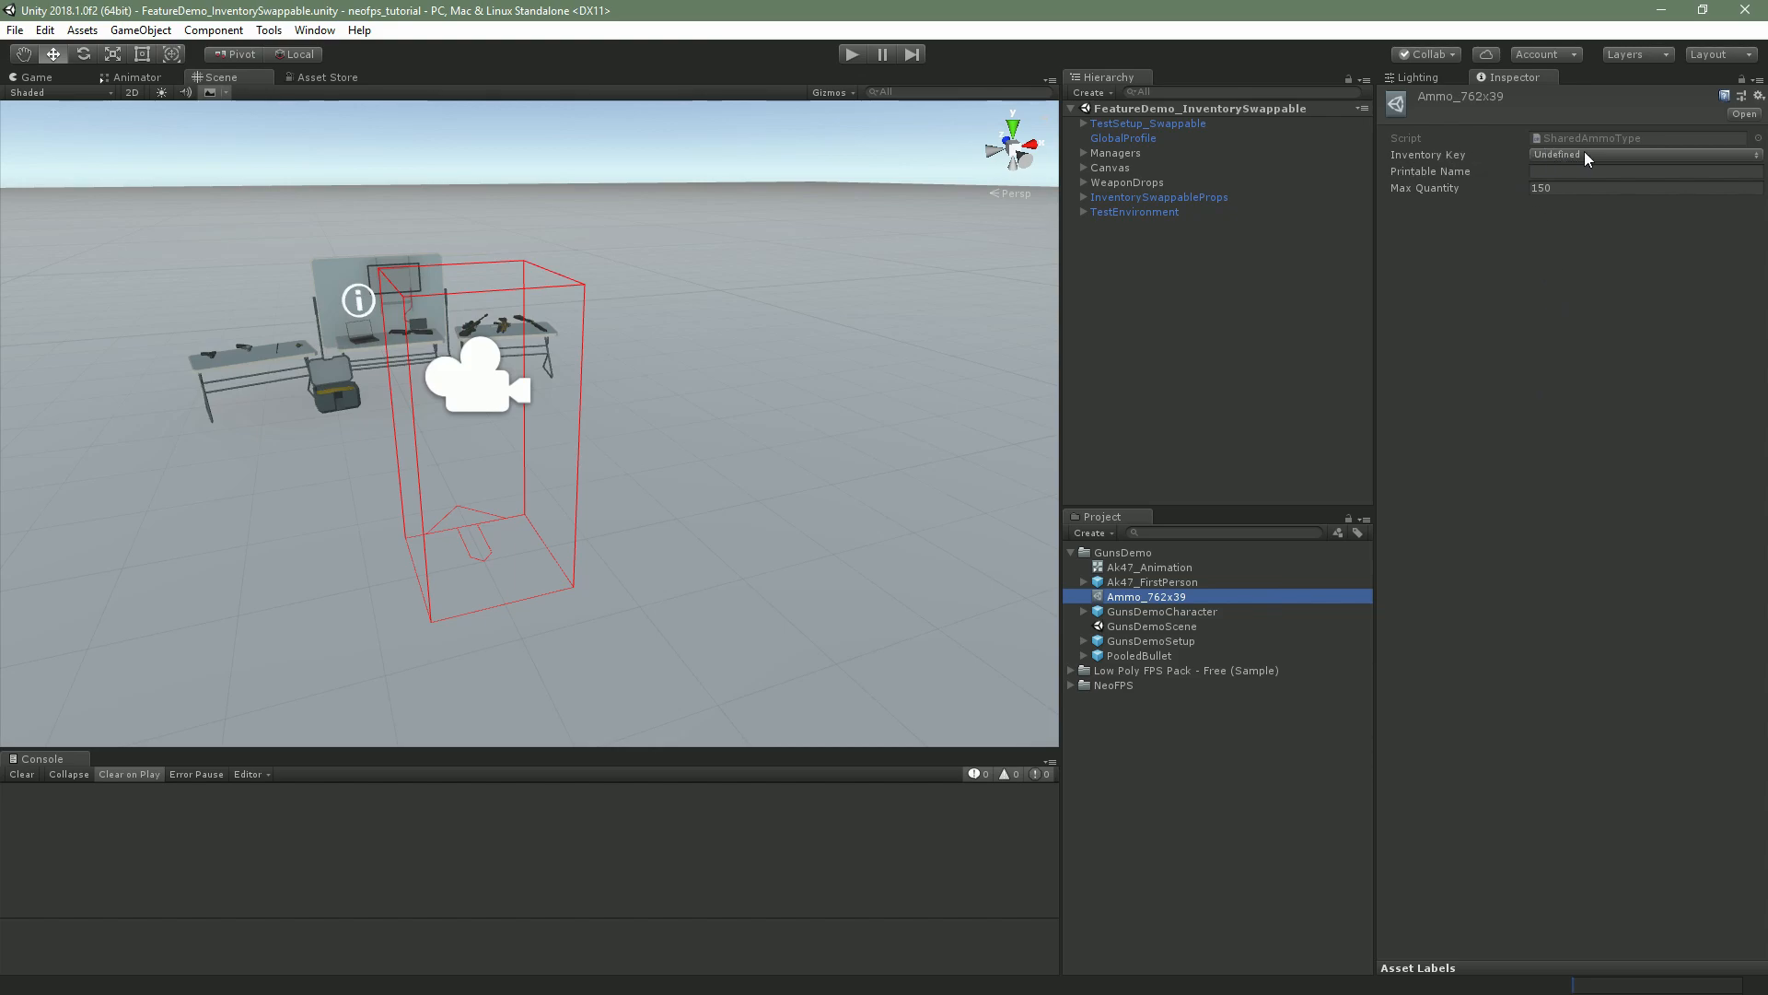
Set the Ammo_762x39 asset's inventory key to Ammo762x39 and its printable name to 7.62x39
left_click(1610, 153)
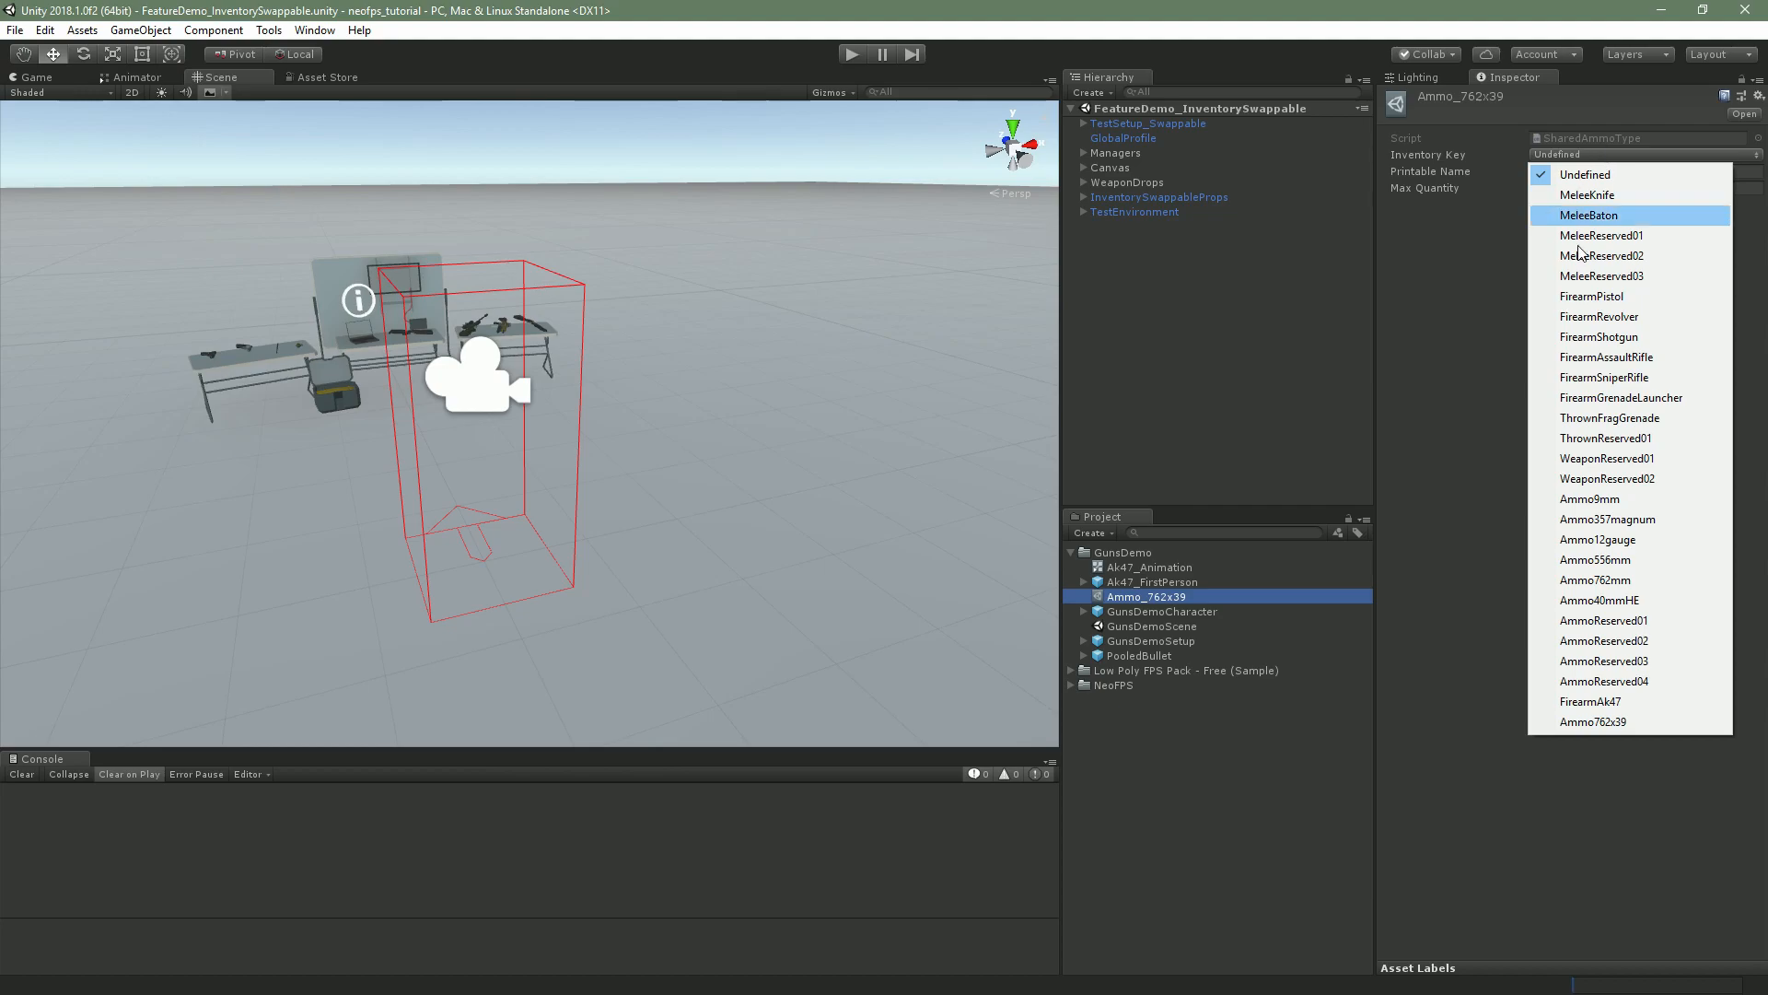
left_click(1563, 721)
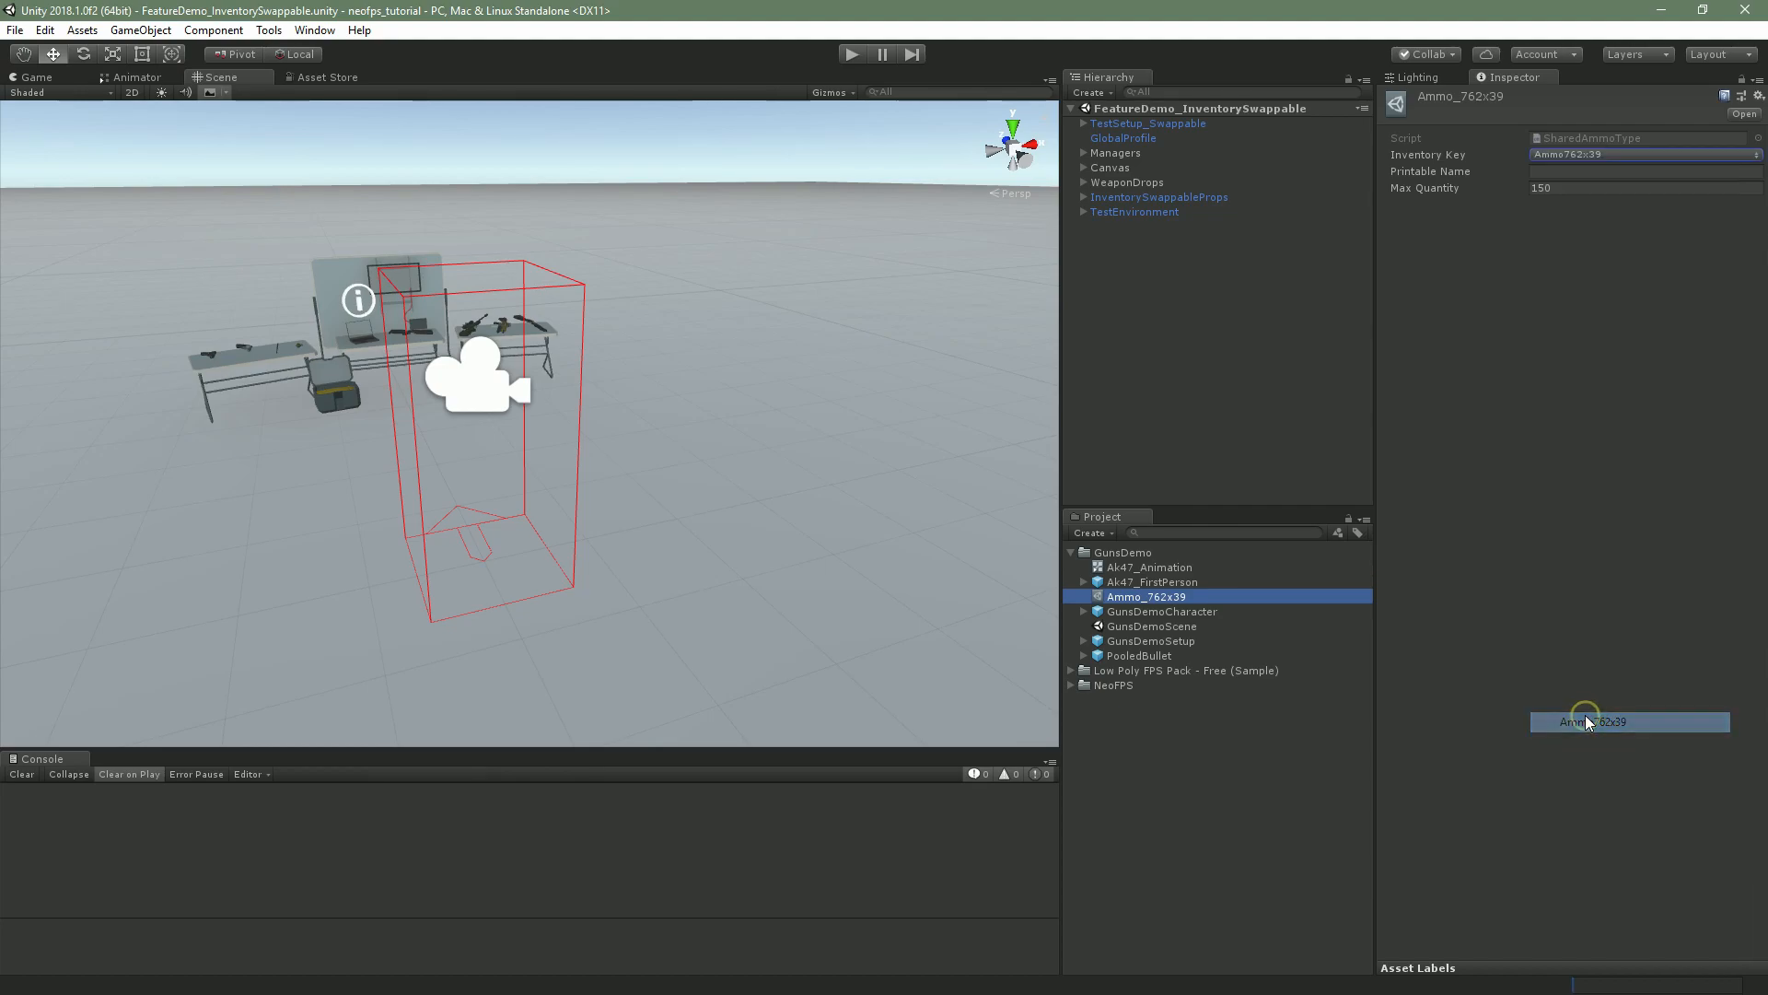
left_click(1553, 172)
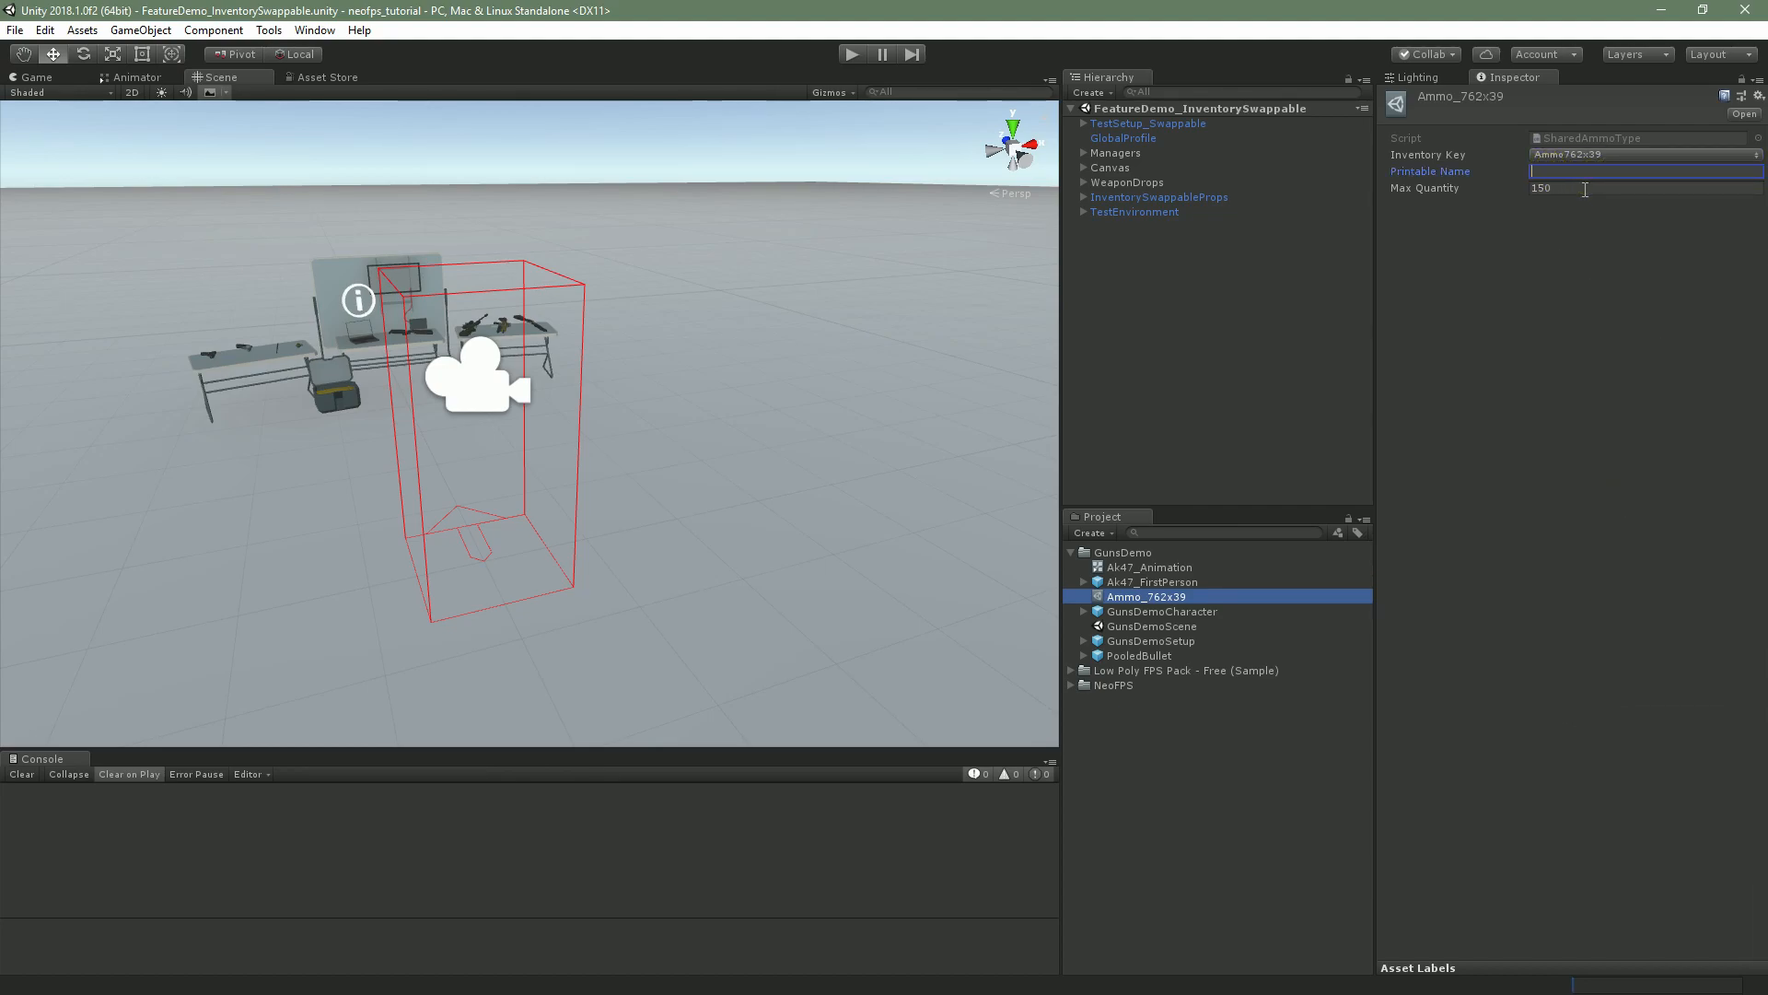
type("7.")
type("62x")
type("29")
key("BackSpace")
key("BackSpace")
type("39")
Set the maximum quantity of the Ammo_762x39 asset to 300
left_click(1562, 189)
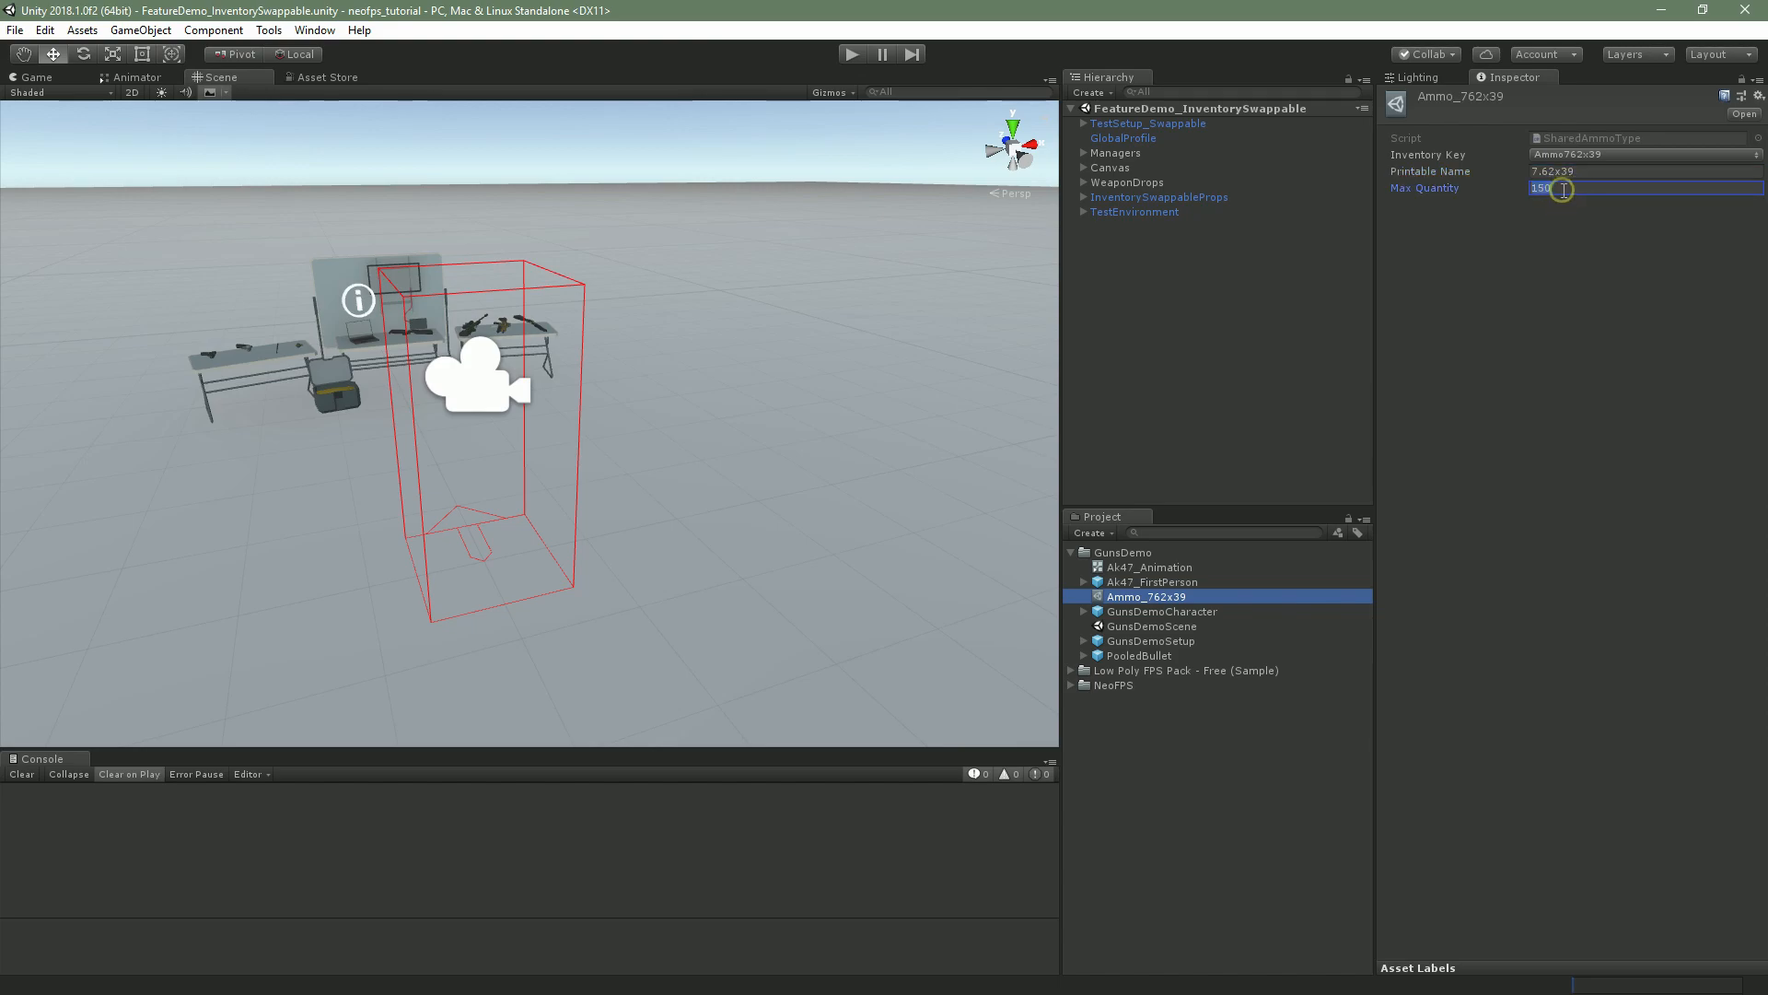
type("300")
left_click(1540, 315)
left_click(1186, 531)
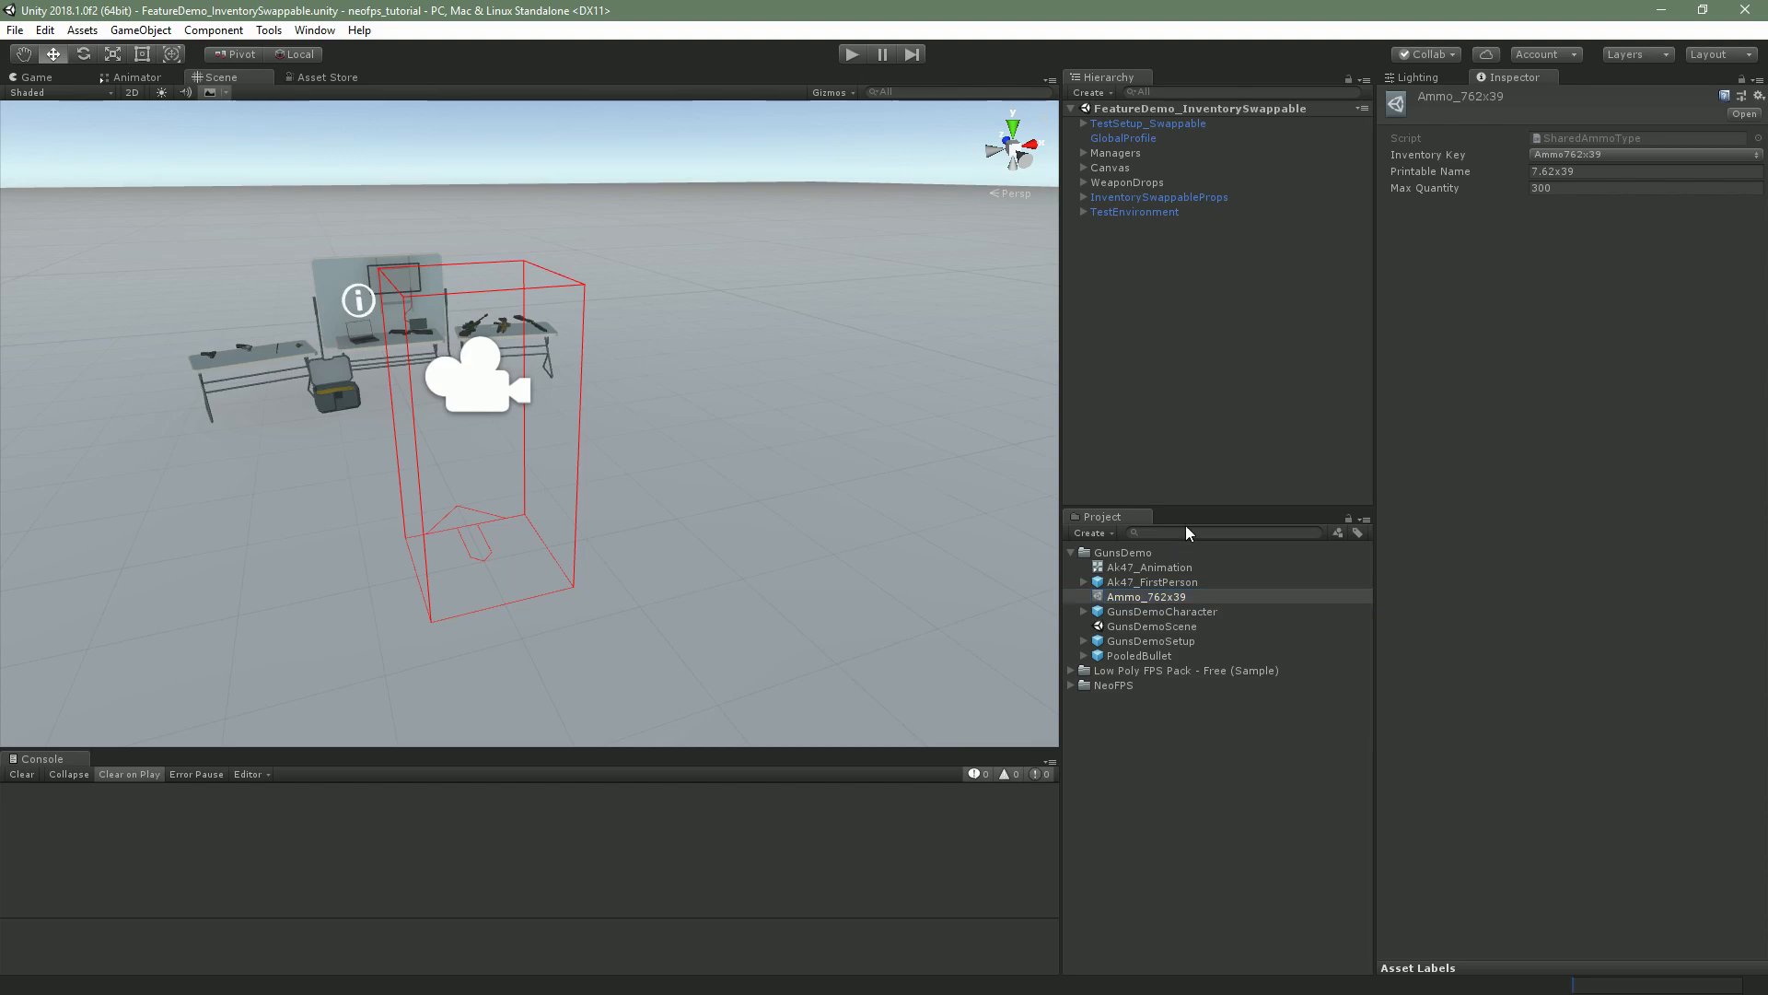
Create an empty scene object named Inventory_Ammo762x39_30 and reset its position to the origin
right_click(1130, 293)
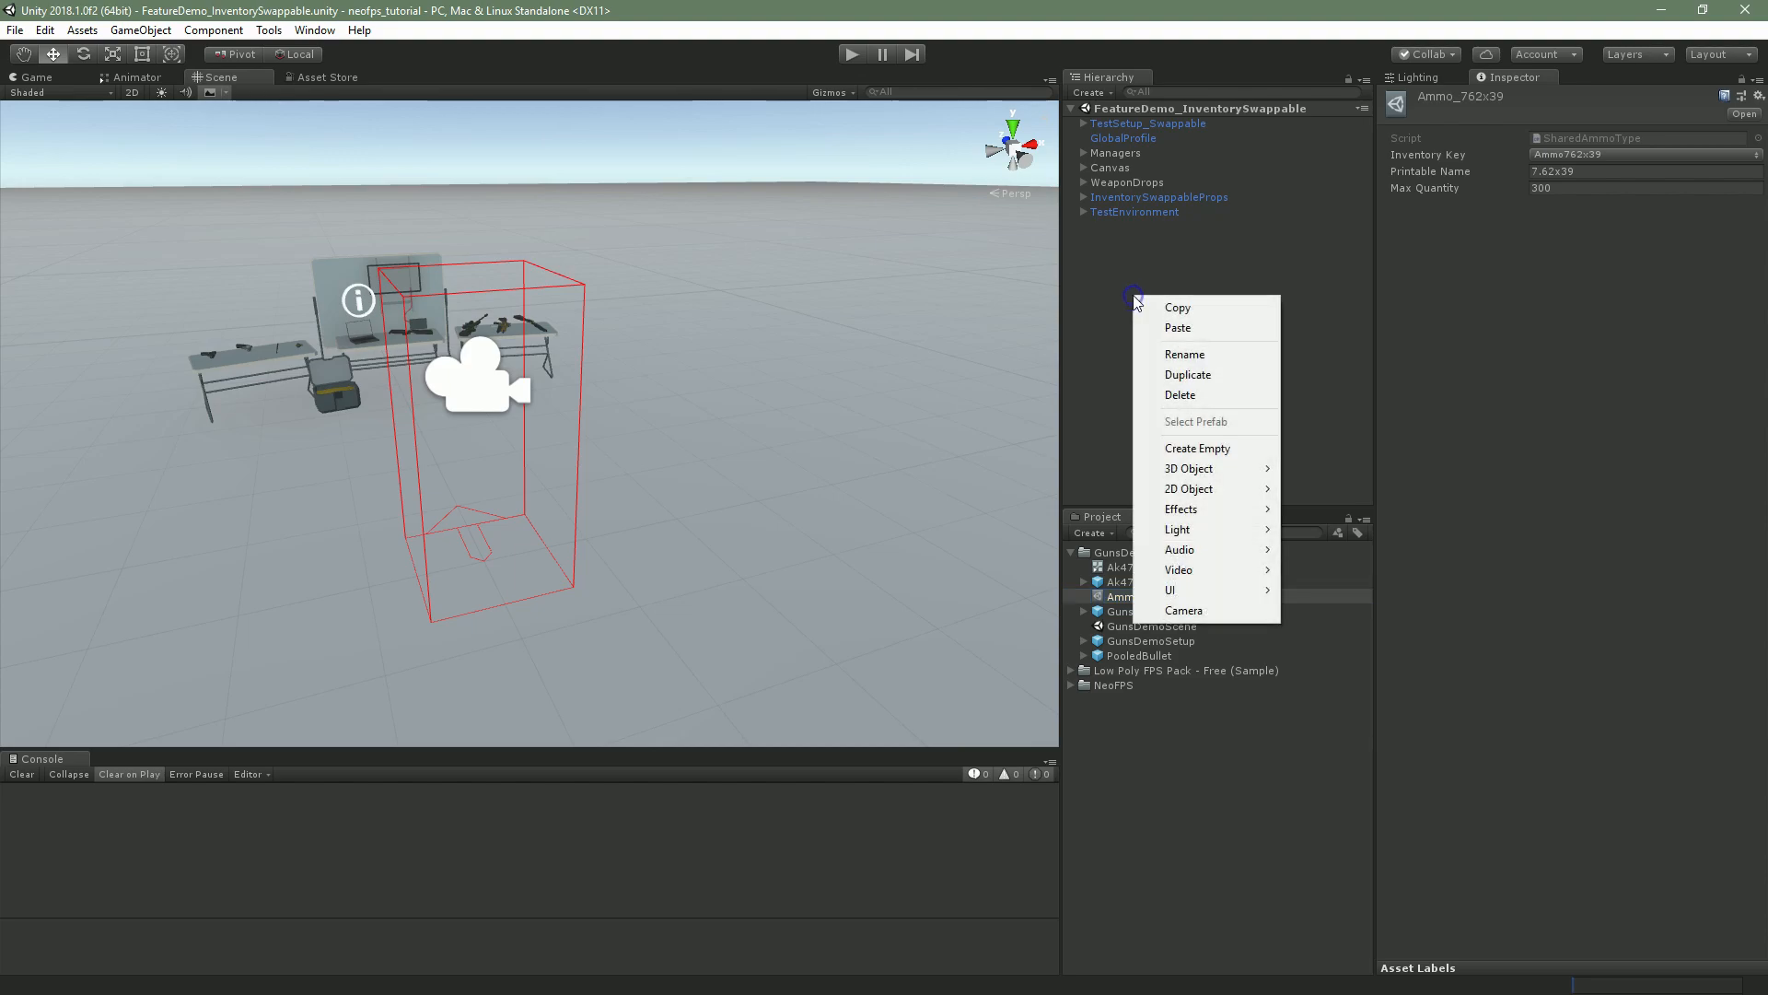
left_click(1219, 449)
left_click(1113, 226)
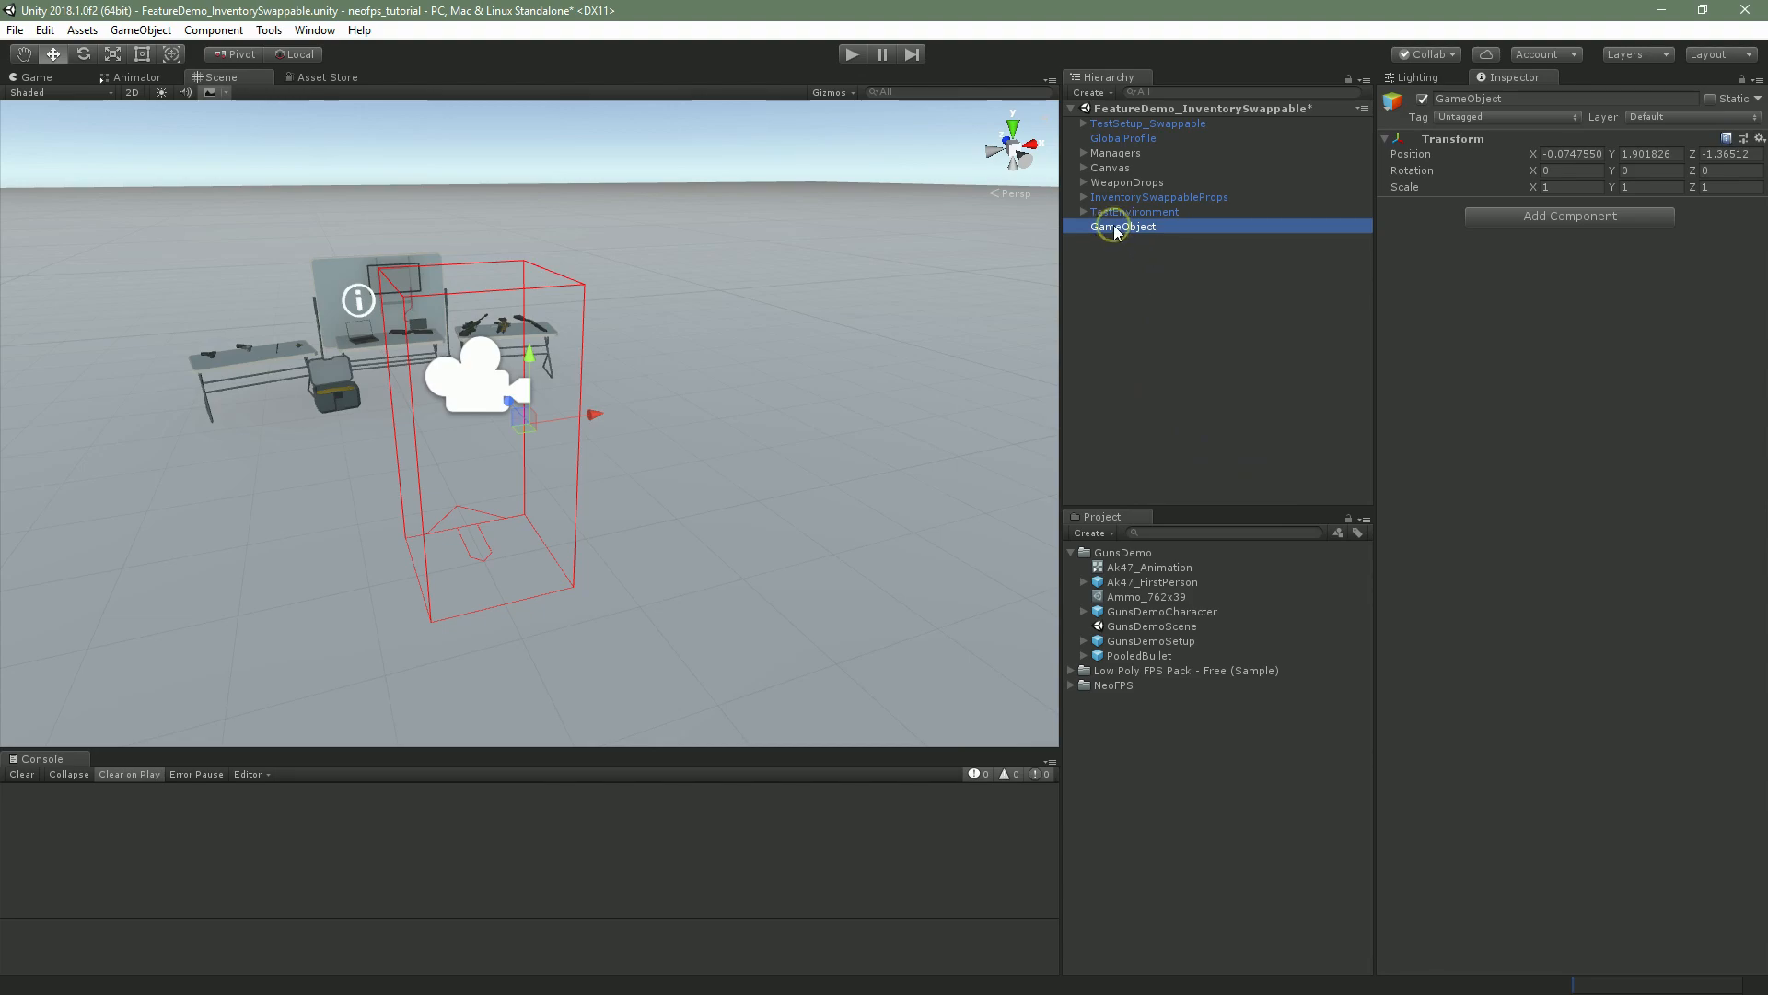
type("Inventory")
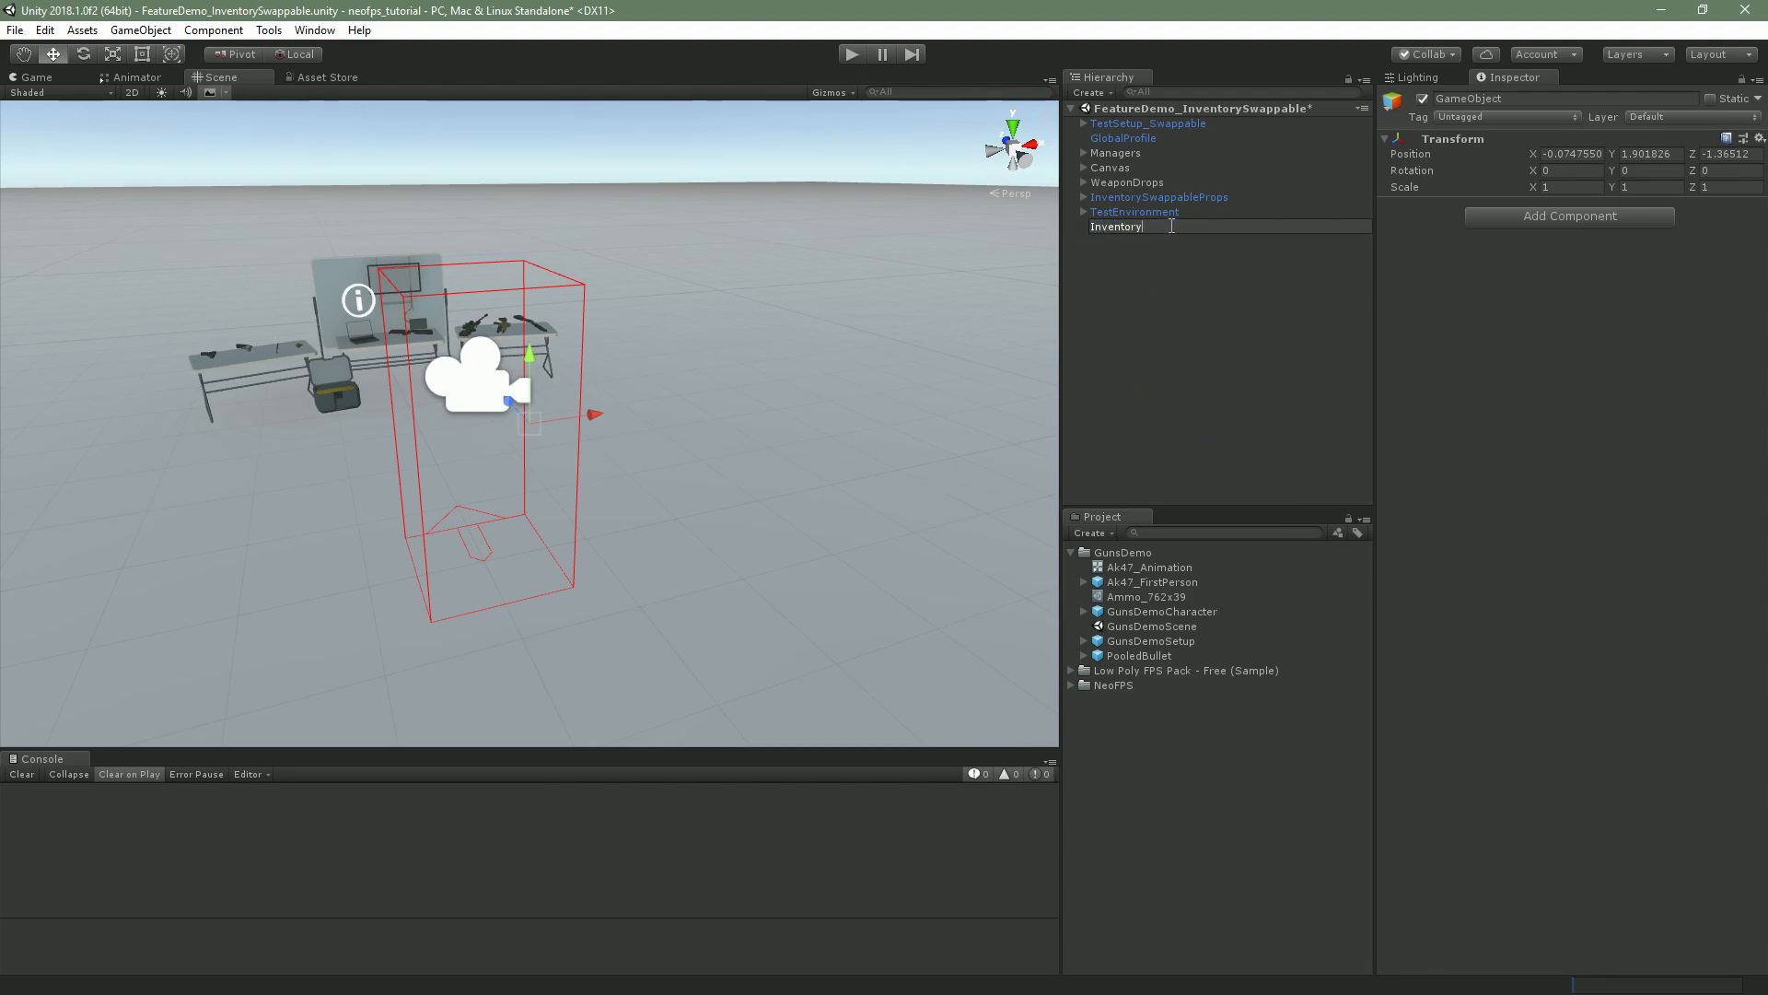
type("_Ammo762x39_30")
key("Return")
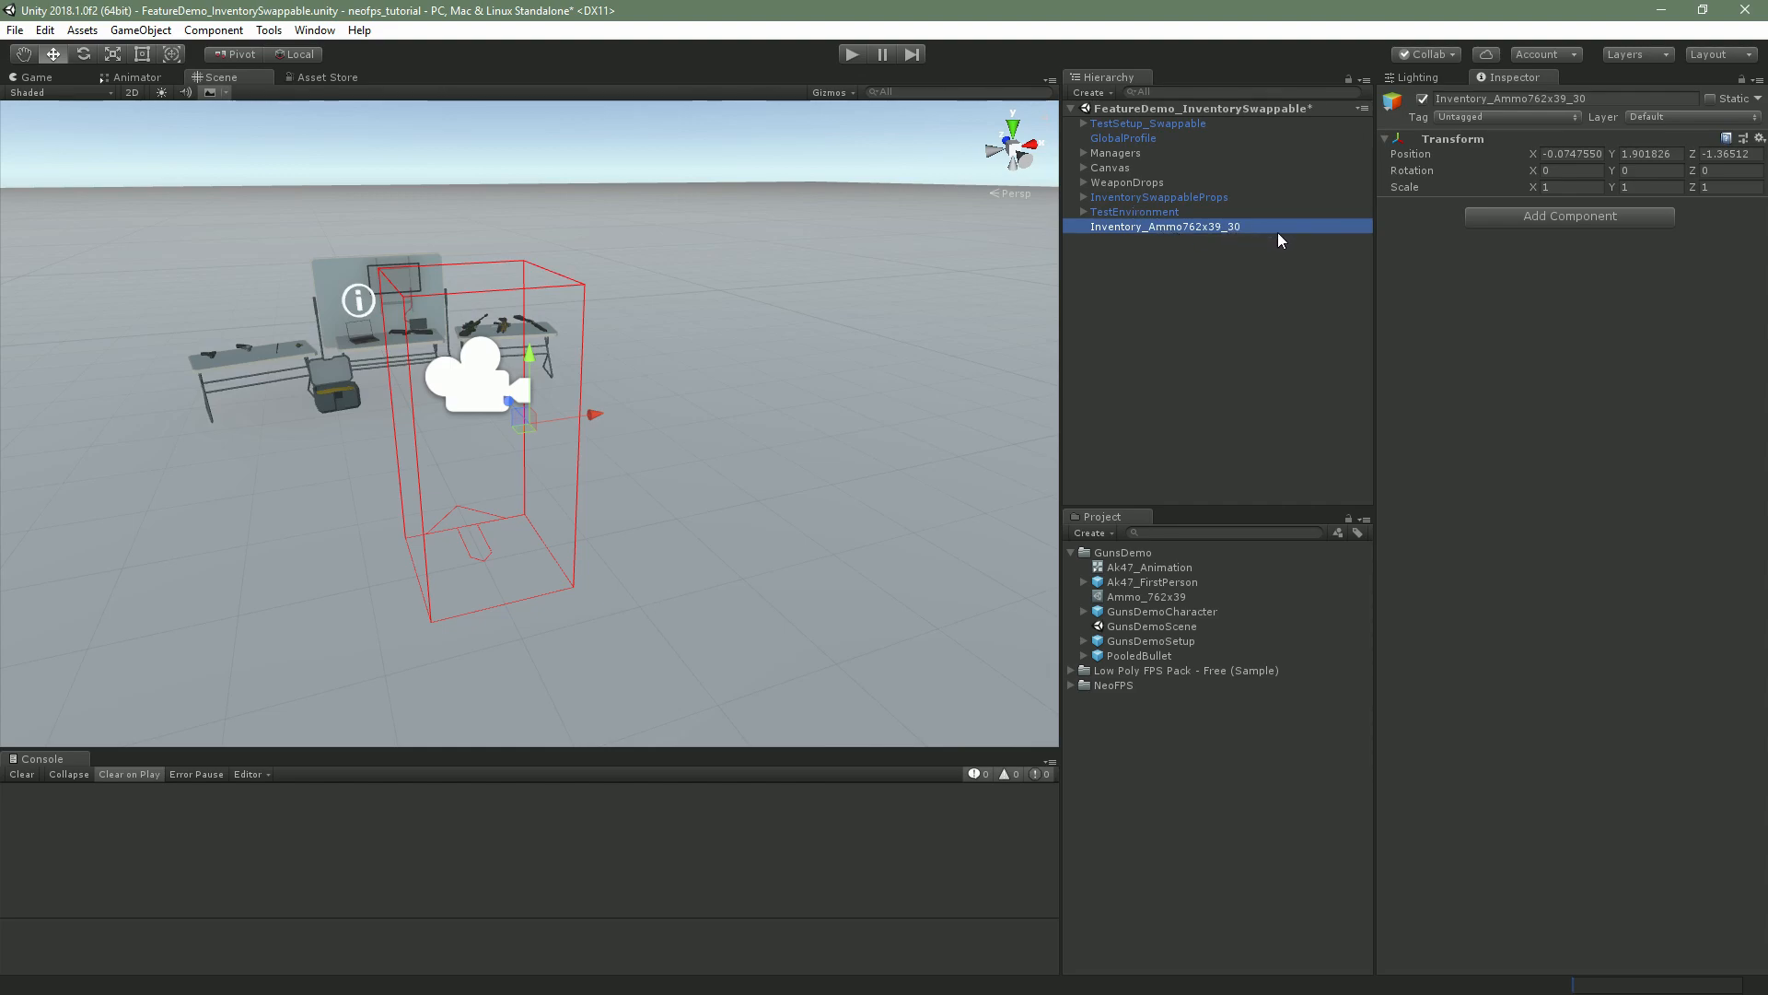
right_click(1459, 134)
left_click(1524, 275)
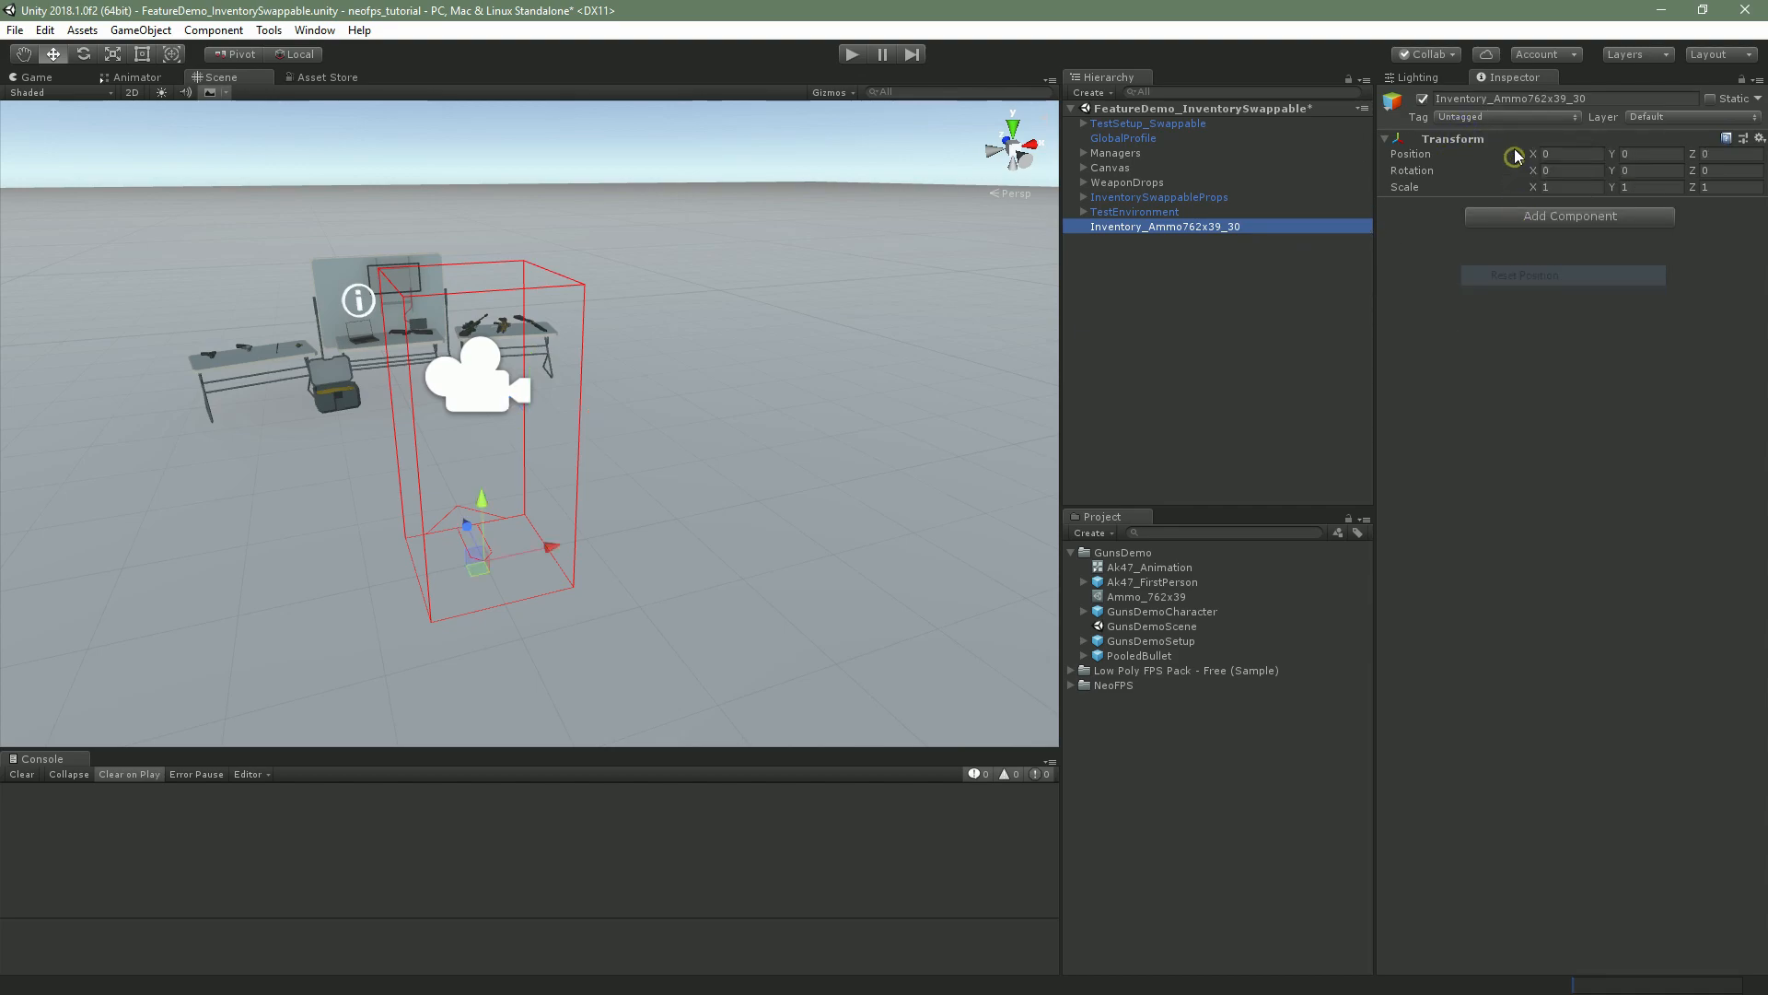
Add an Fps Inventory Ammo component to Inventory_Ammo762x39_30 and assign Ammo_762x39 as its ammo type
left_click(1549, 215)
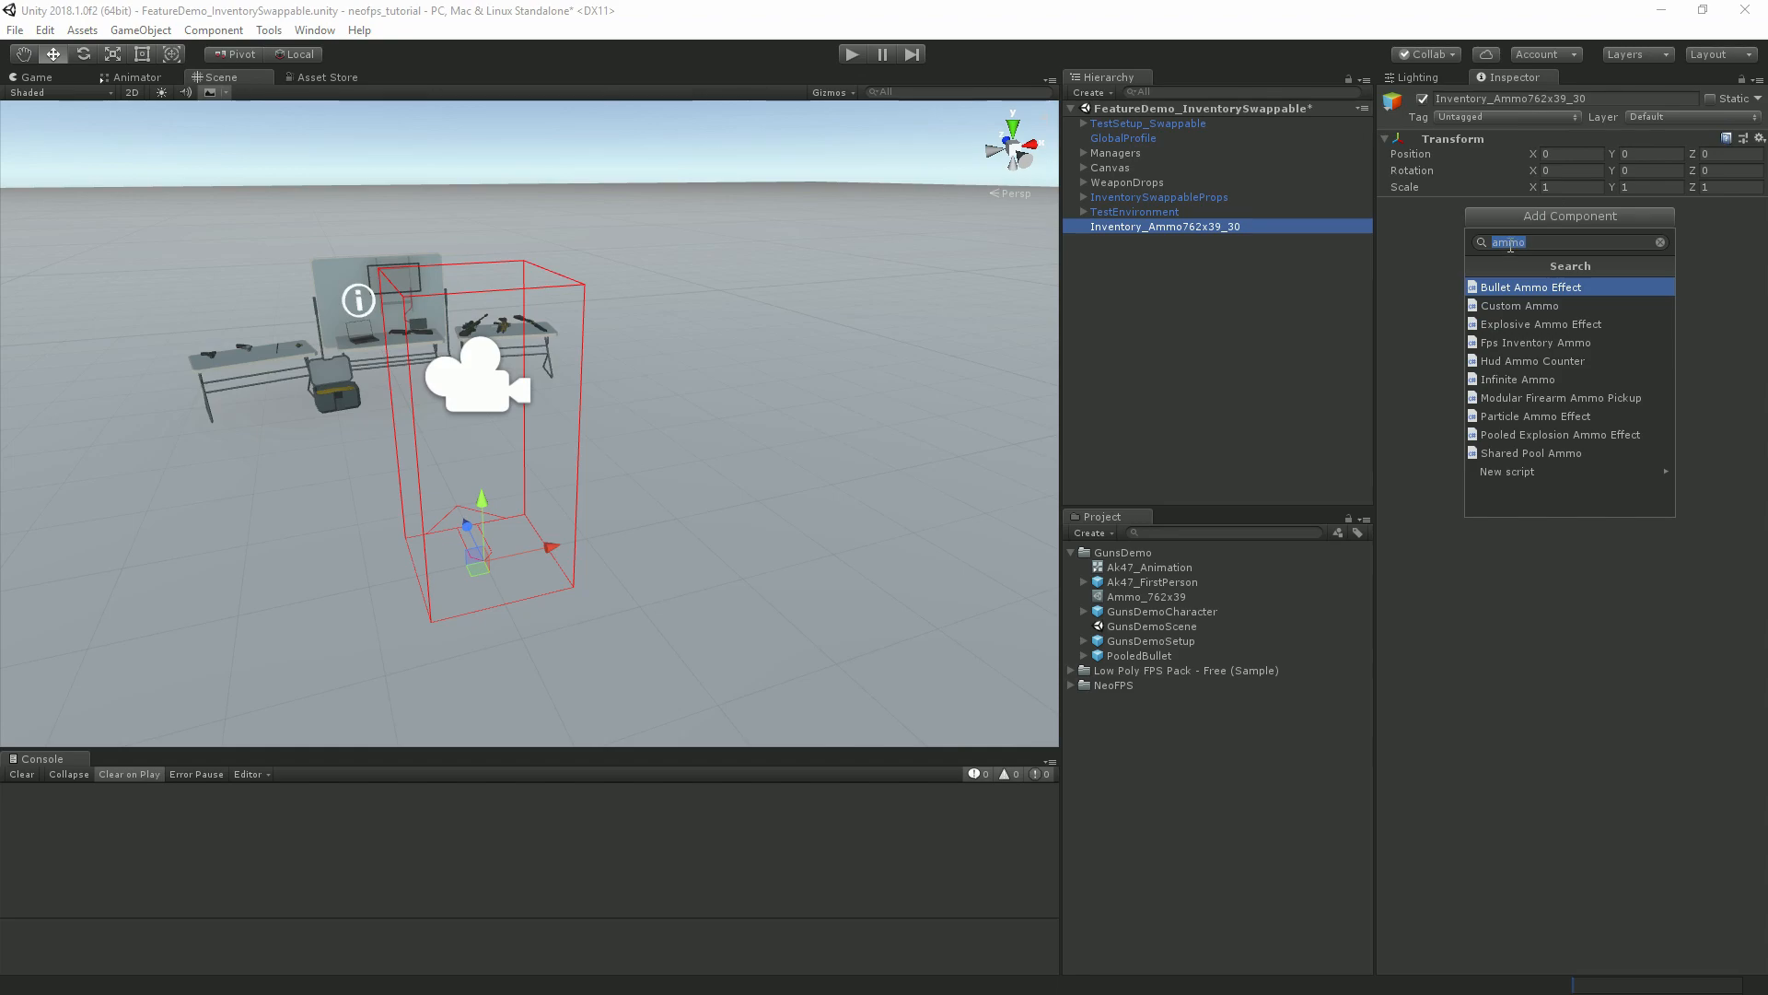
left_click(1569, 343)
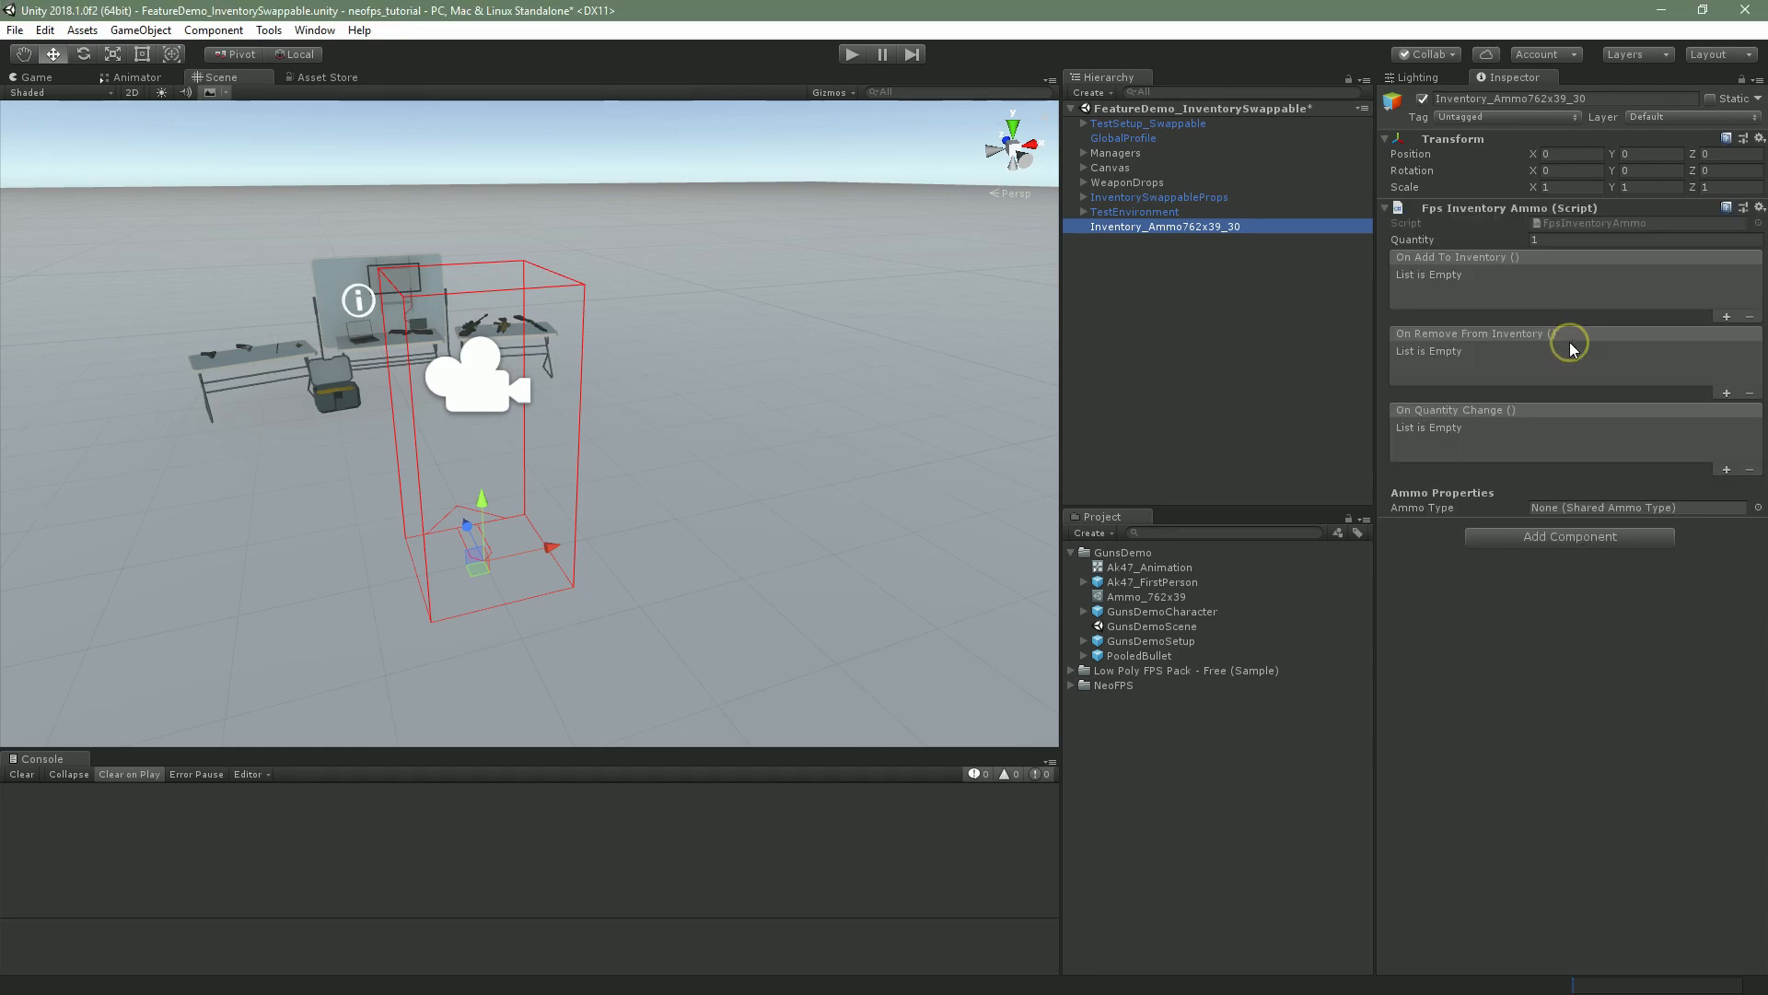
left_click(1549, 238)
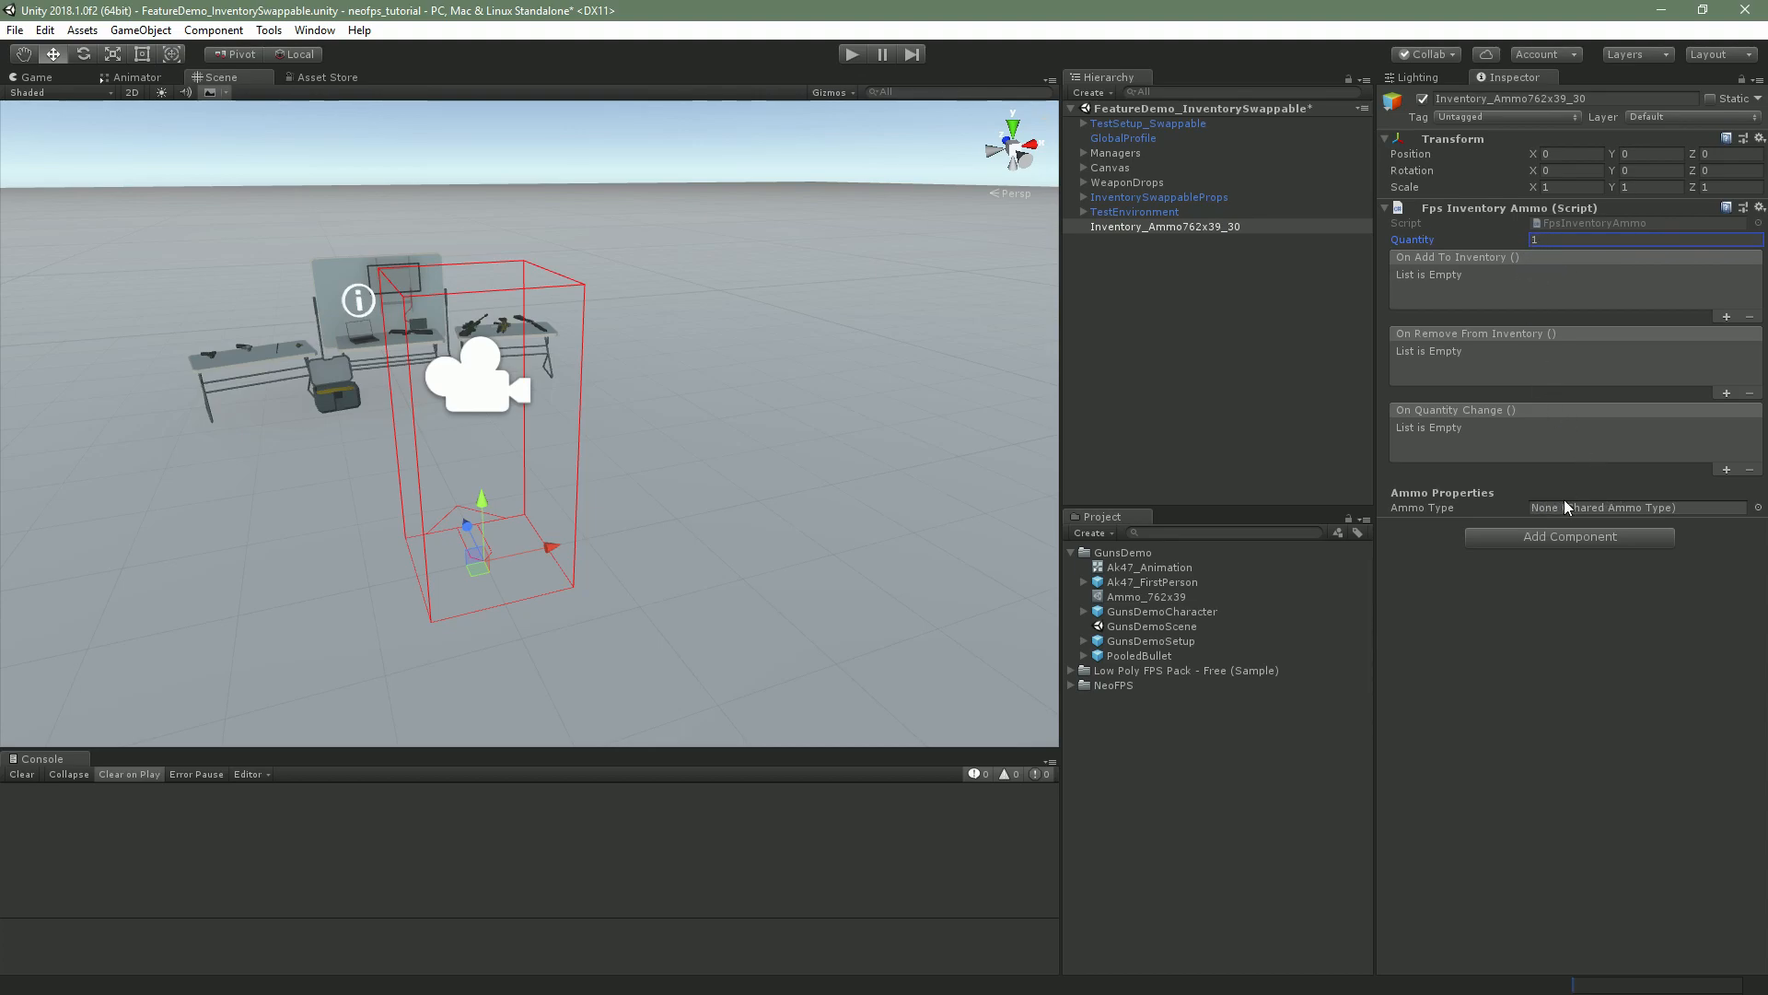
left_click_drag(1113, 599, 1561, 509)
Set the inventory ammo quantity to 30 and store Inventory_Ammo762x39_30 as a prefab in the GunsDemo folder
left_click(1558, 239)
type("30")
left_click_drag(1153, 225, 1121, 554)
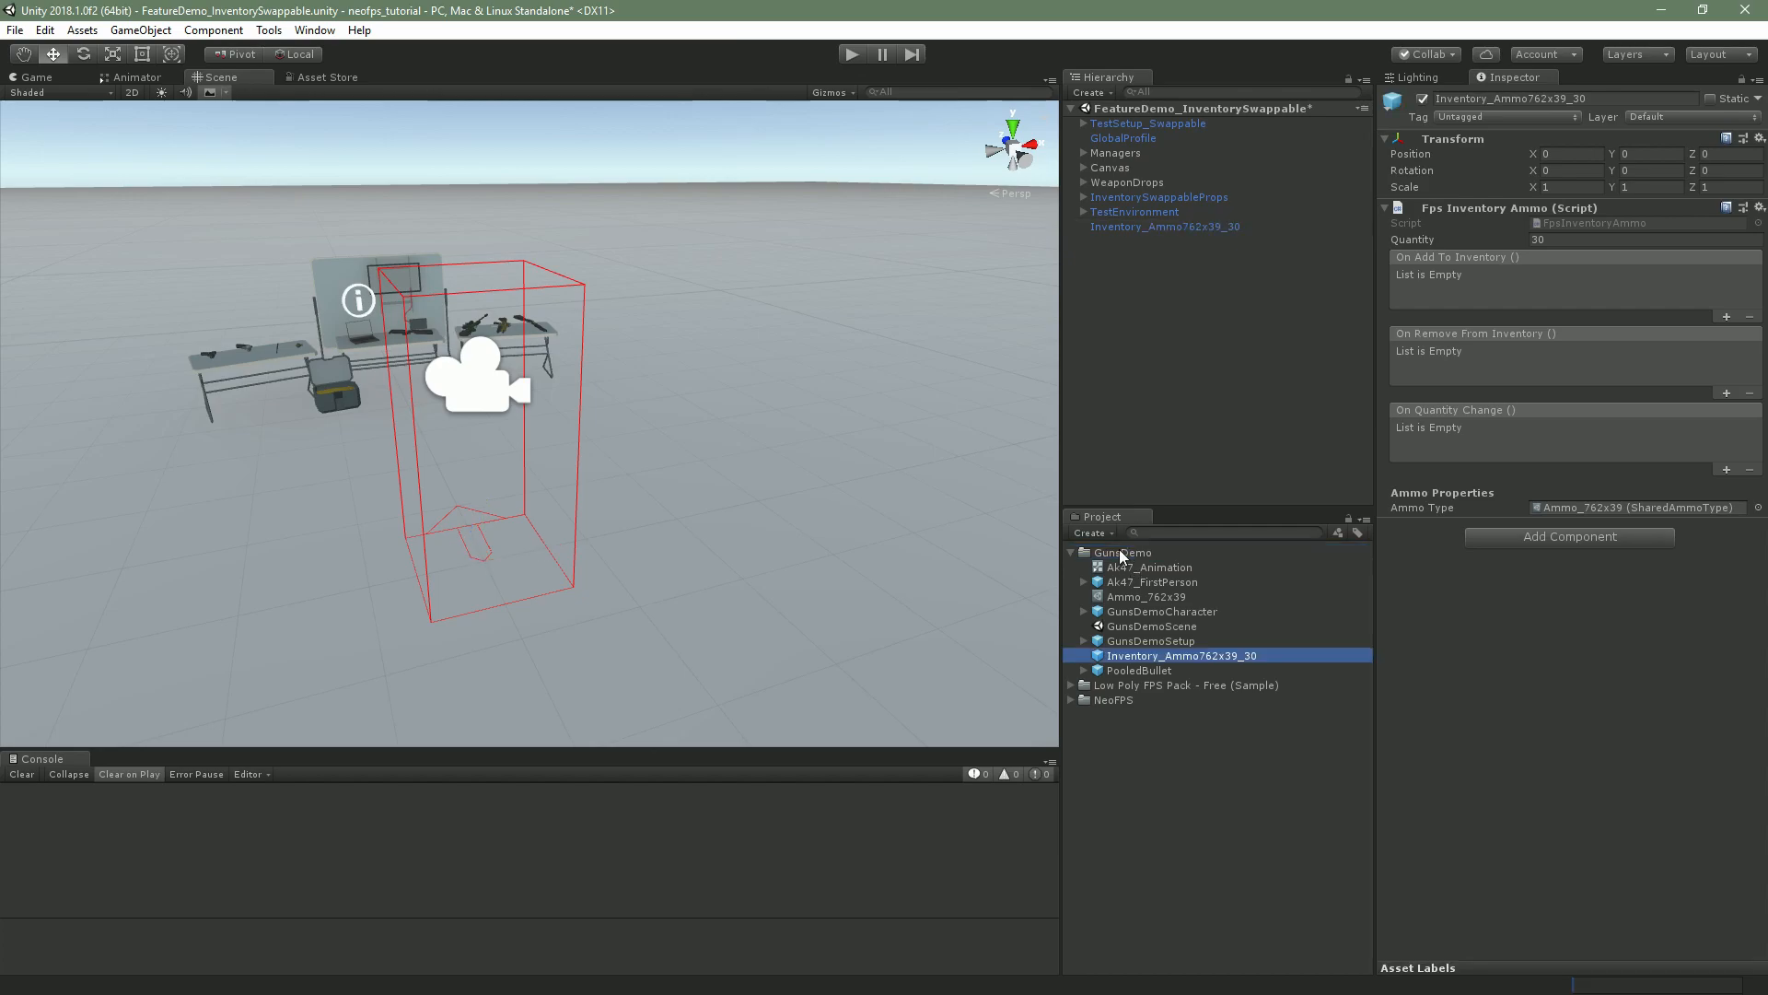
Add the Inventory_Ammo762x39_30 prefab to GunsDemoCharacter's starting items and move it to Element 6, after the 40mm ammo
left_click(1146, 613)
scroll(1646, 560, "down", 20)
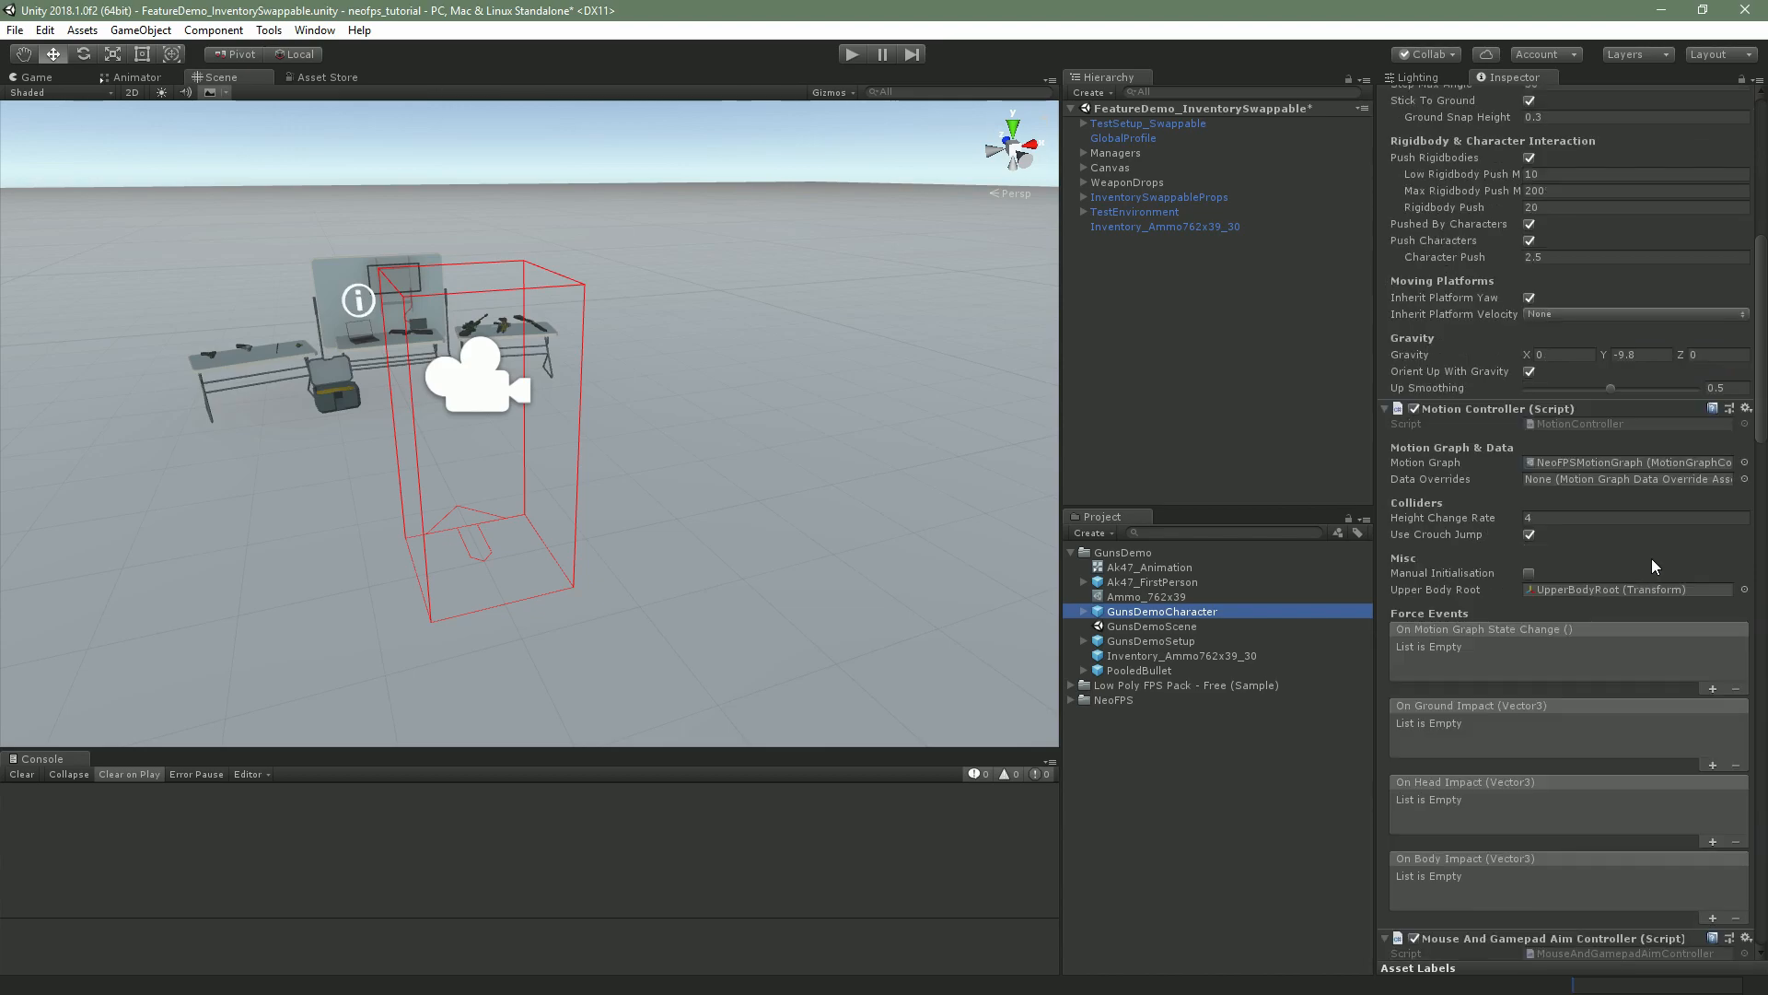
scroll(1575, 667, "down", 3)
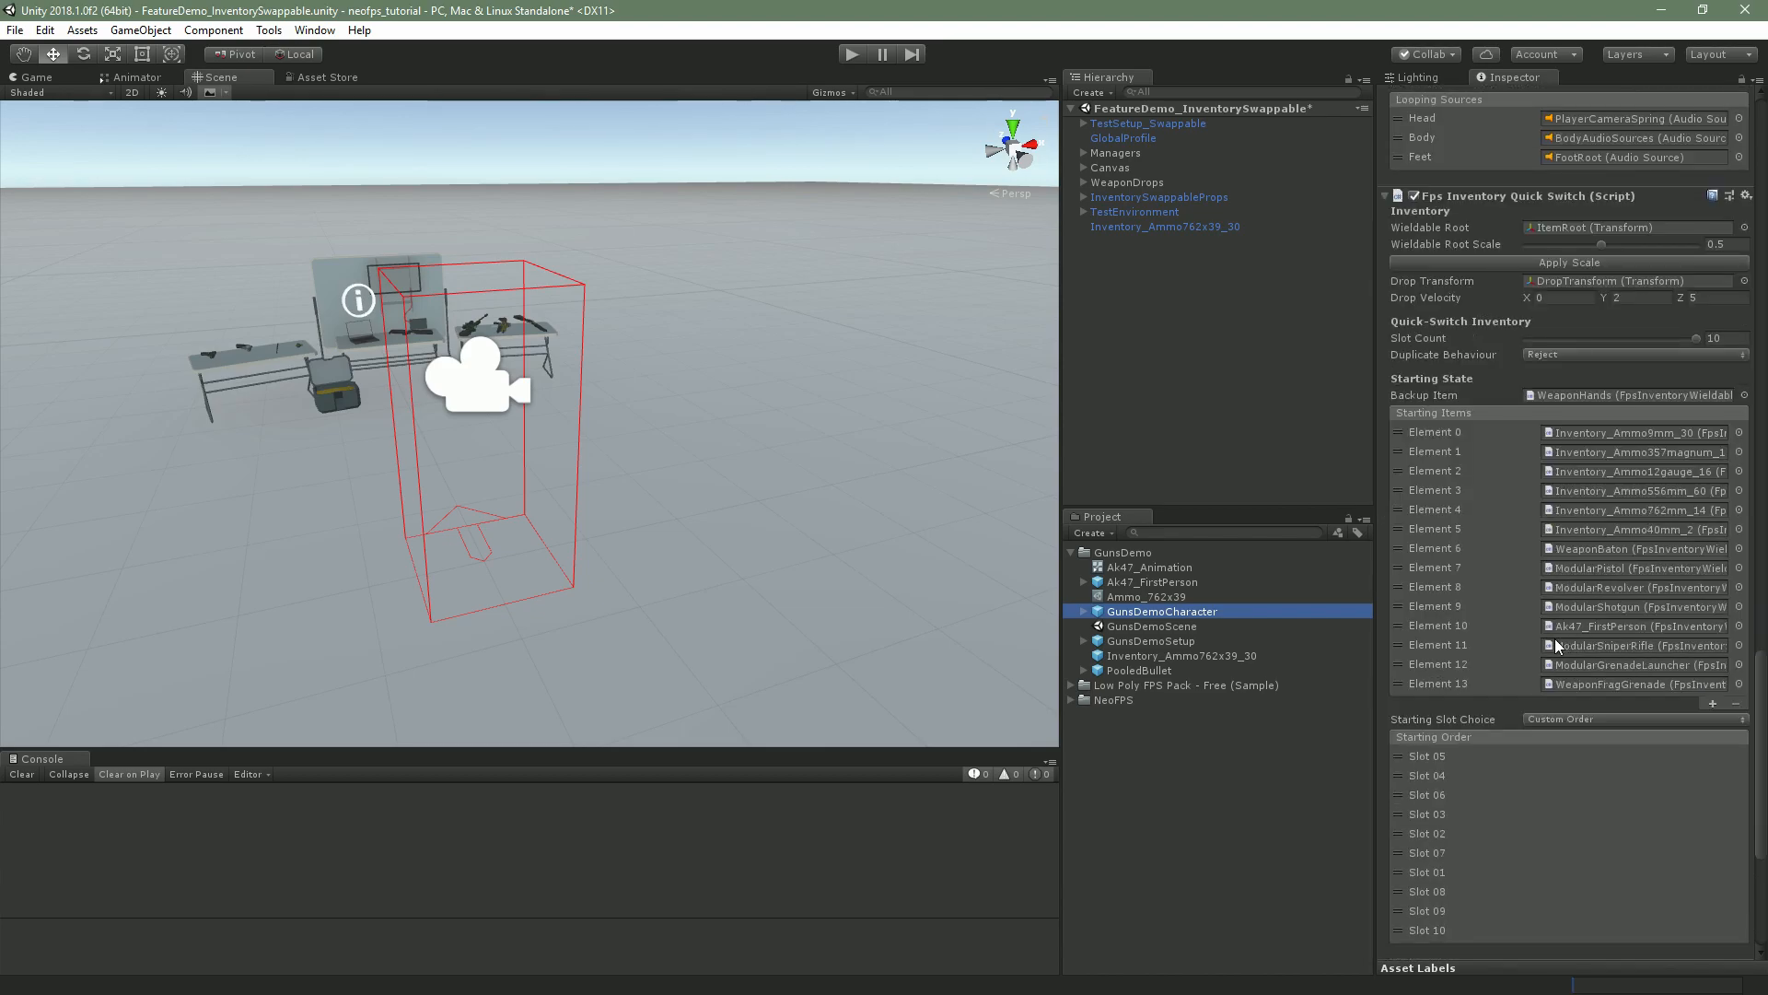
left_click(1712, 702)
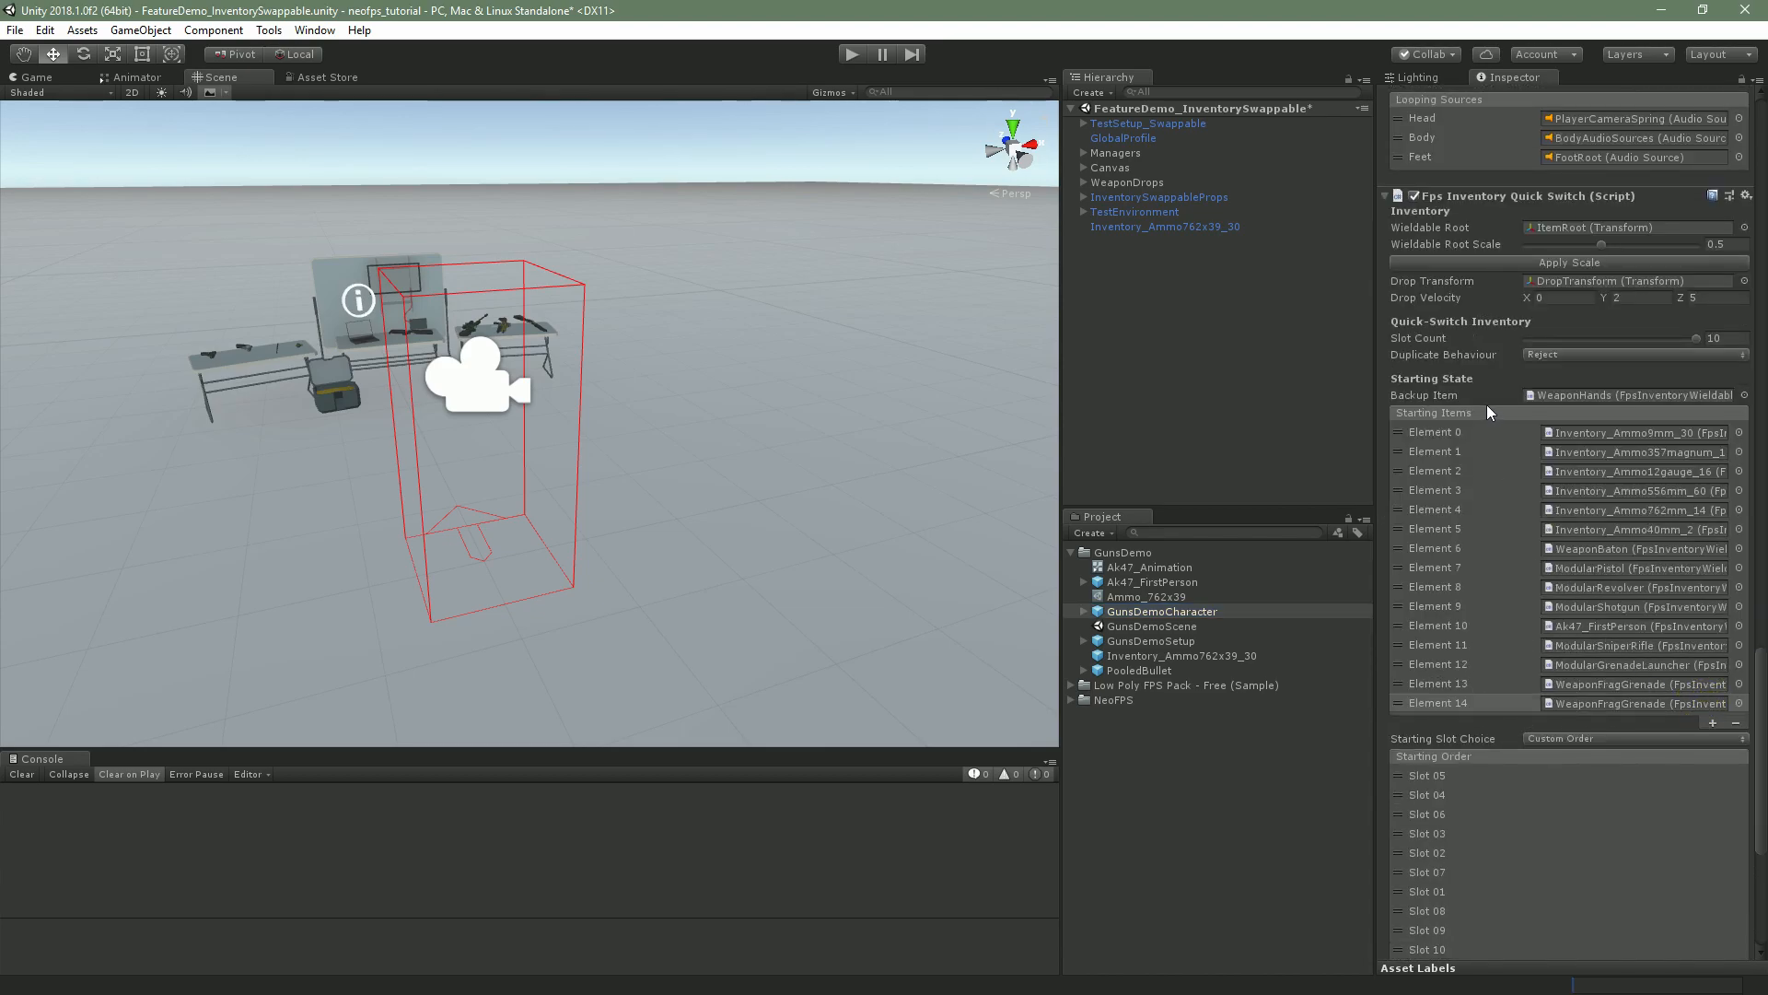
left_click_drag(1153, 655, 1643, 704)
left_click_drag(1406, 682, 1425, 549)
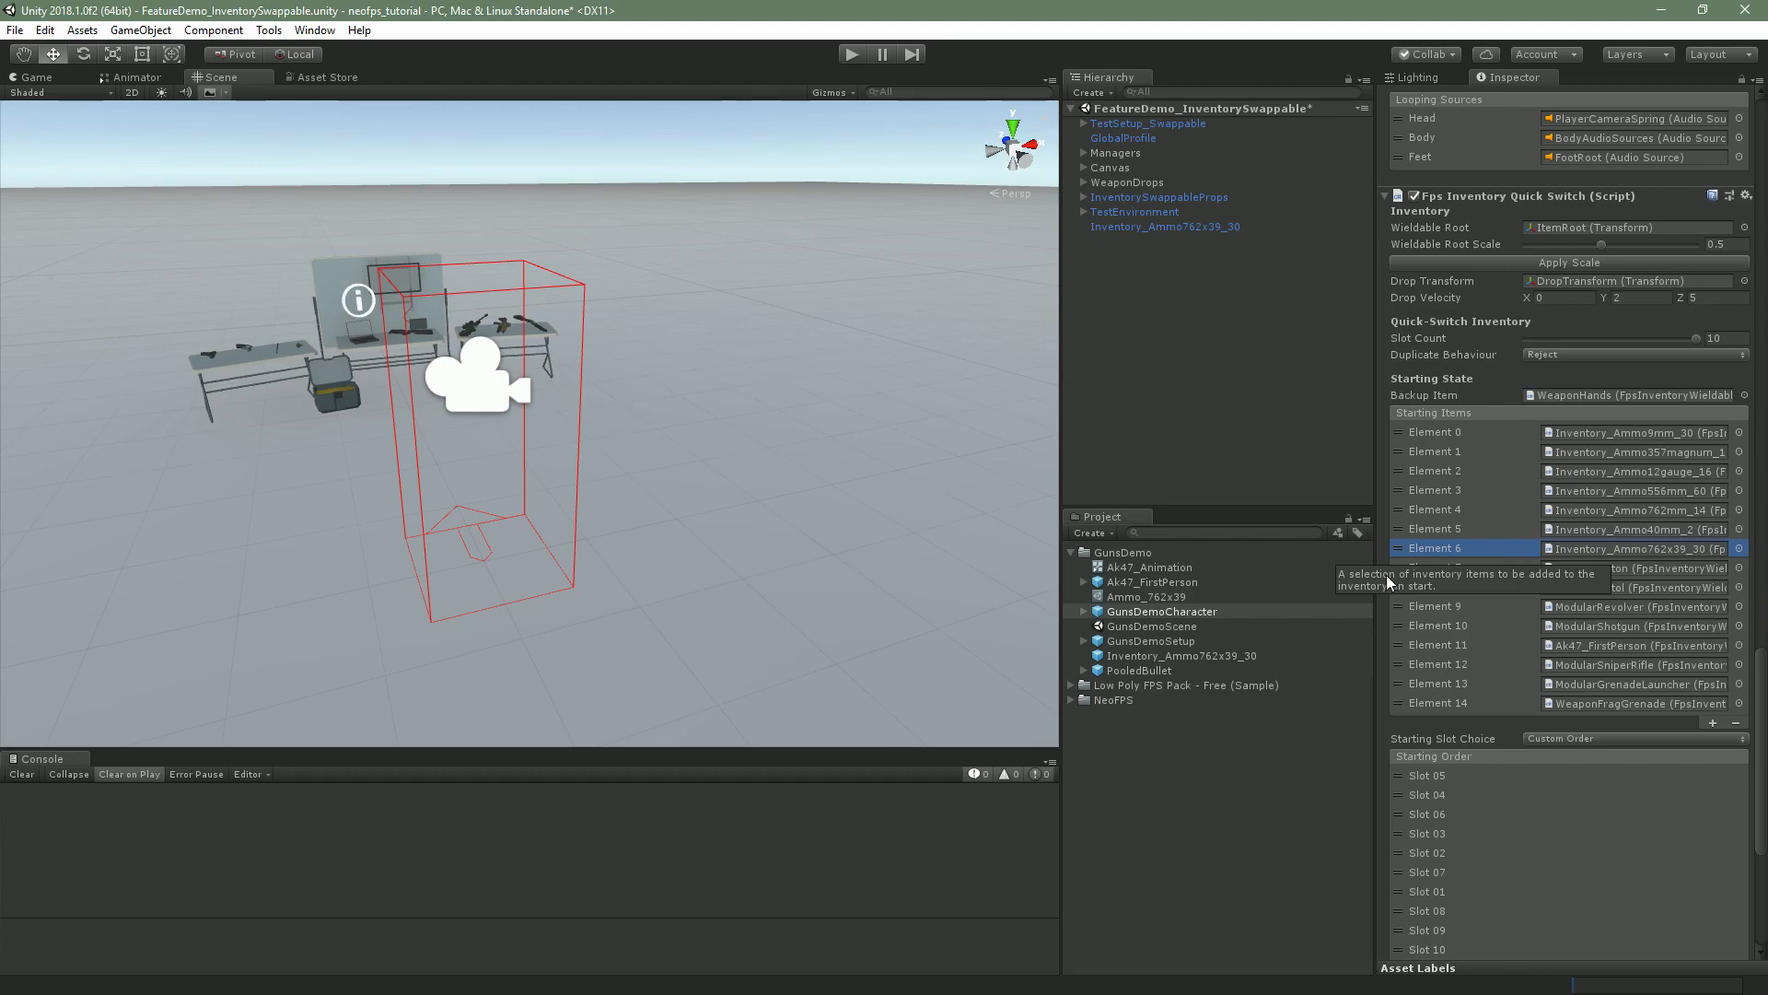
Replace the Custom Ammo module on the Ak47_FirstPerson prefab with a SharedPoolAmmo module
left_click(1154, 581)
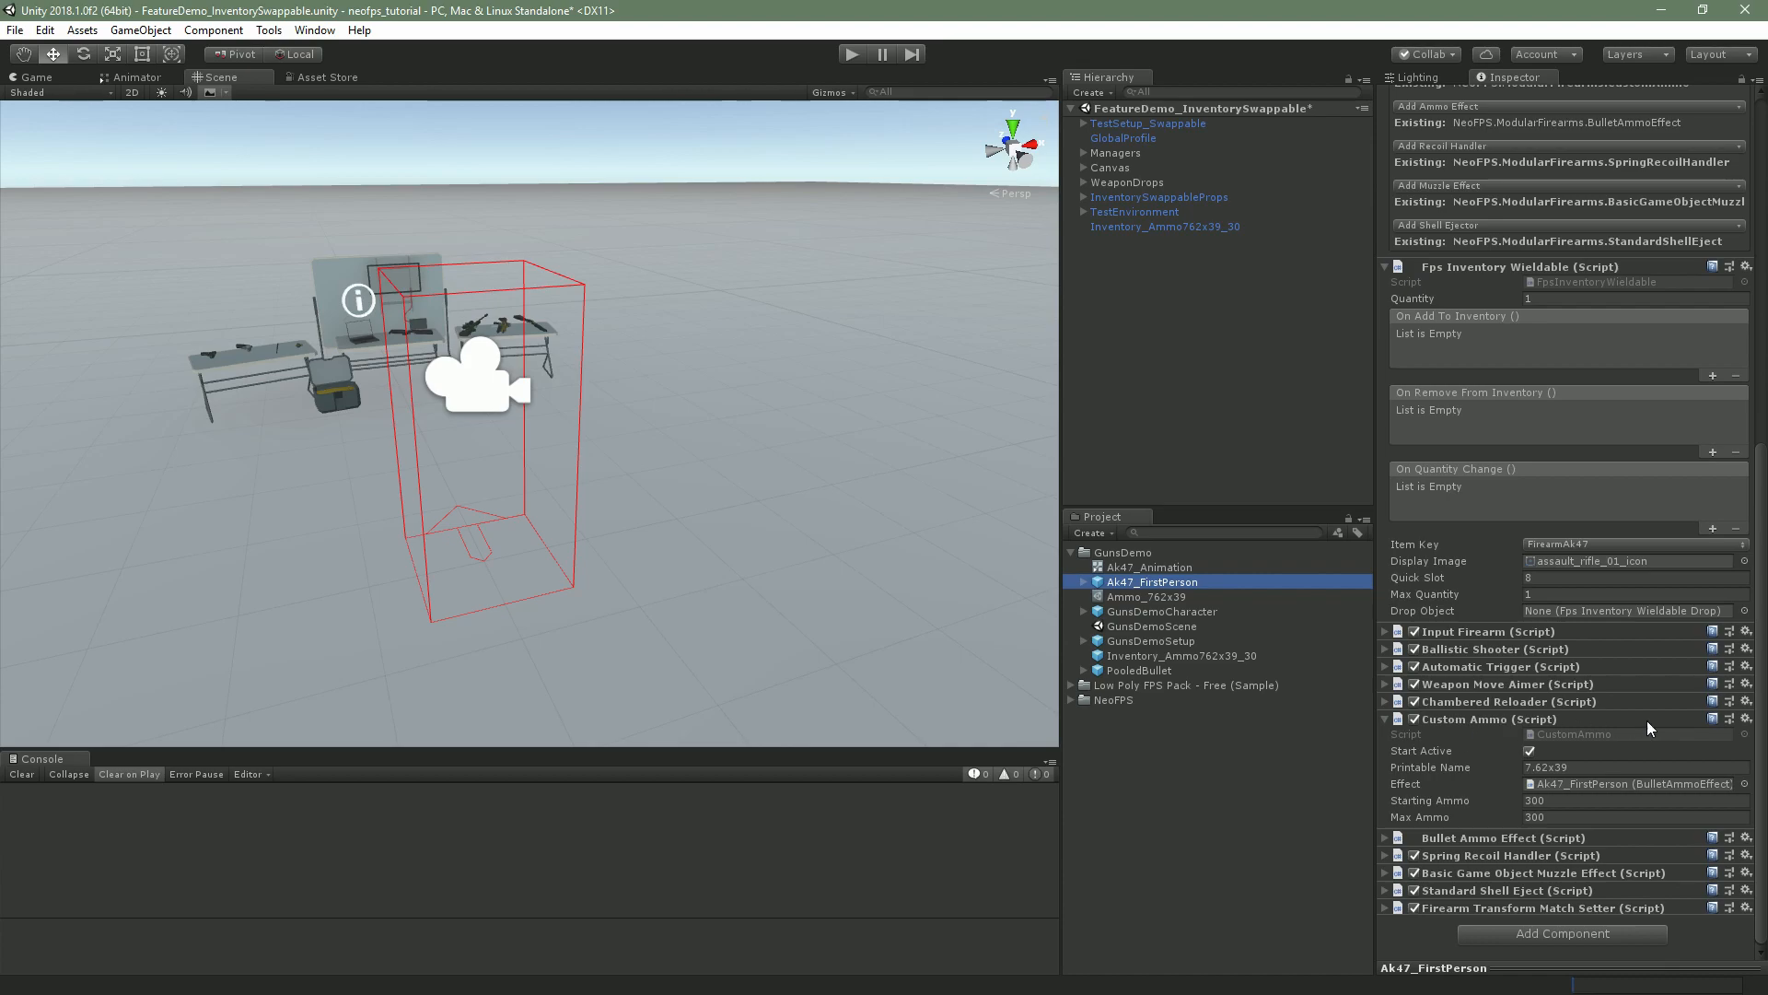
left_click(1748, 725)
left_click(1638, 805)
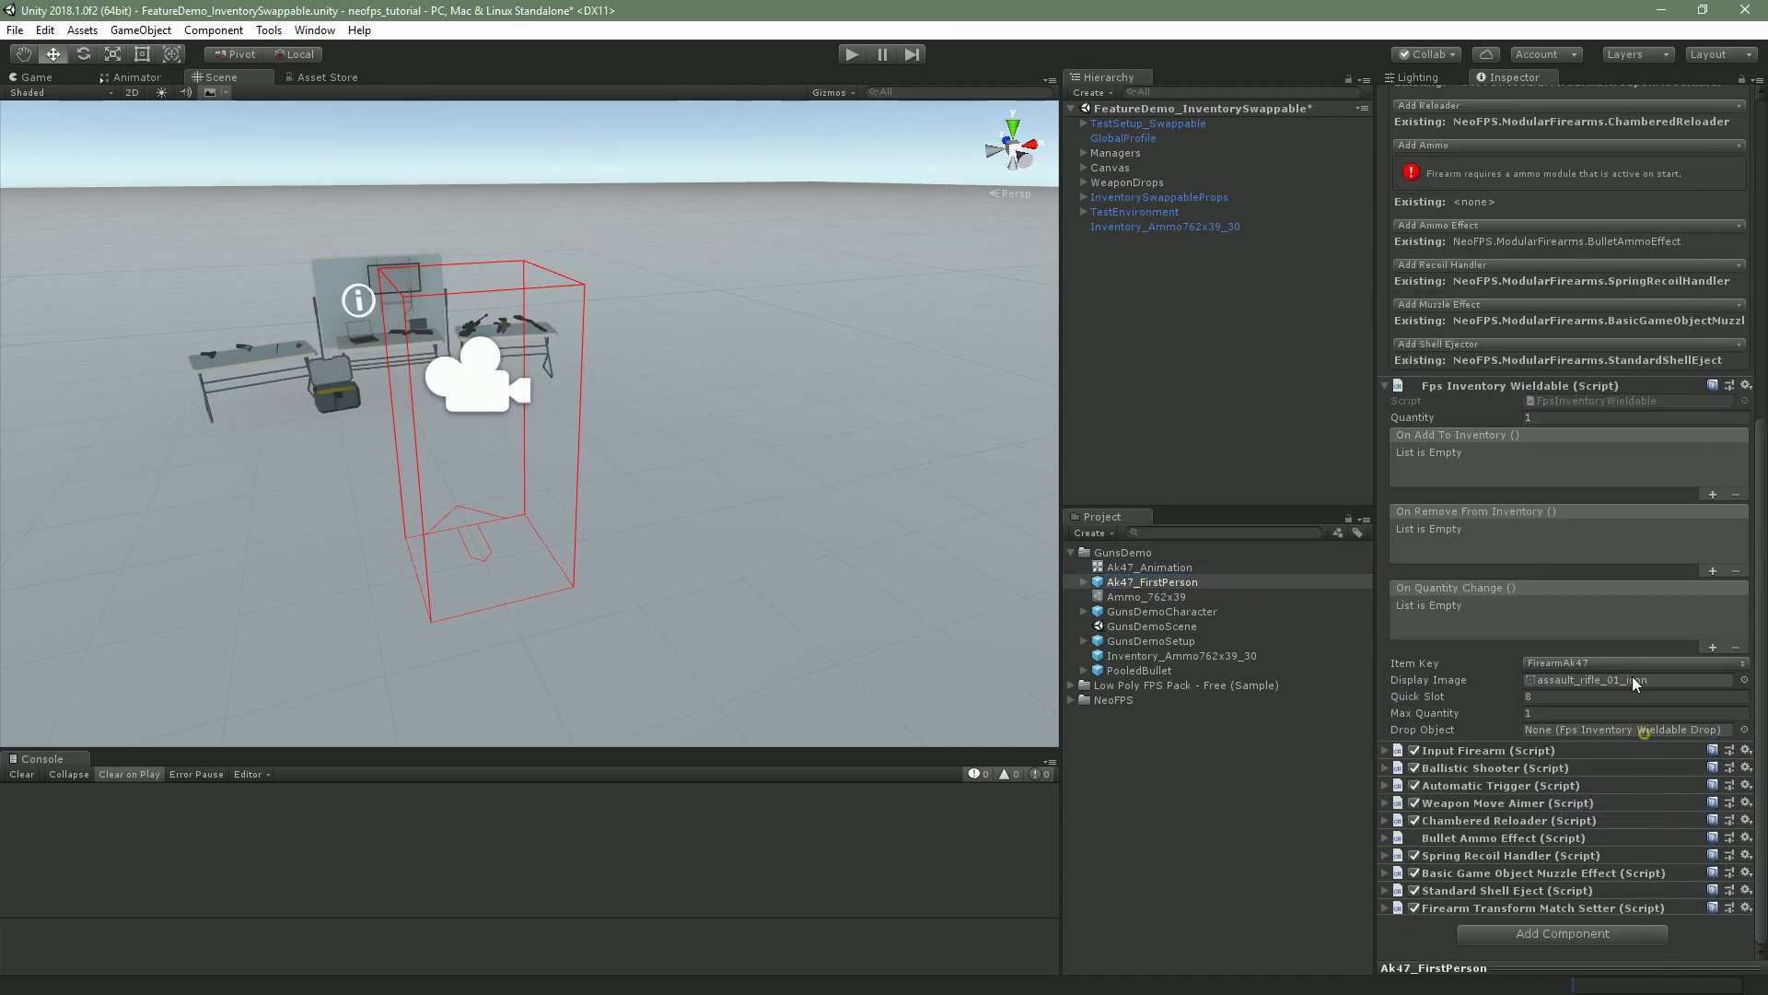
scroll(1547, 414, "up", 4)
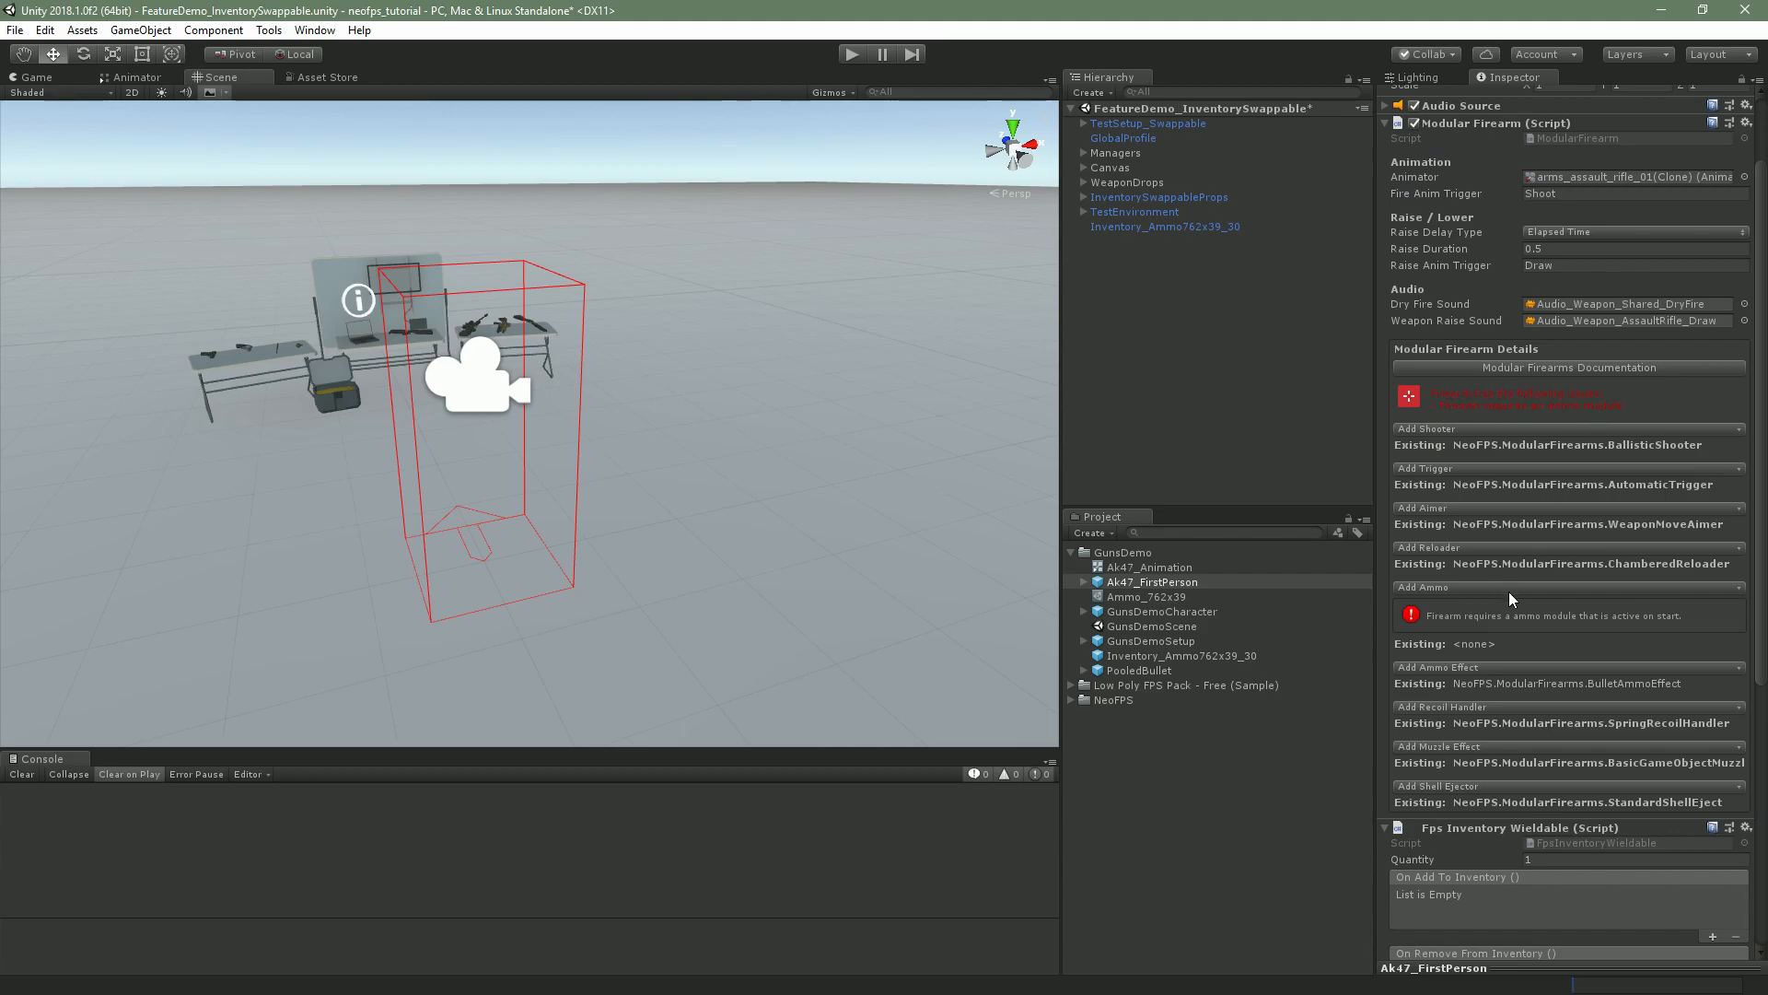
scroll(1507, 587, "down", 2)
left_click(1461, 479)
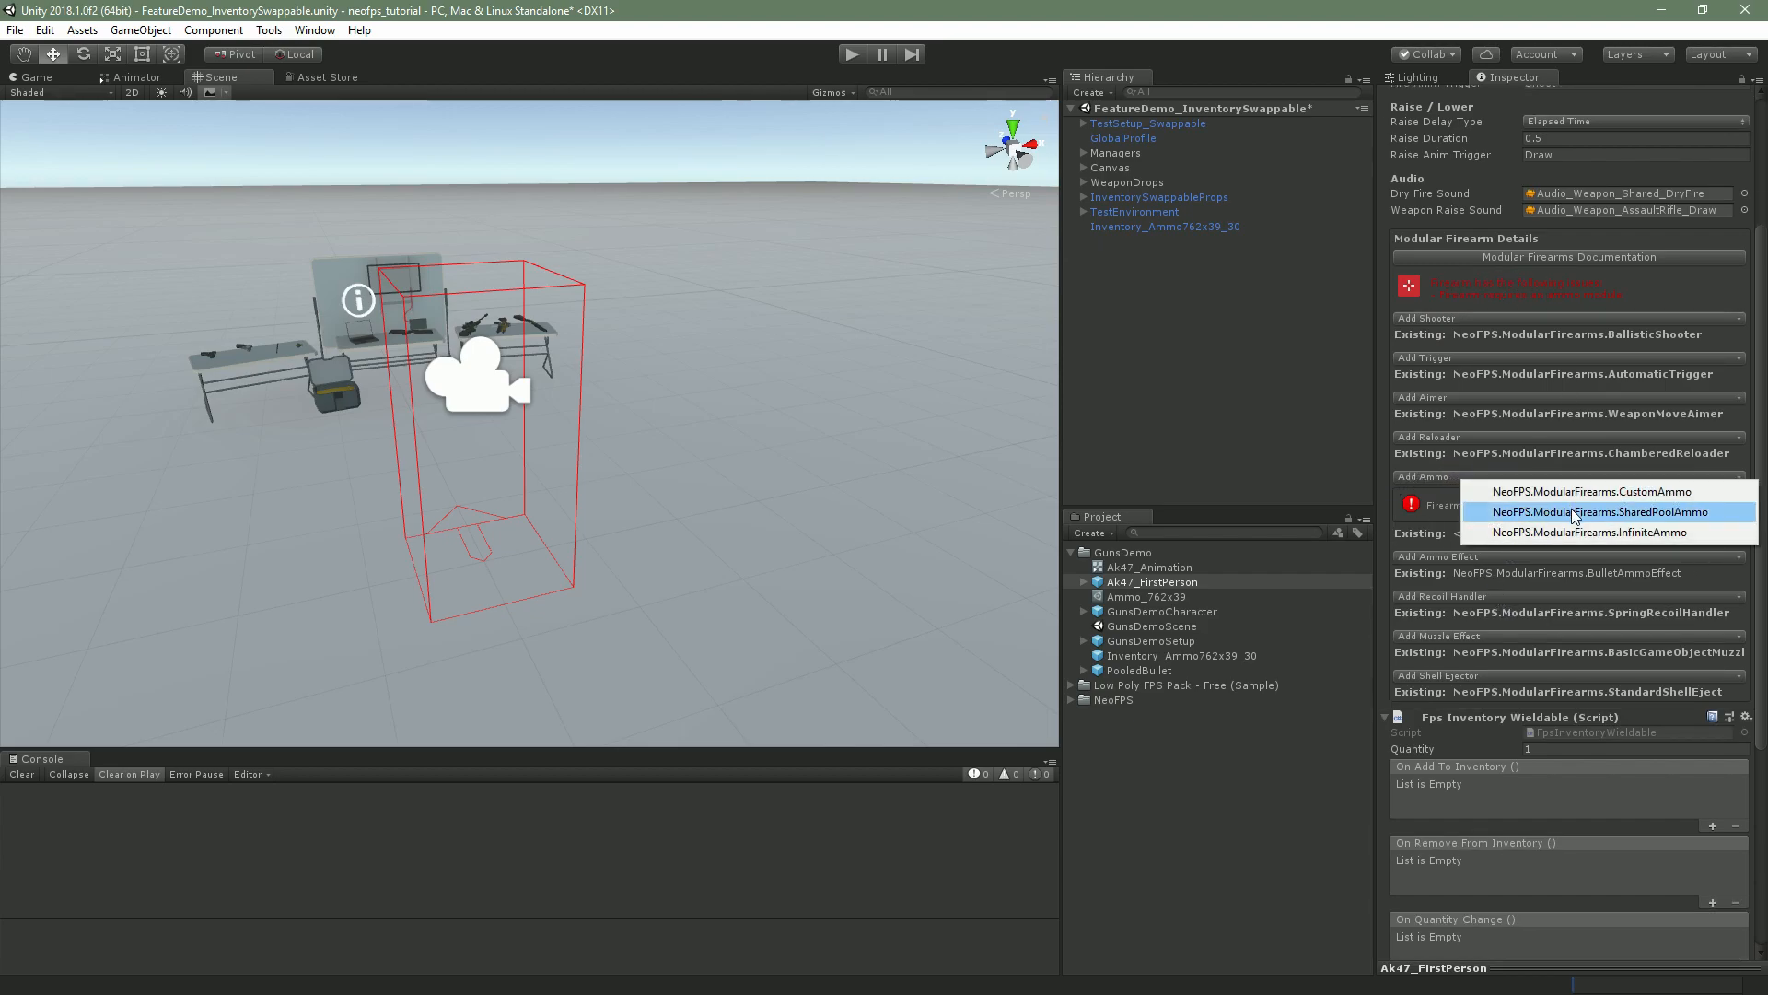
left_click(1657, 512)
Assign Ammo_762x39 as the ammo type of the AK47's Shared Pool Ammo component and save the scene
scroll(1590, 584, "down", 8)
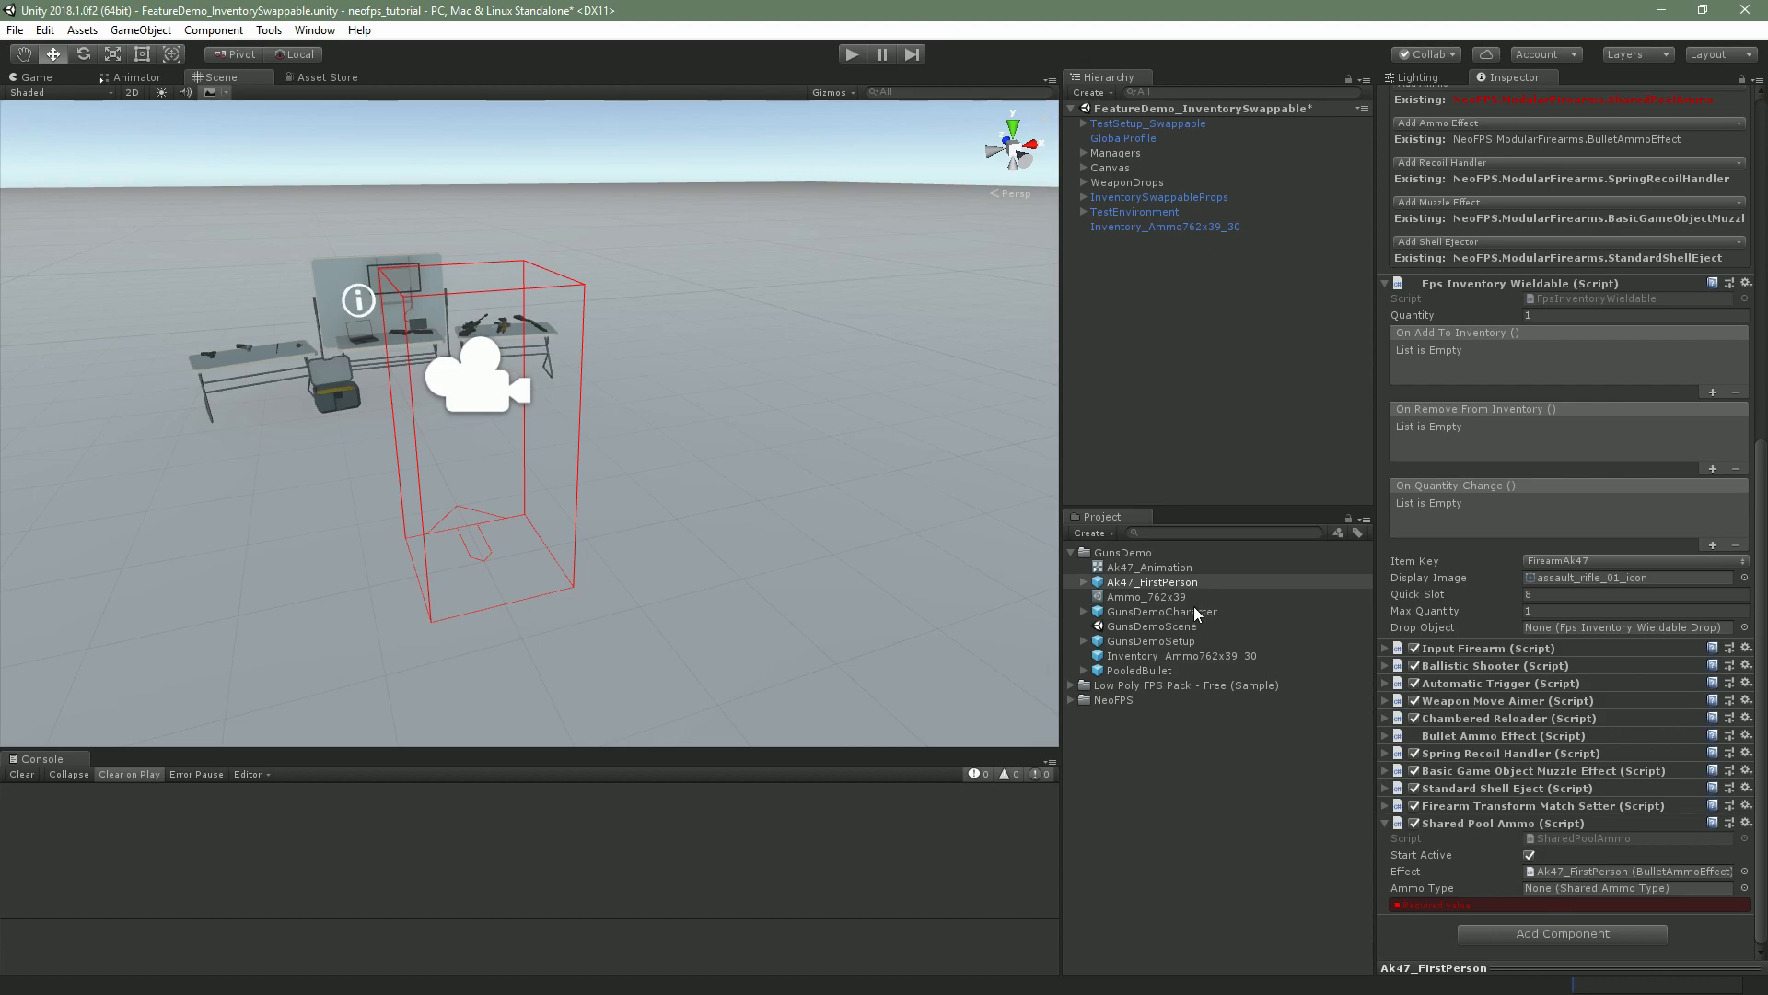
left_click_drag(1125, 600, 1567, 885)
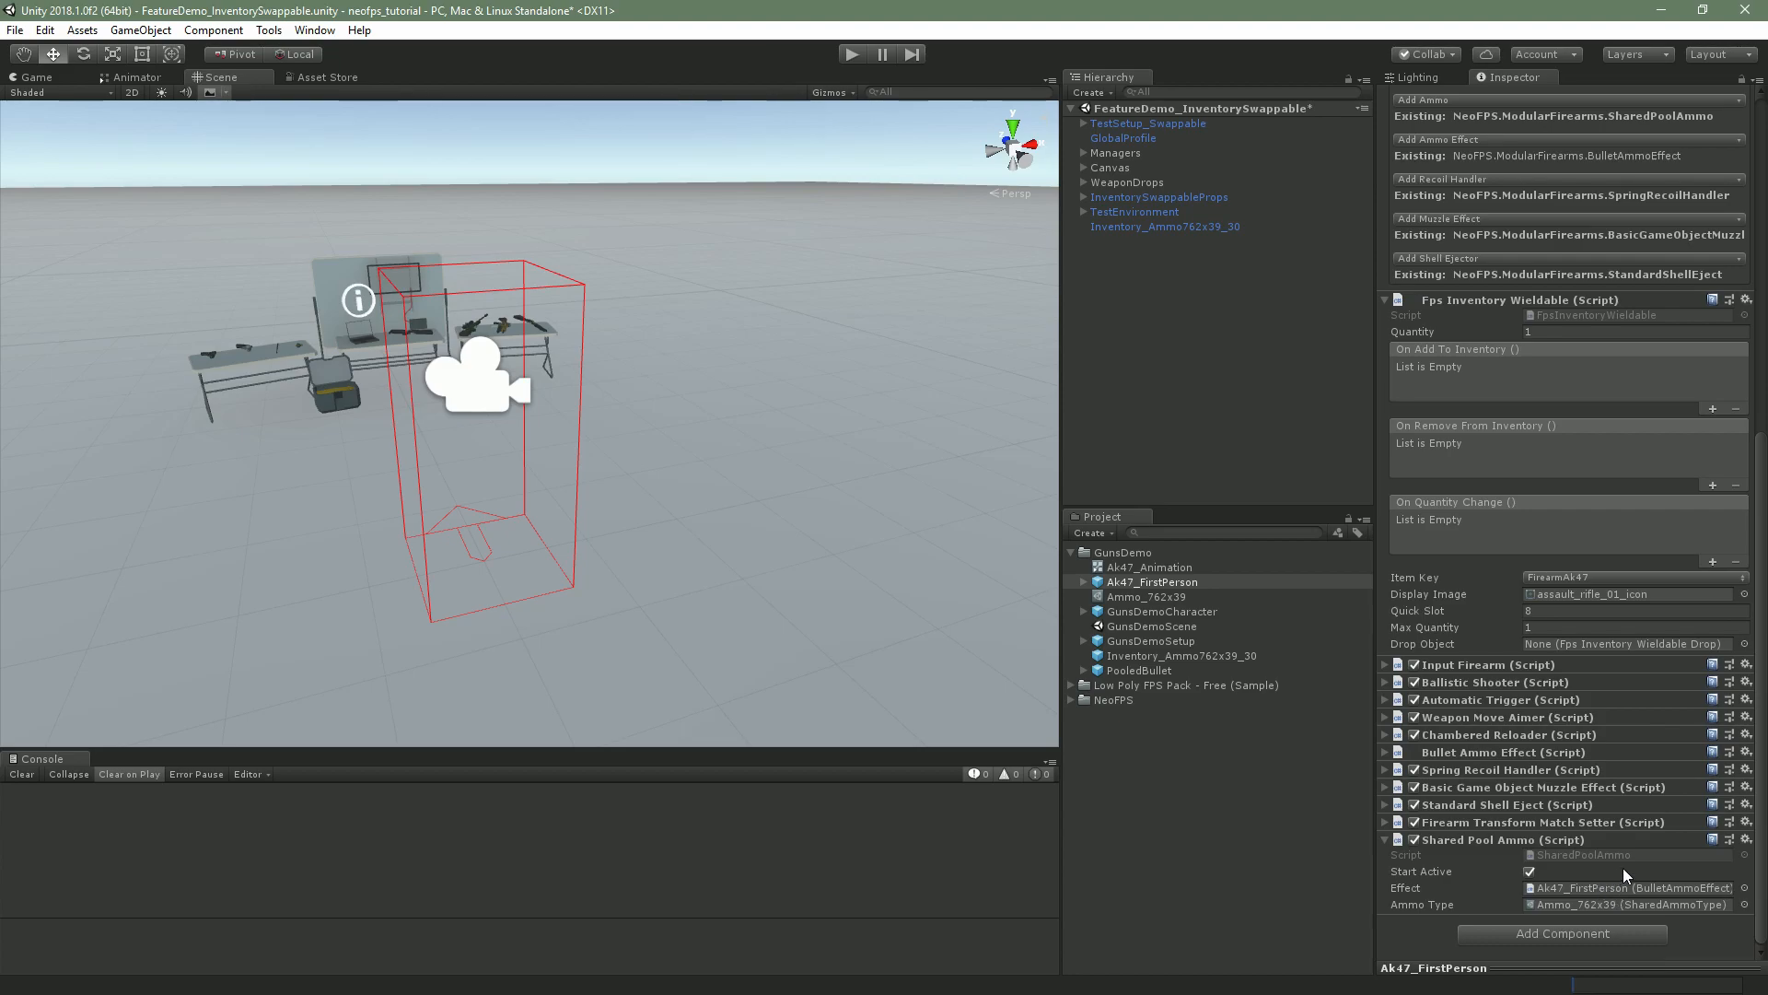
key("ctrl+s")
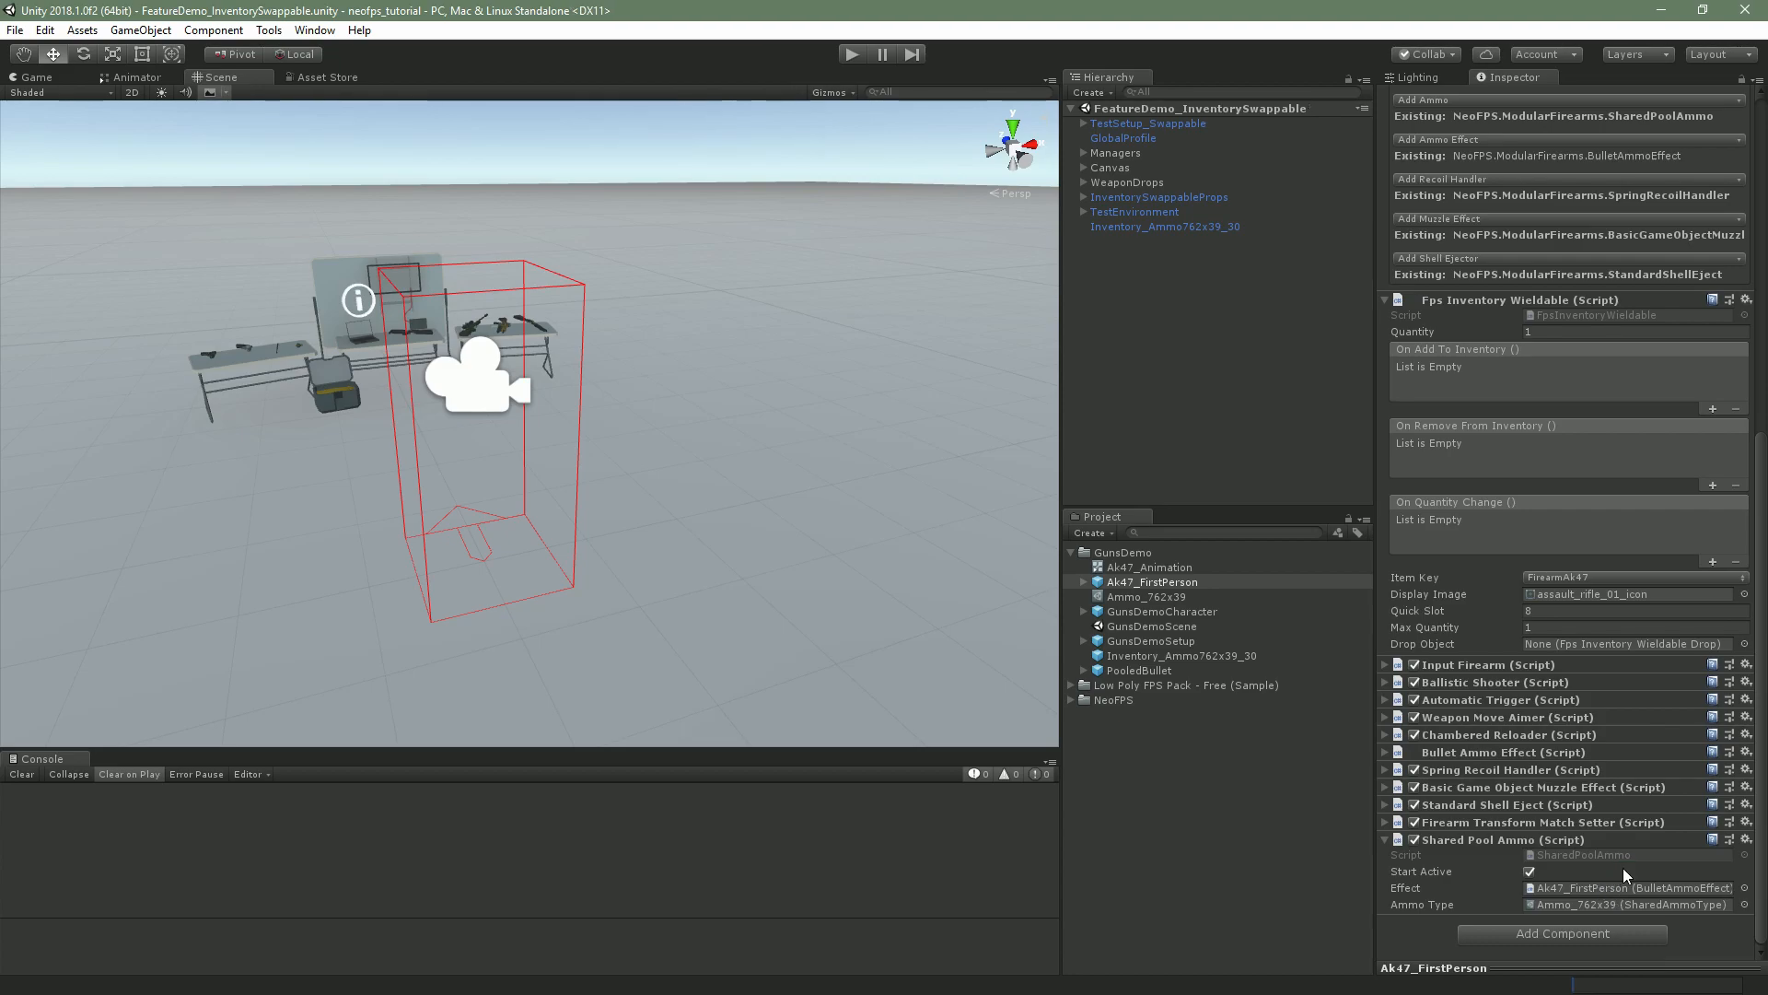